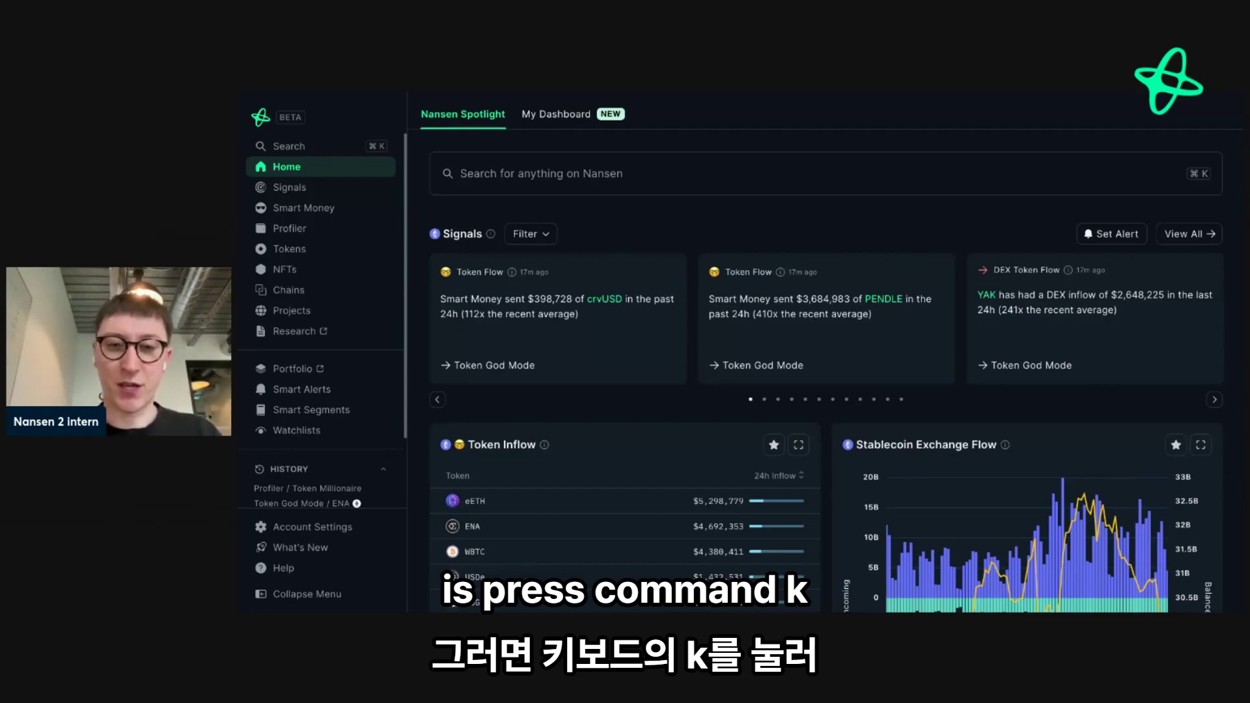
Open the ENA token's Token God Mode page from the Token Inflow list on the home dashboard
key(super+k)
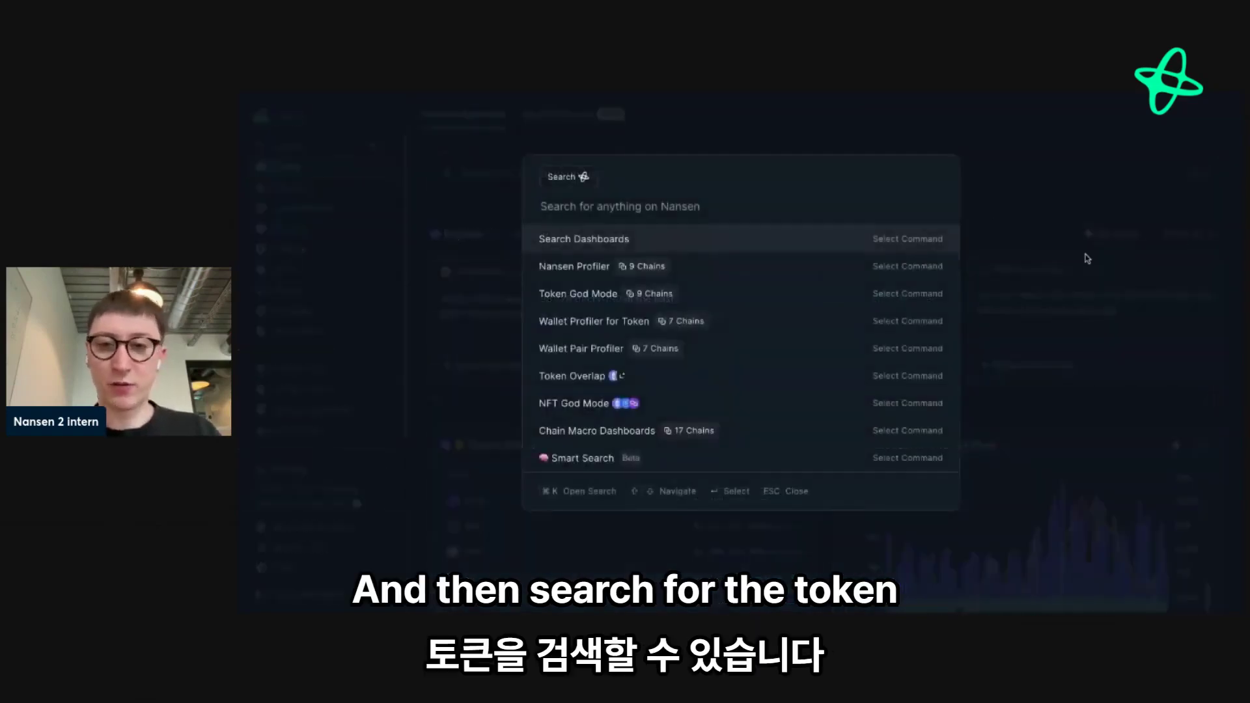
key(Escape)
scroll(608, 440, down, 2)
scroll(608, 440, down, 3)
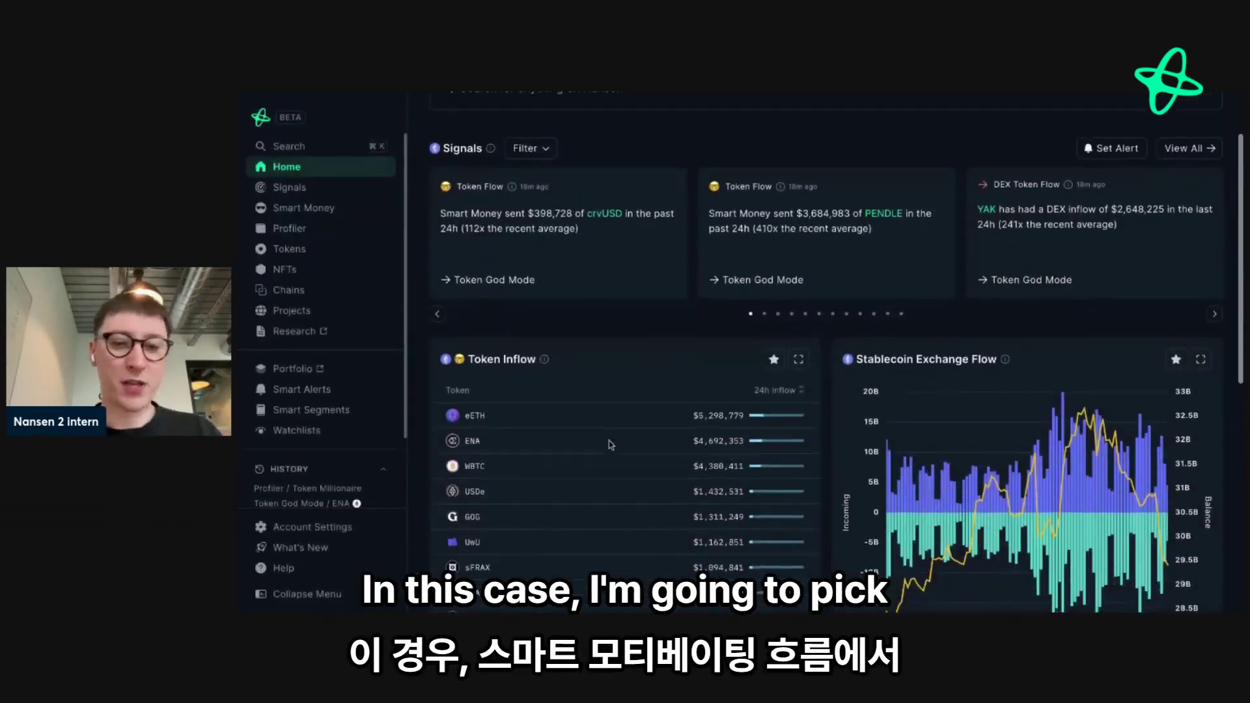
mouse_move(473, 434)
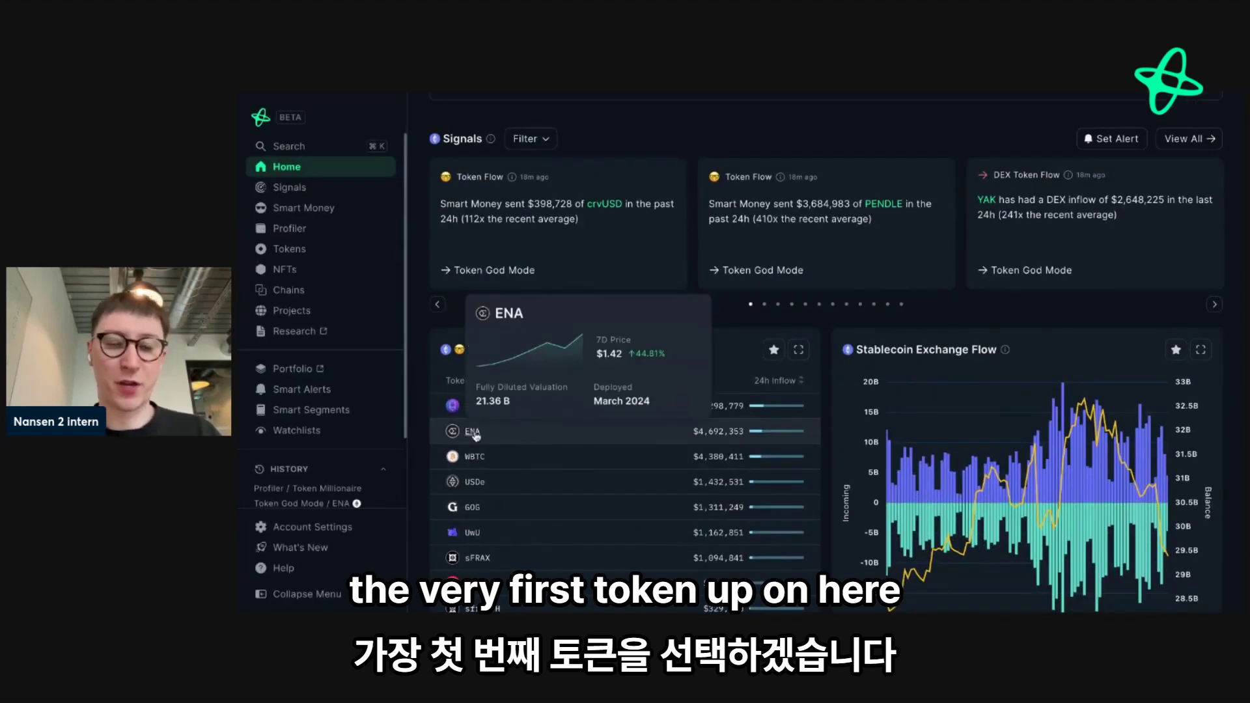
click(473, 434)
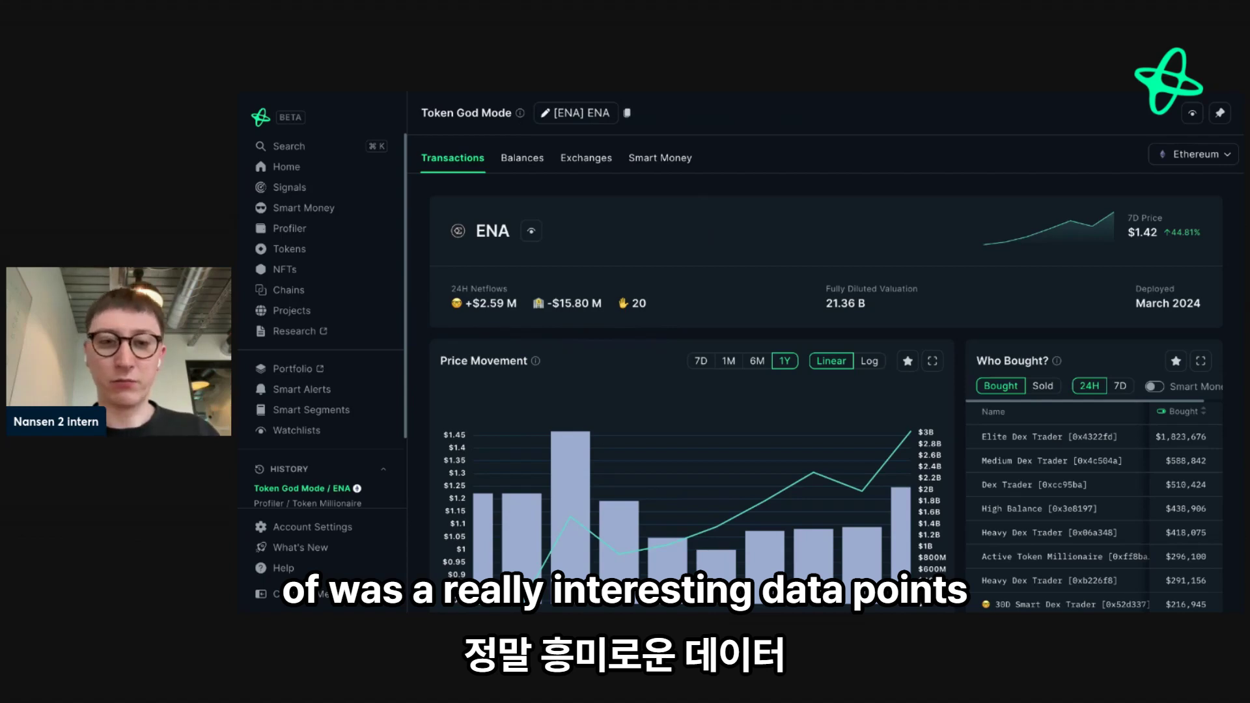
Review ENA's price movement chart and compare its sellers with its buyers over 24 hours
scroll(826, 390, down, 1)
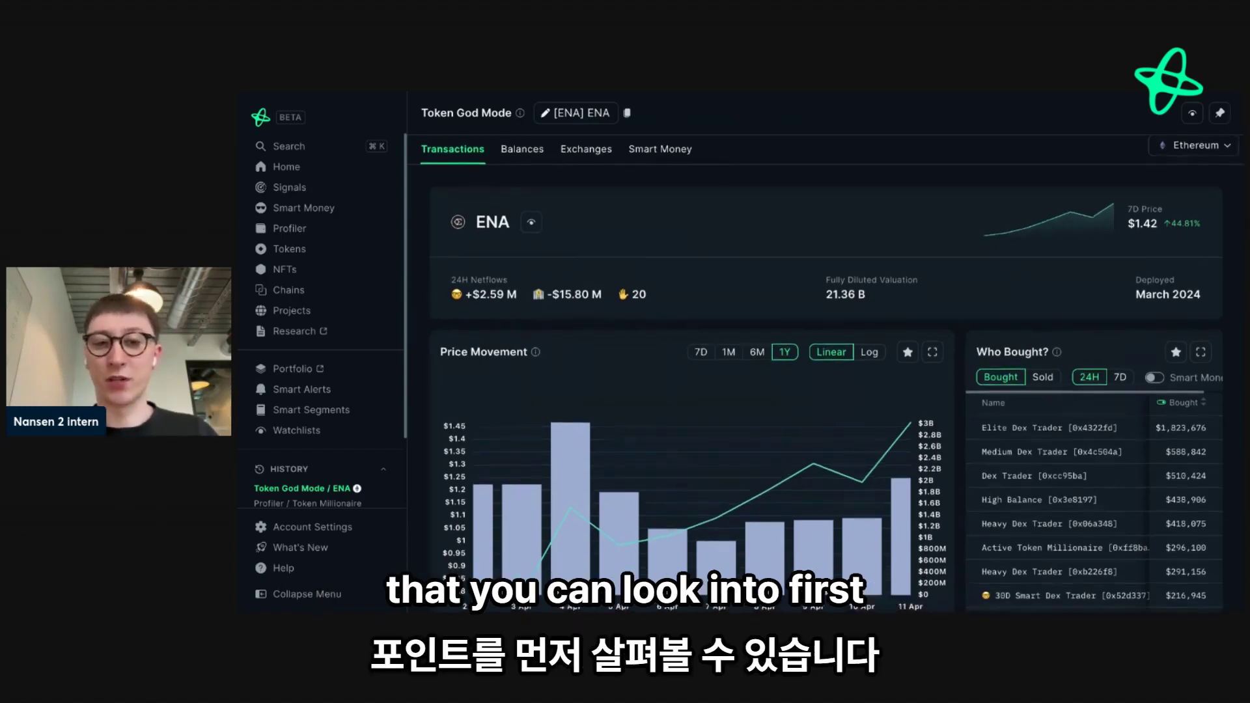
scroll(521, 383, down, 2)
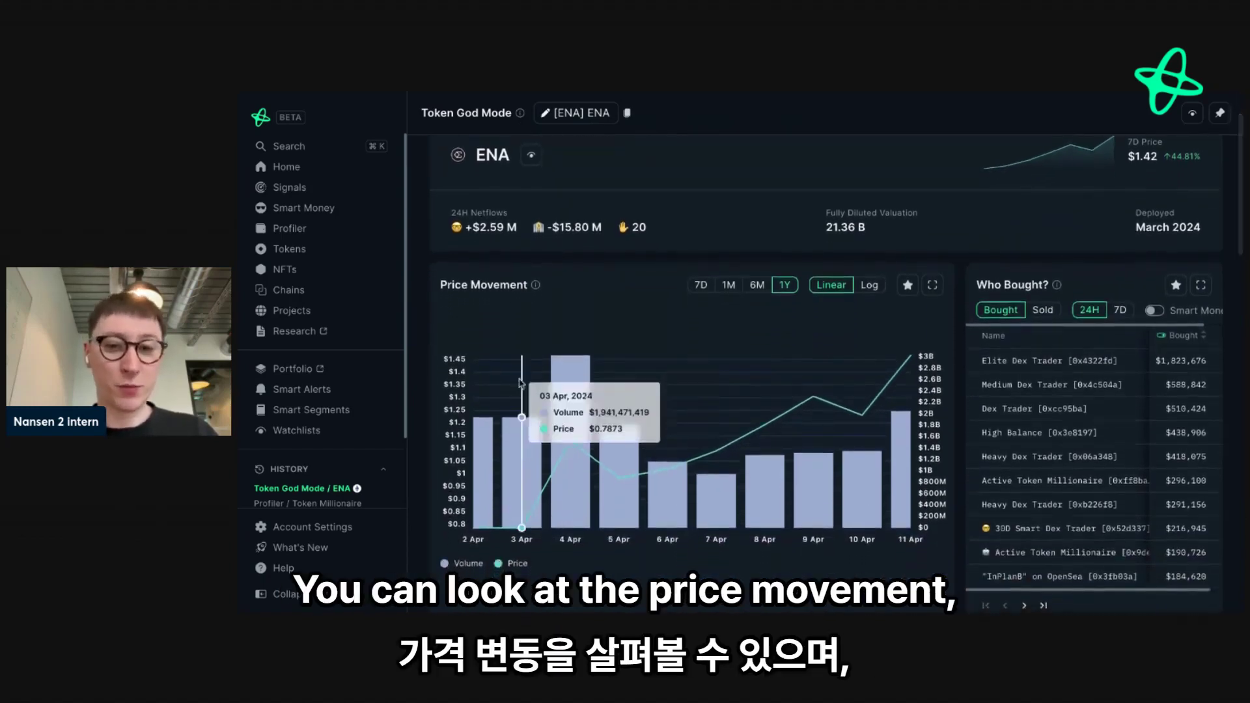
scroll(960, 252, down, 2)
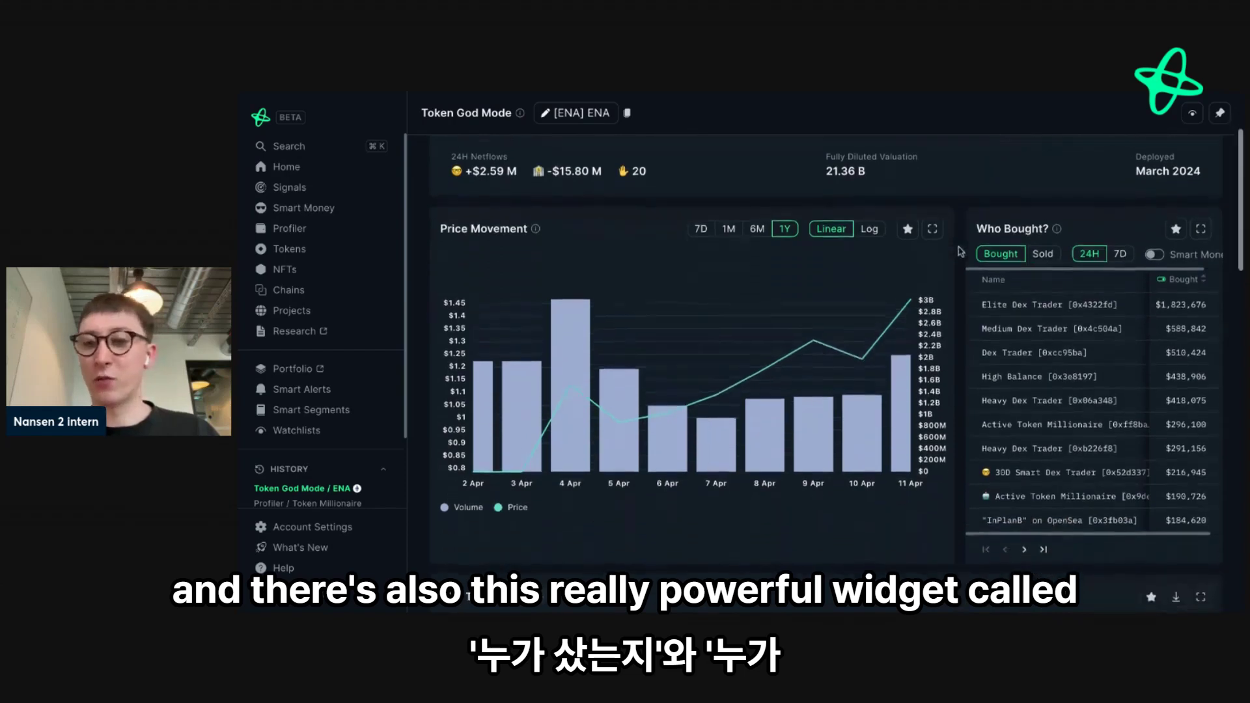
click(1044, 256)
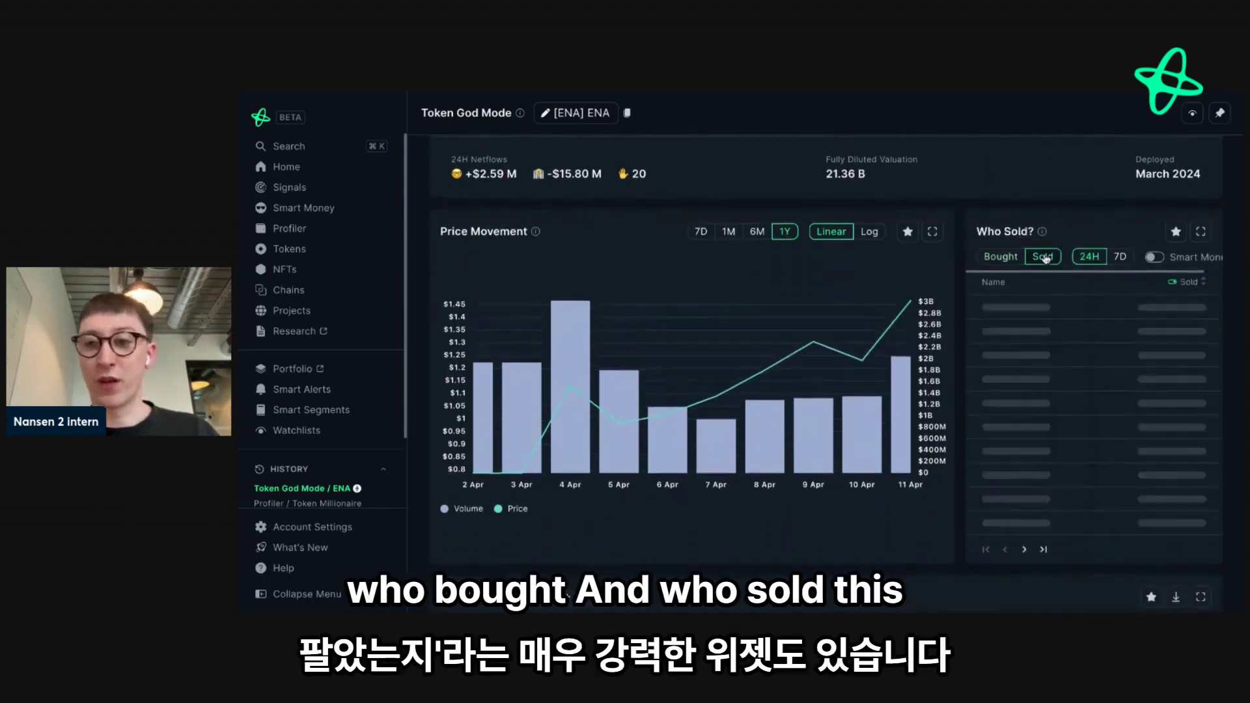
click(1004, 257)
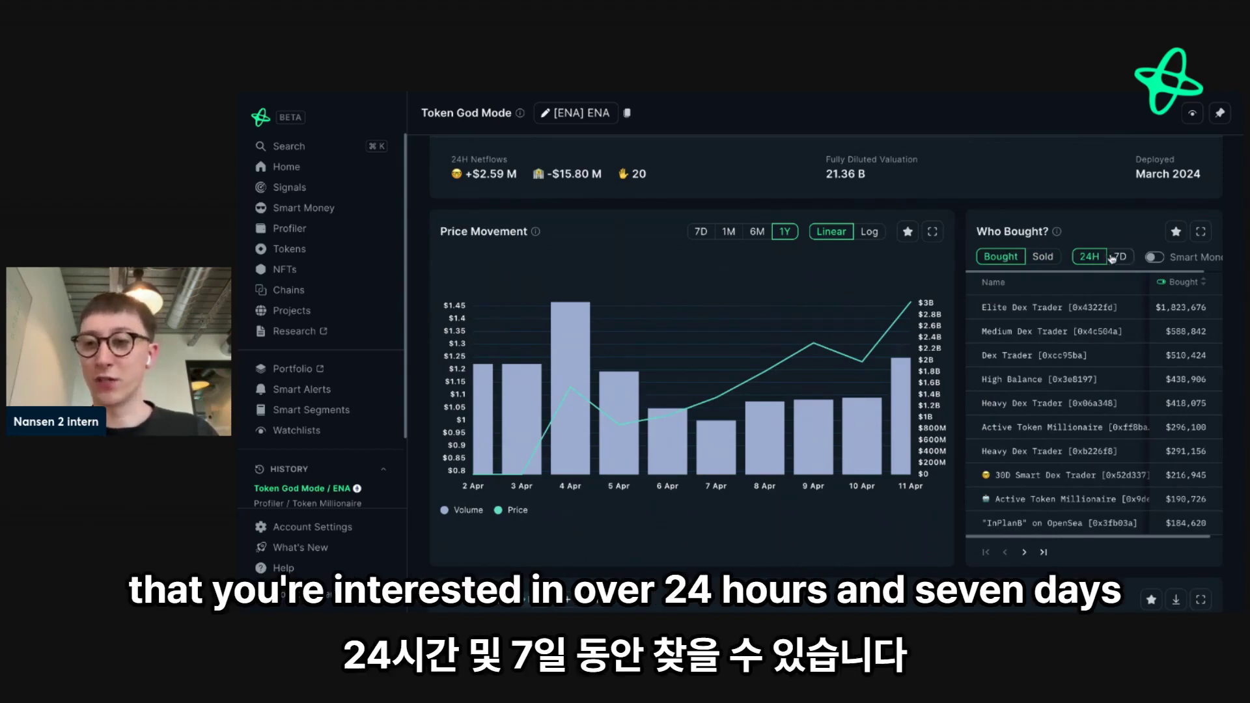
Limit ENA's 24-hour buyers to Smart Money and open the 30D Smart Dex Trader in Wallet Profiler for Token
click(1156, 258)
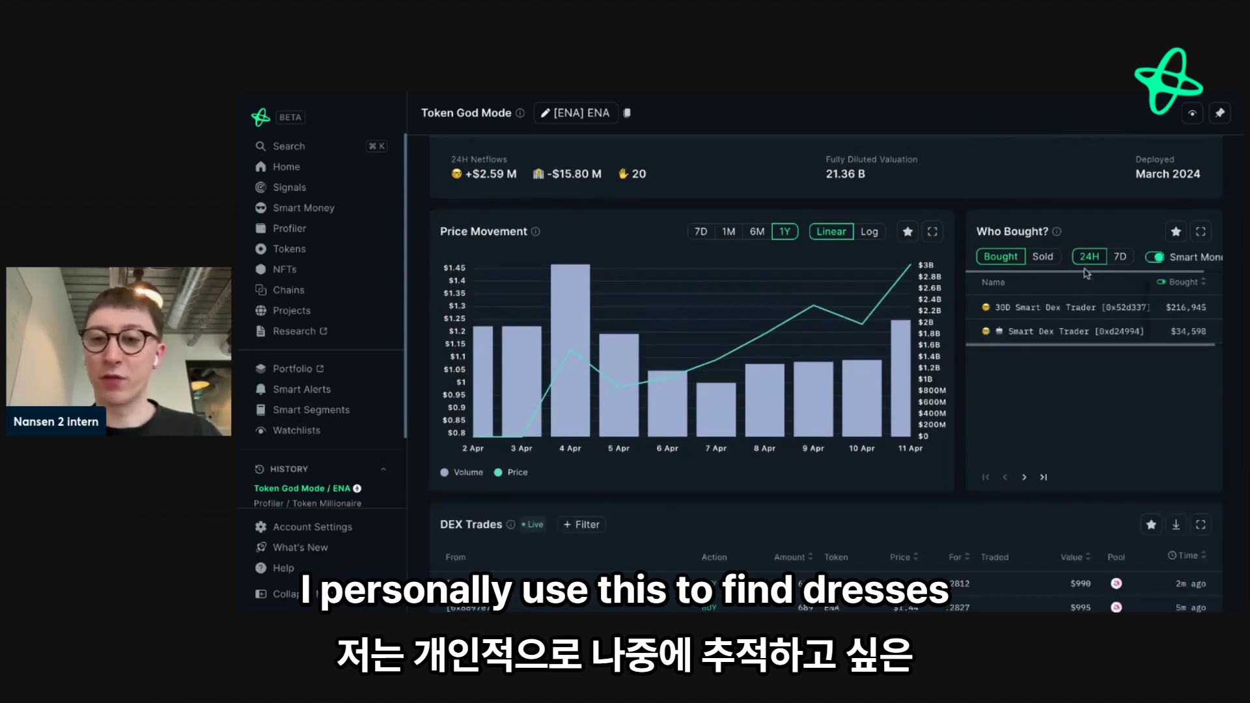
mouse_move(1056, 310)
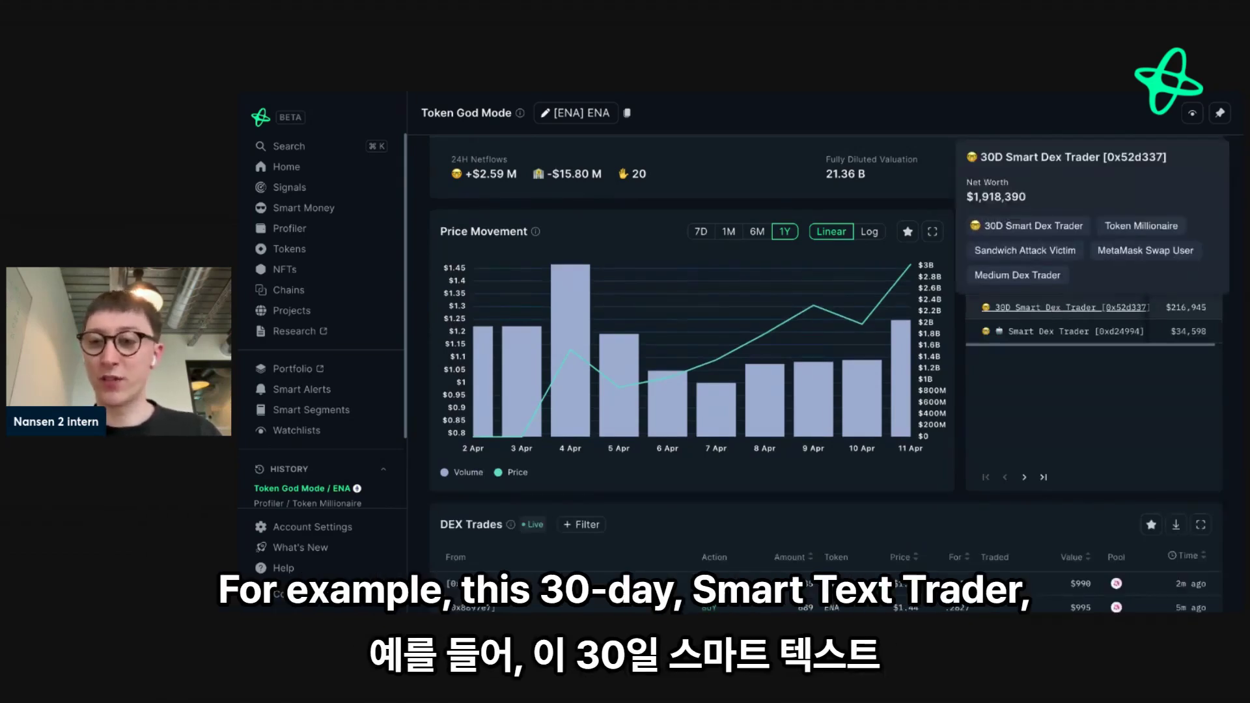
right_click(1056, 310)
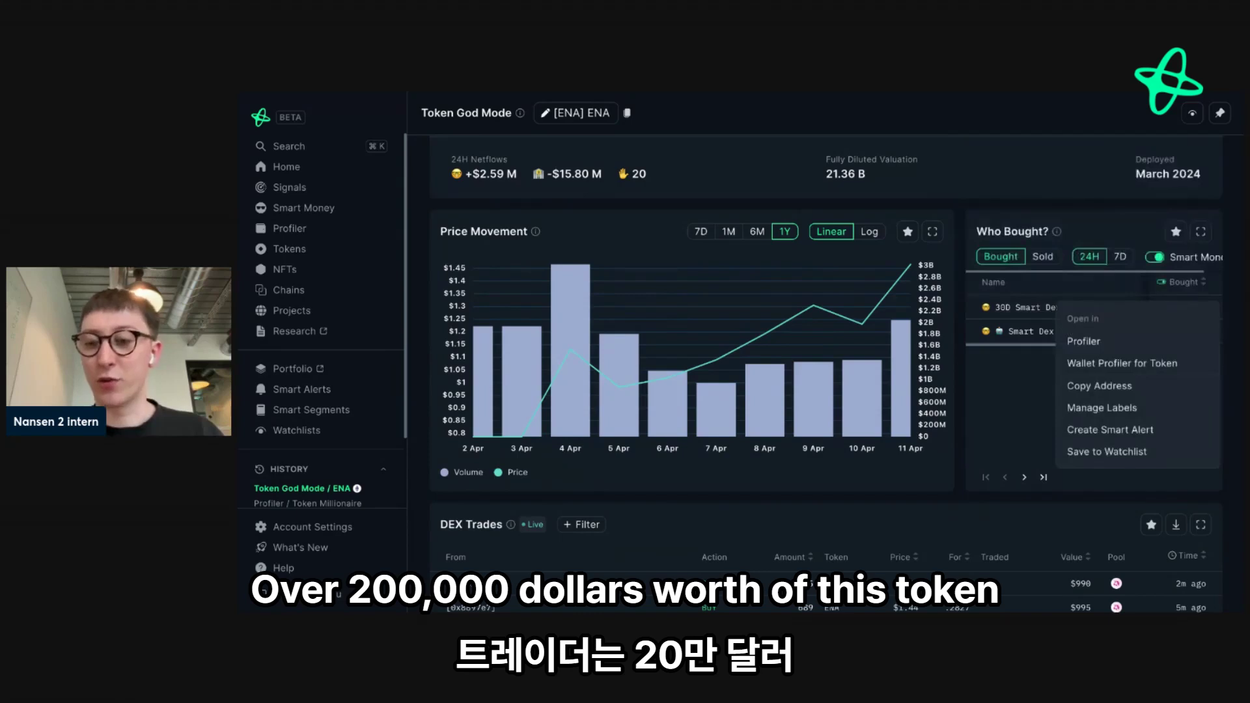
click(1071, 365)
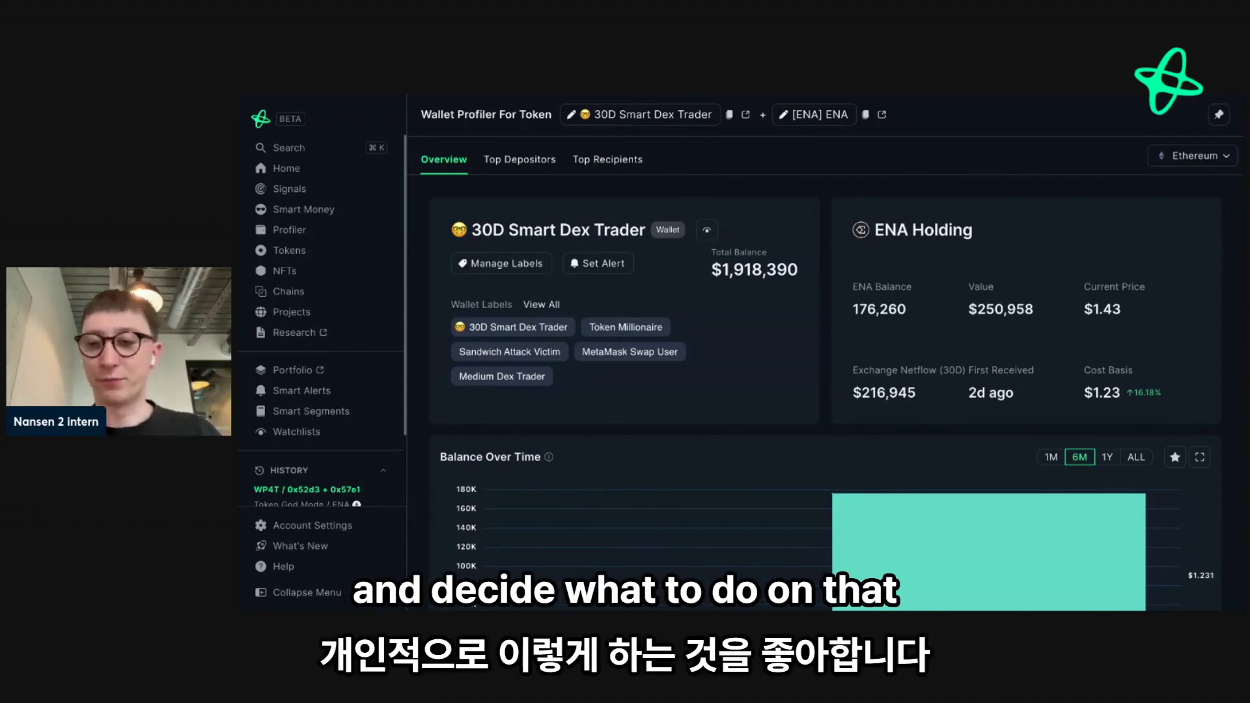
Examine the wallet's labels, ENA balance over time, individual ENA transactions, holding value and cost basis
scroll(826, 339, down, 1)
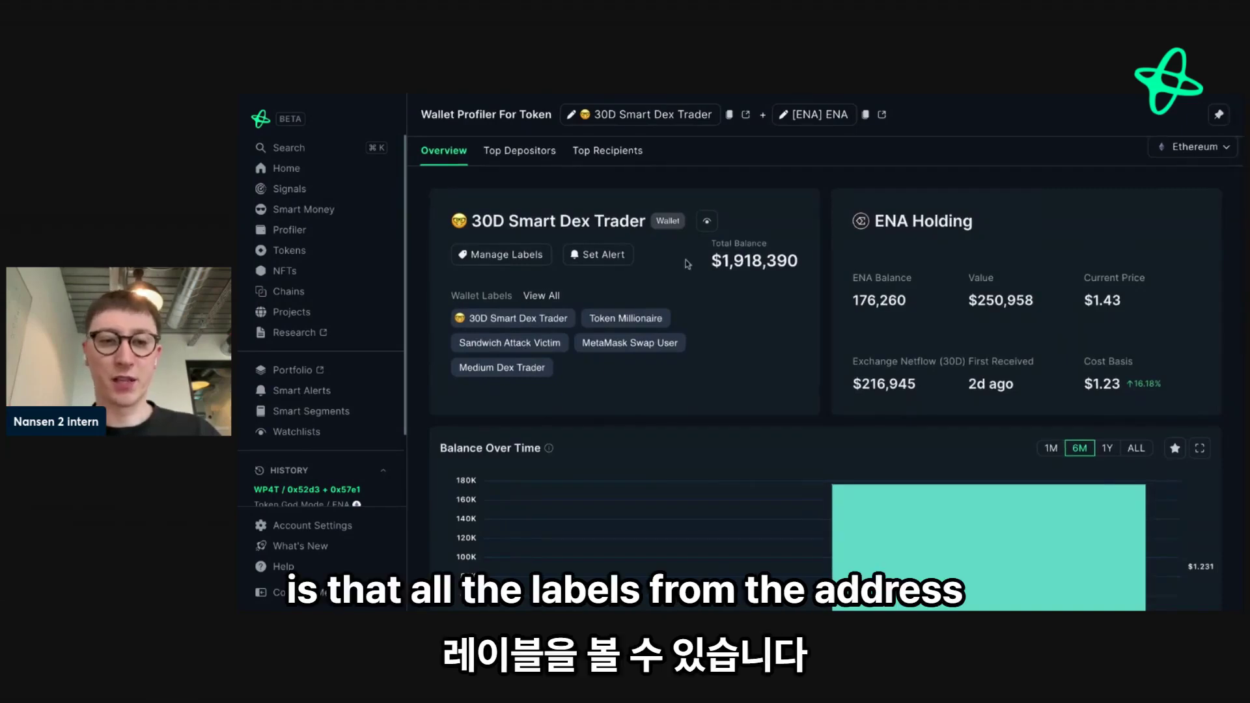
mouse_move(589, 321)
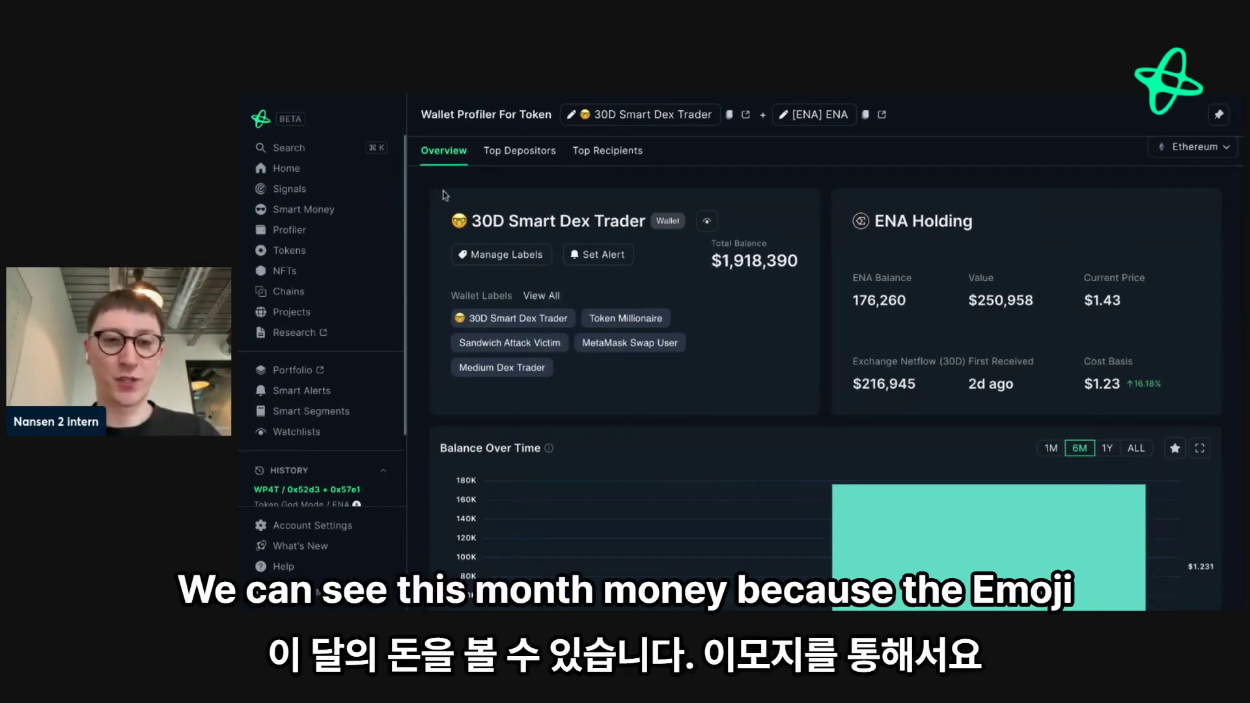
scroll(663, 301, down, 3)
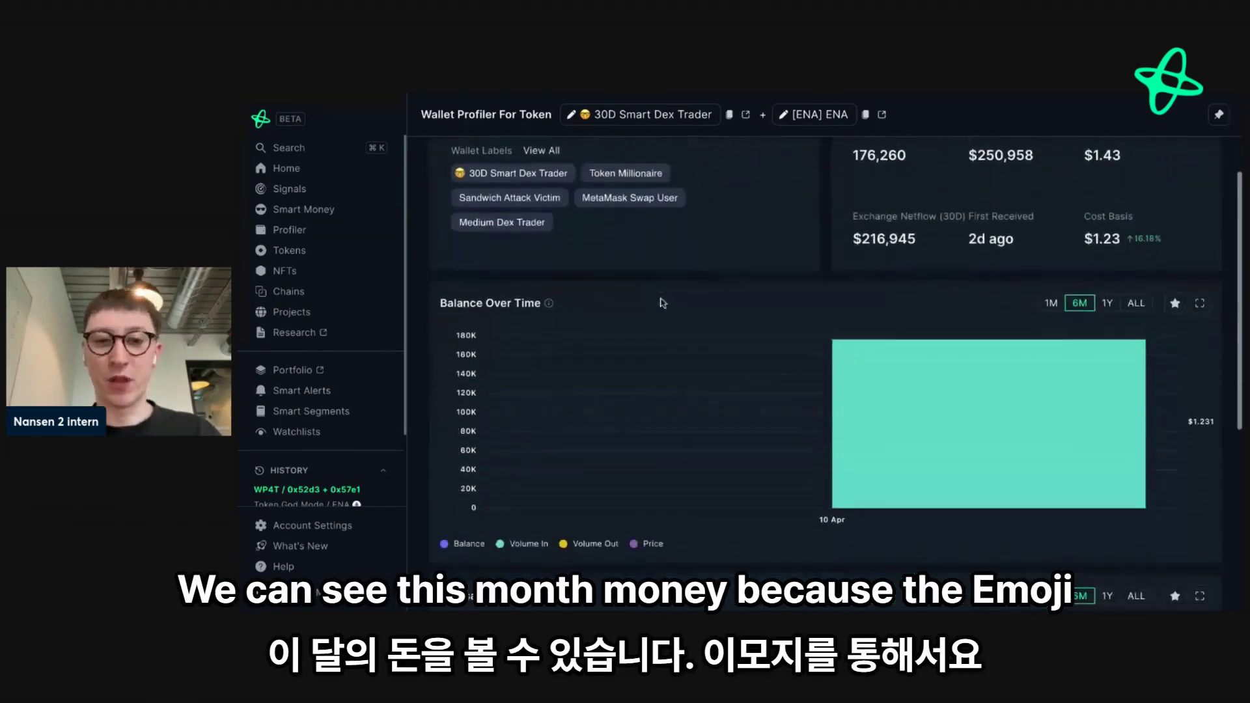
scroll(847, 456, down, 2)
scroll(887, 406, down, 4)
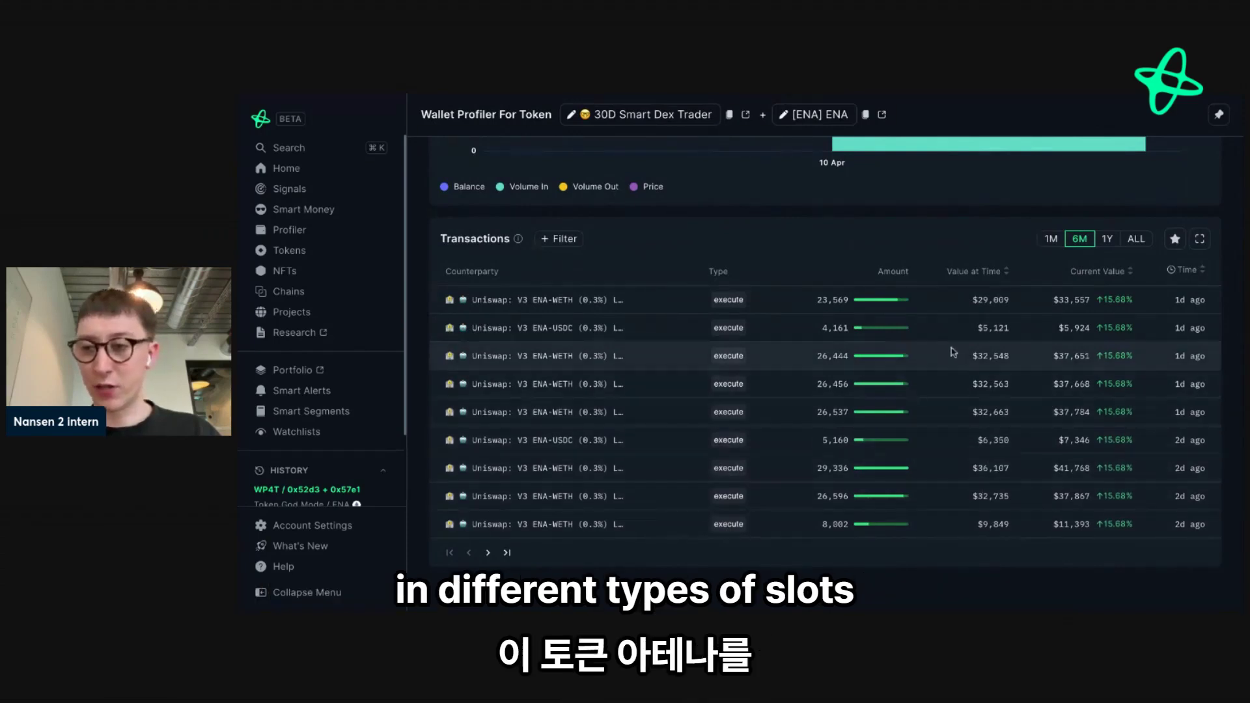
scroll(957, 365, up, 3)
scroll(953, 340, up, 6)
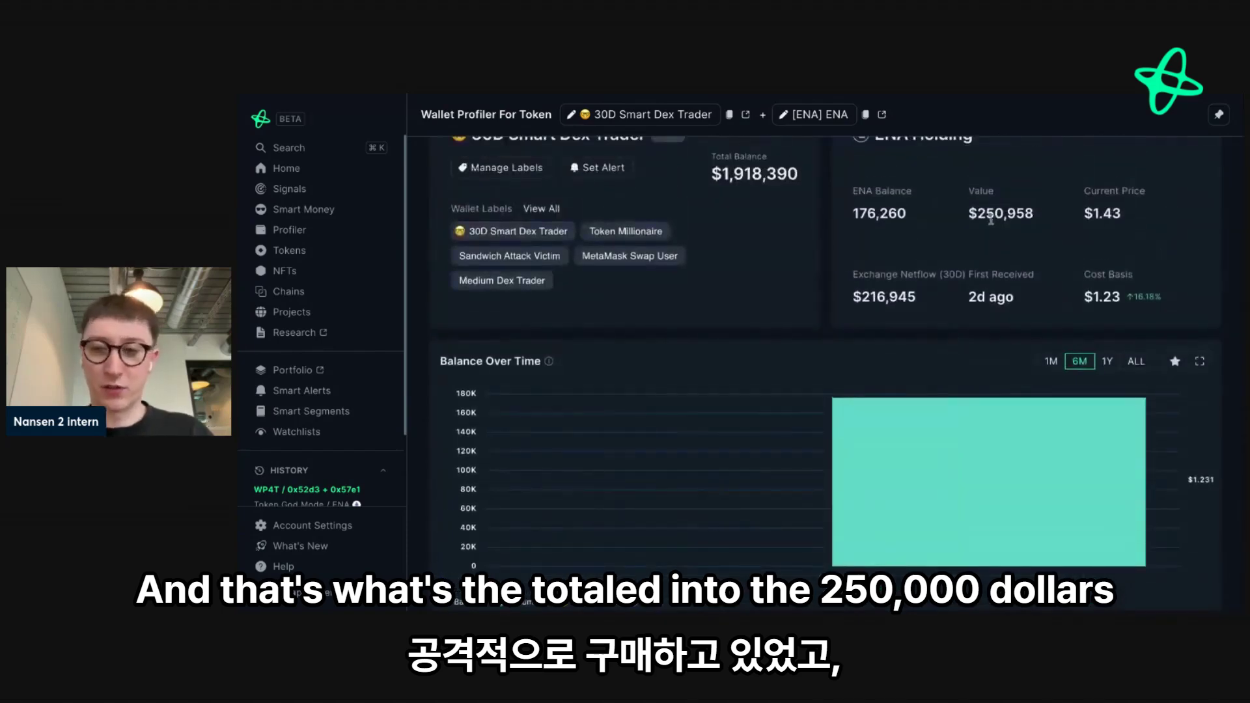
scroll(1110, 322, up, 1)
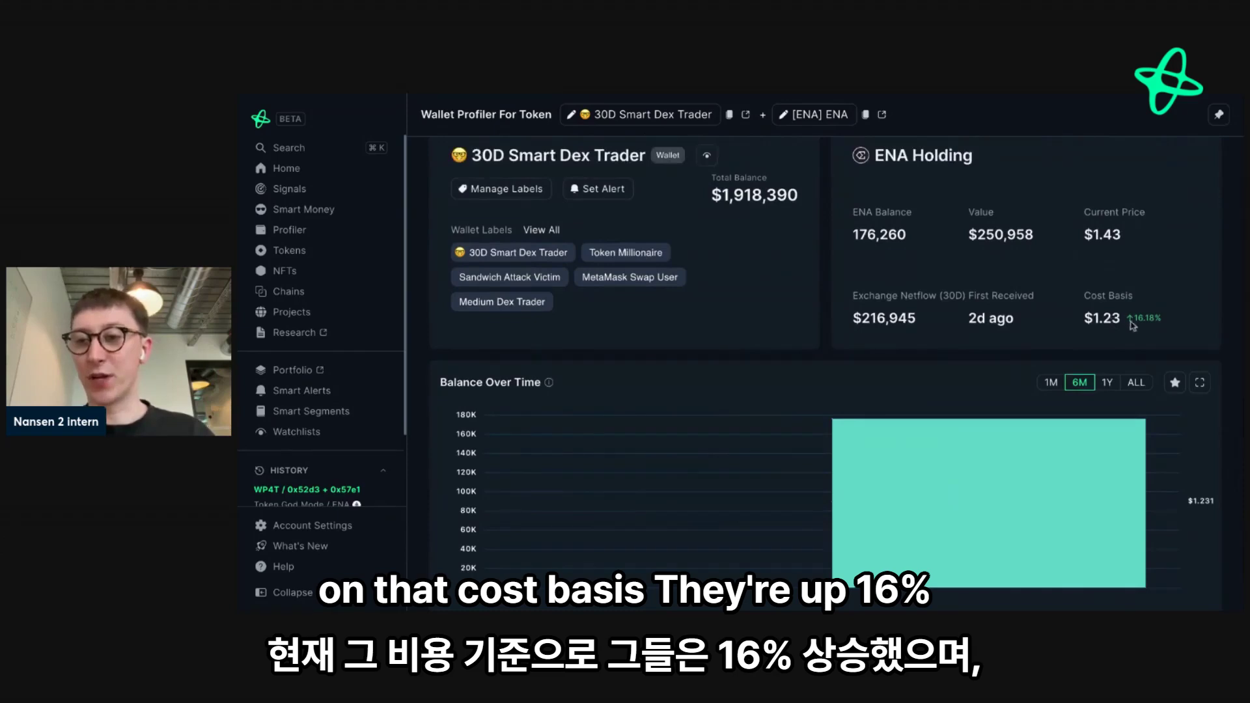
scroll(1035, 307, up, 1)
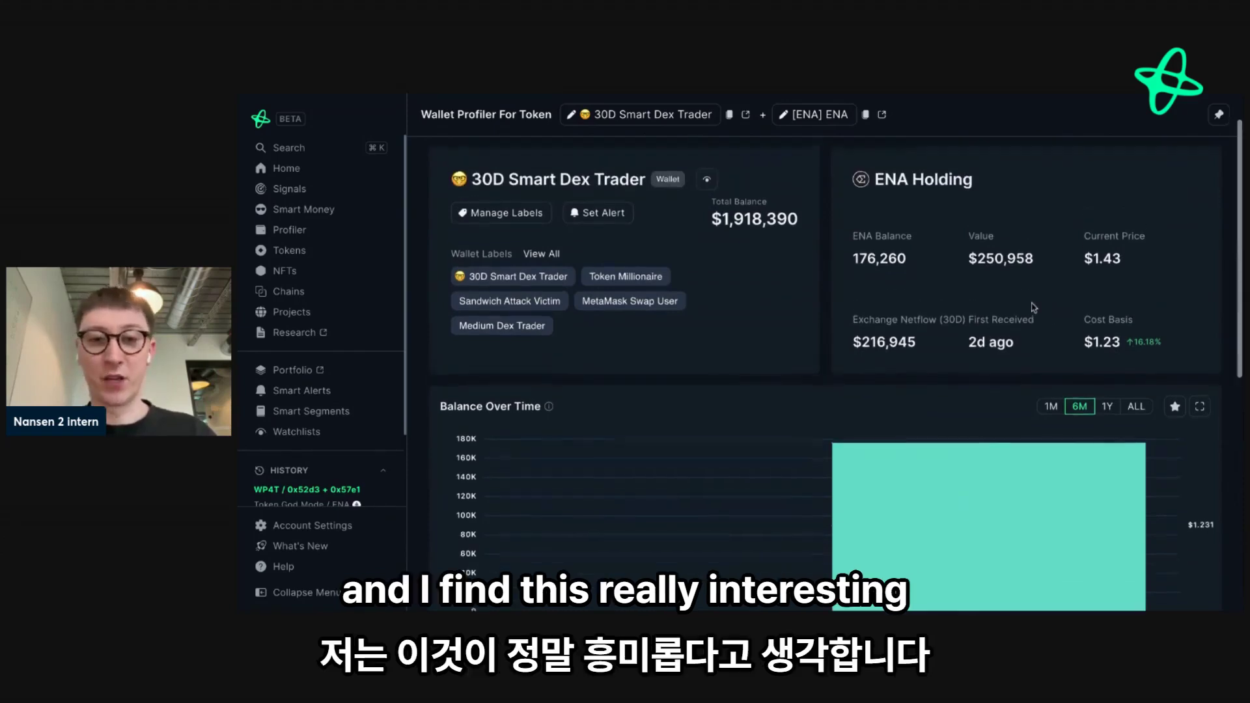
Add the custom label "ena" to the 30D Smart Dex Trader wallet, add it to the watchlist and save the labels
click(524, 214)
click(646, 391)
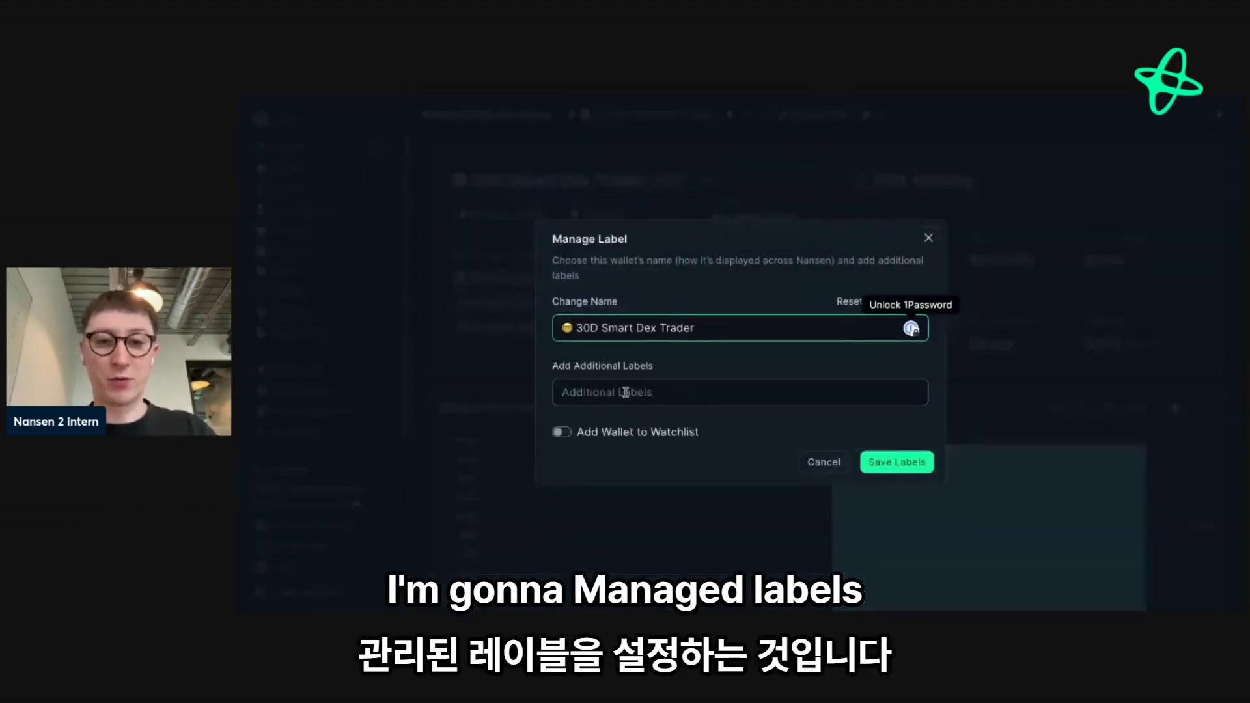
text(ena)
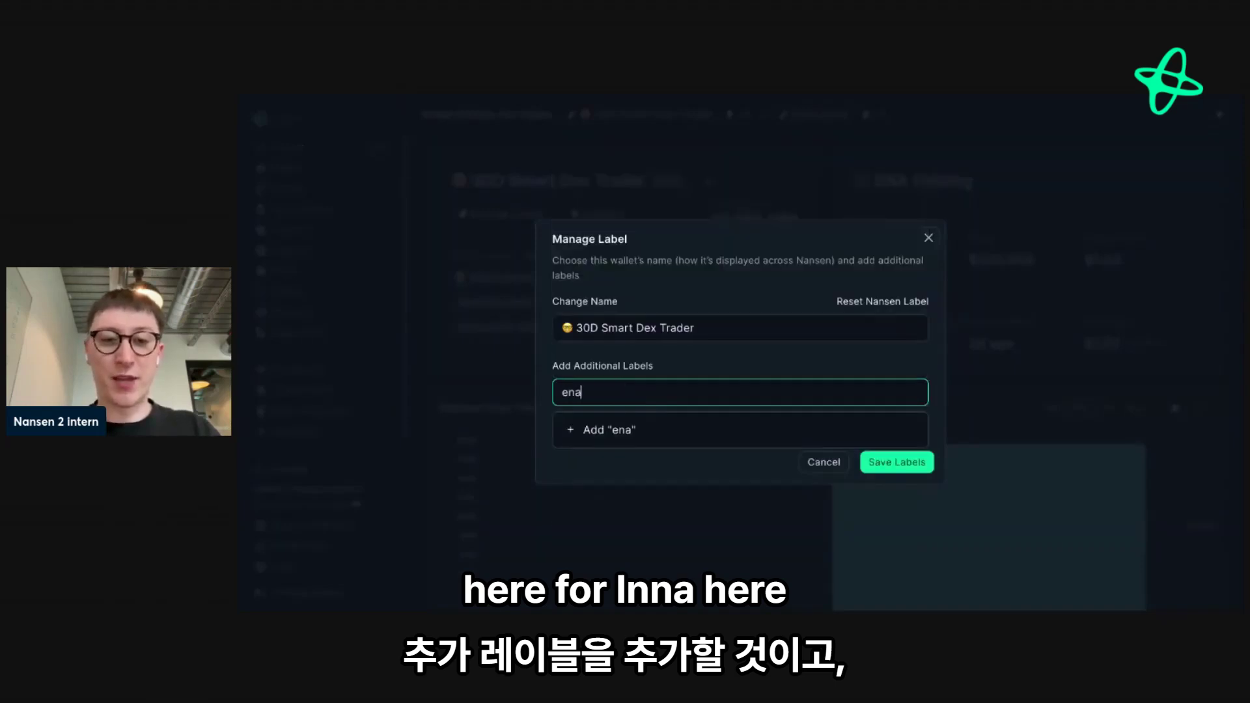
key(Return)
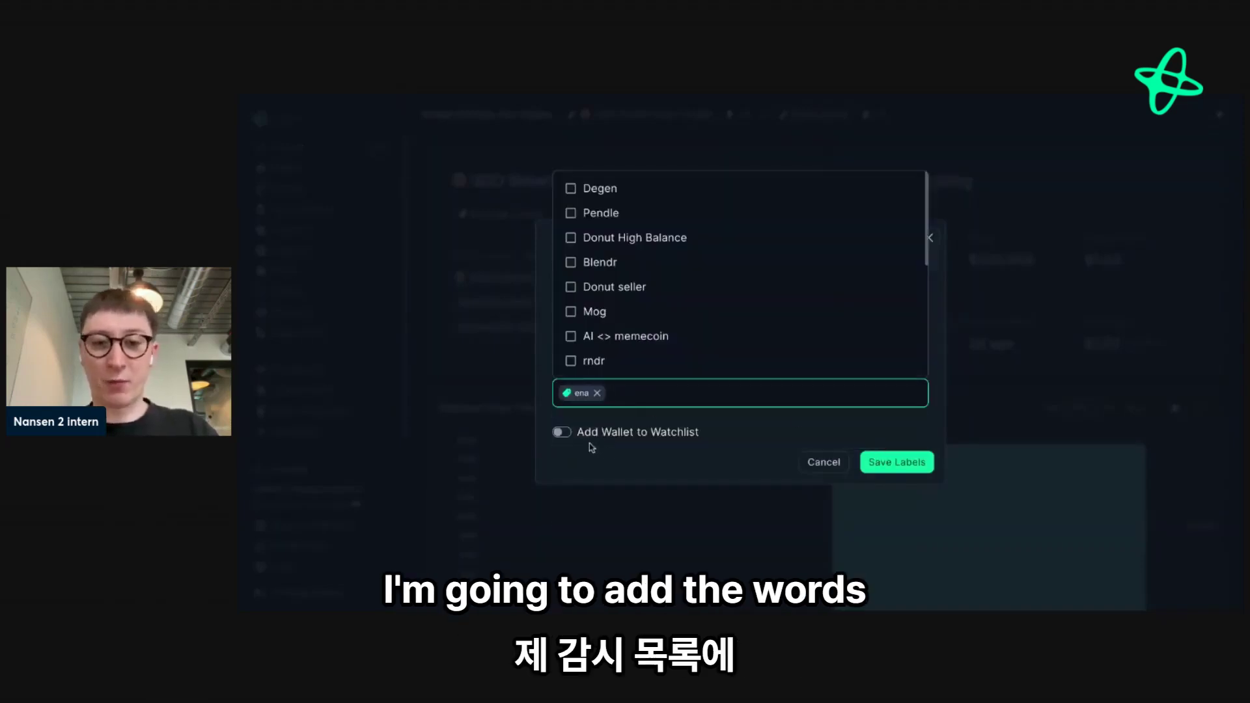
click(561, 432)
click(905, 464)
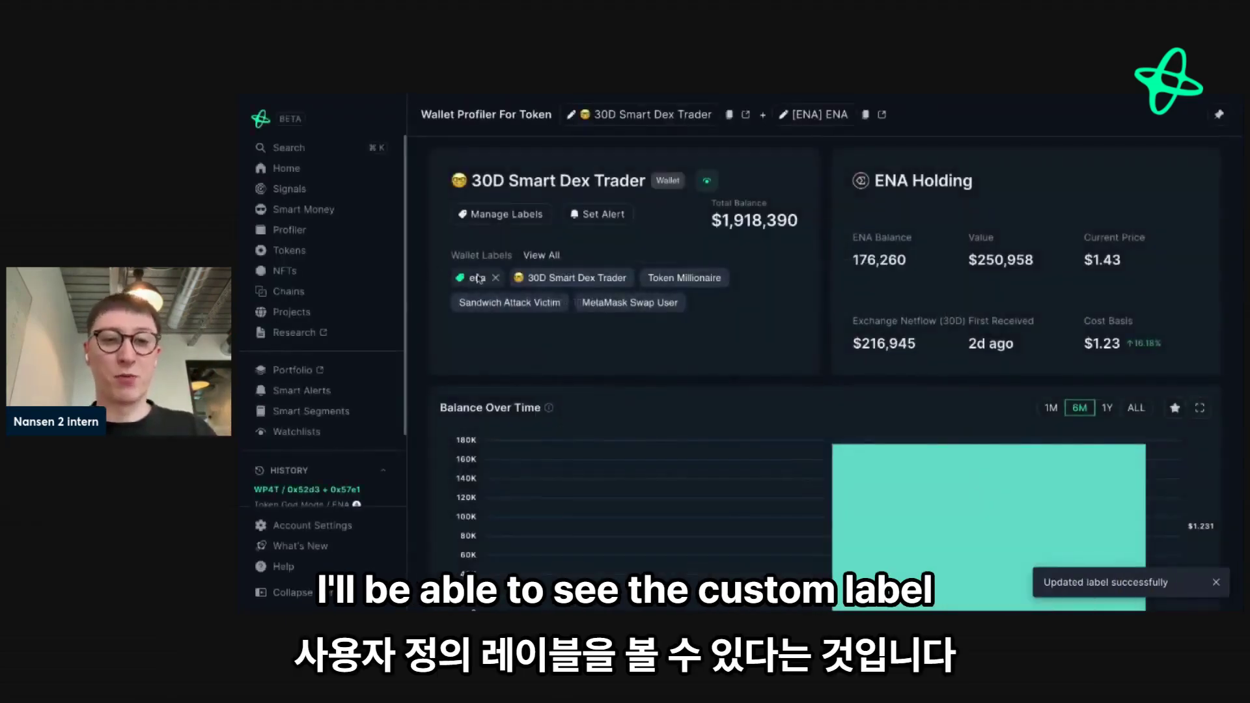
mouse_move(487, 297)
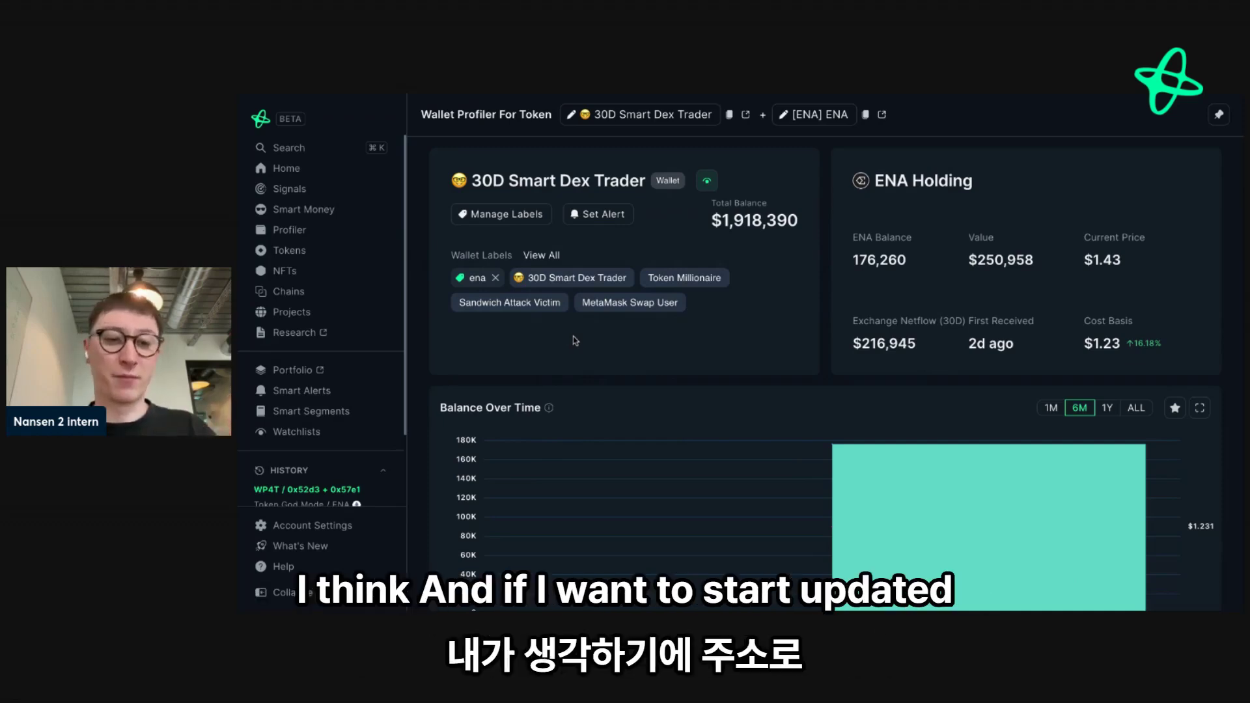
Open the 30D Smart Dex Trader labelled "ena" from the wallet watchlist and review its labels, historical token portfolio and token balances
click(297, 432)
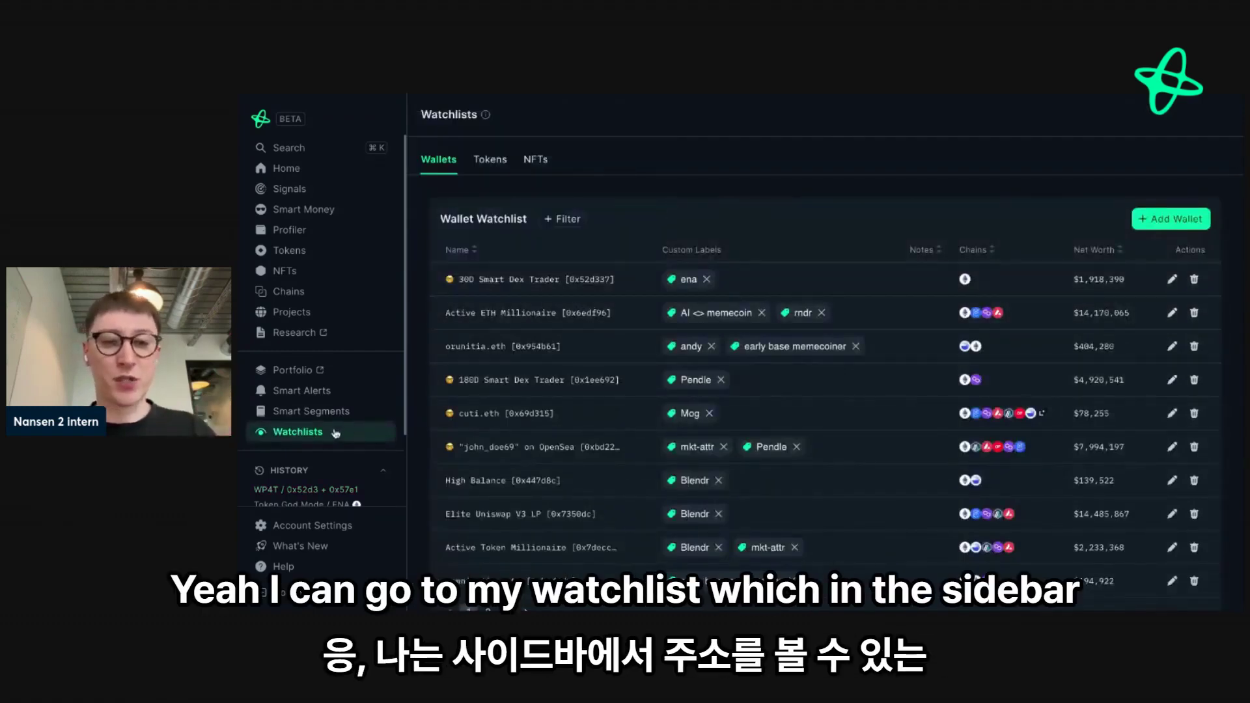
click(539, 280)
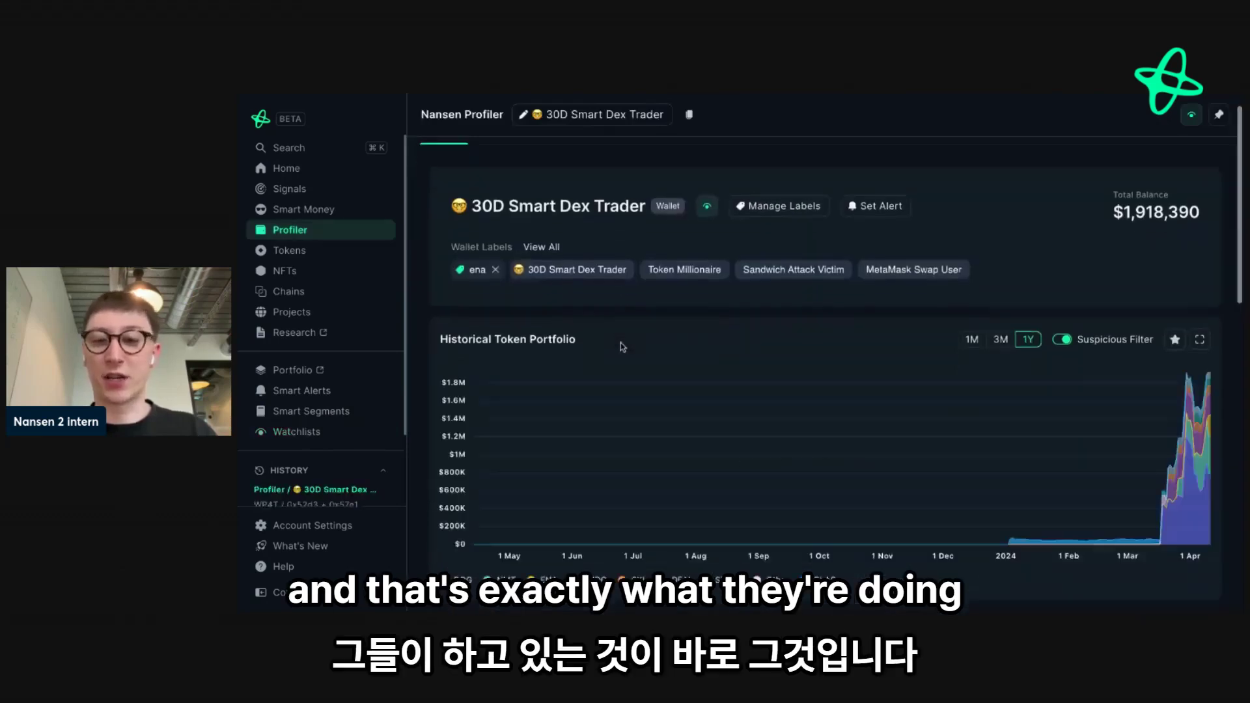
scroll(623, 347, down, 5)
scroll(623, 347, up, 3)
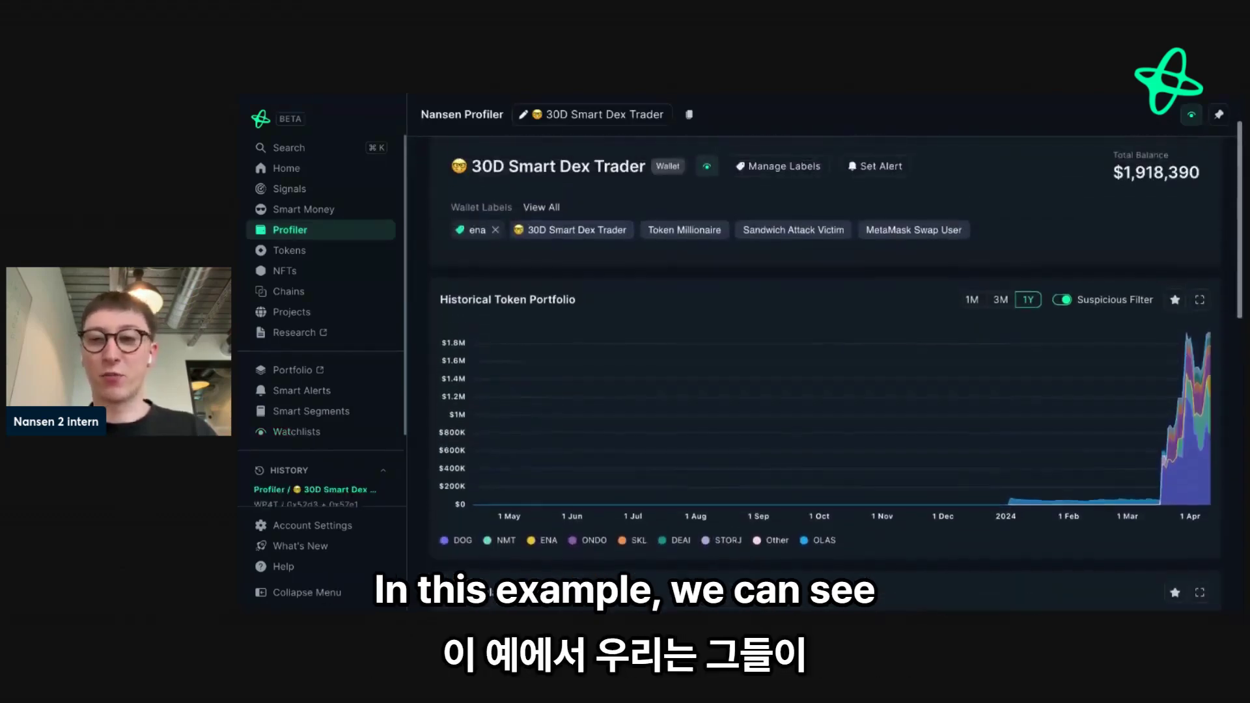
scroll(1041, 456, up, 1)
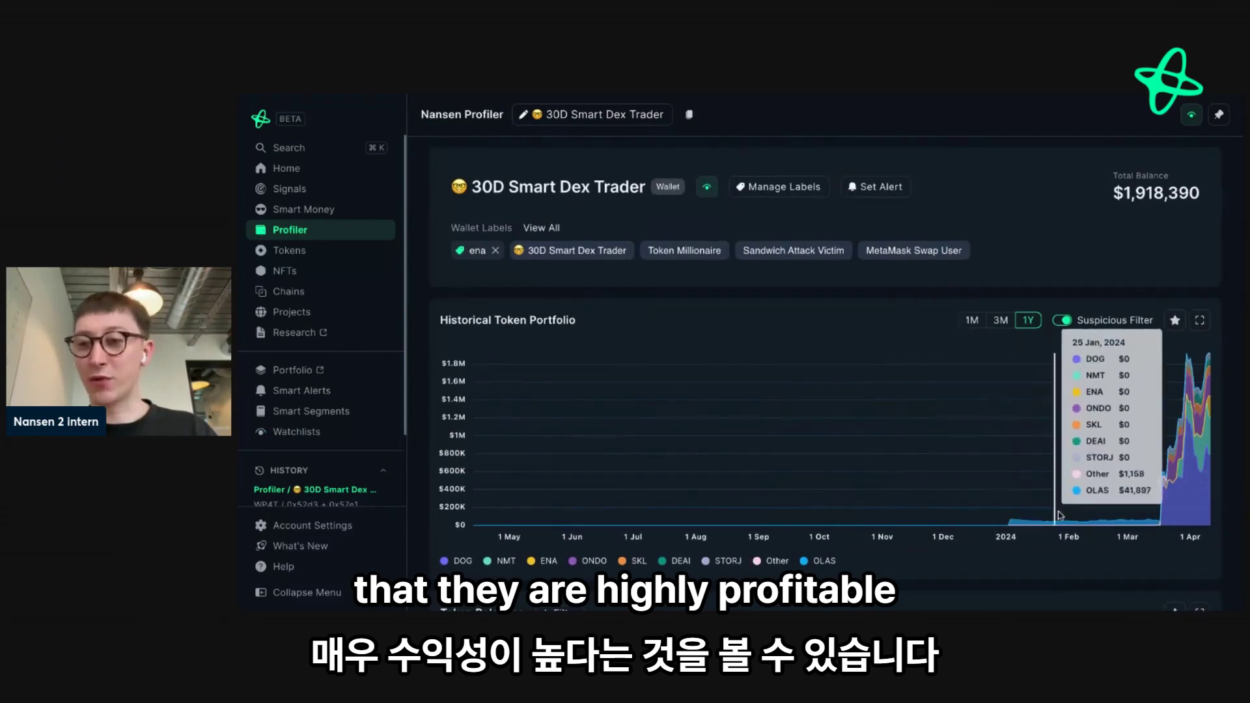
mouse_move(544, 254)
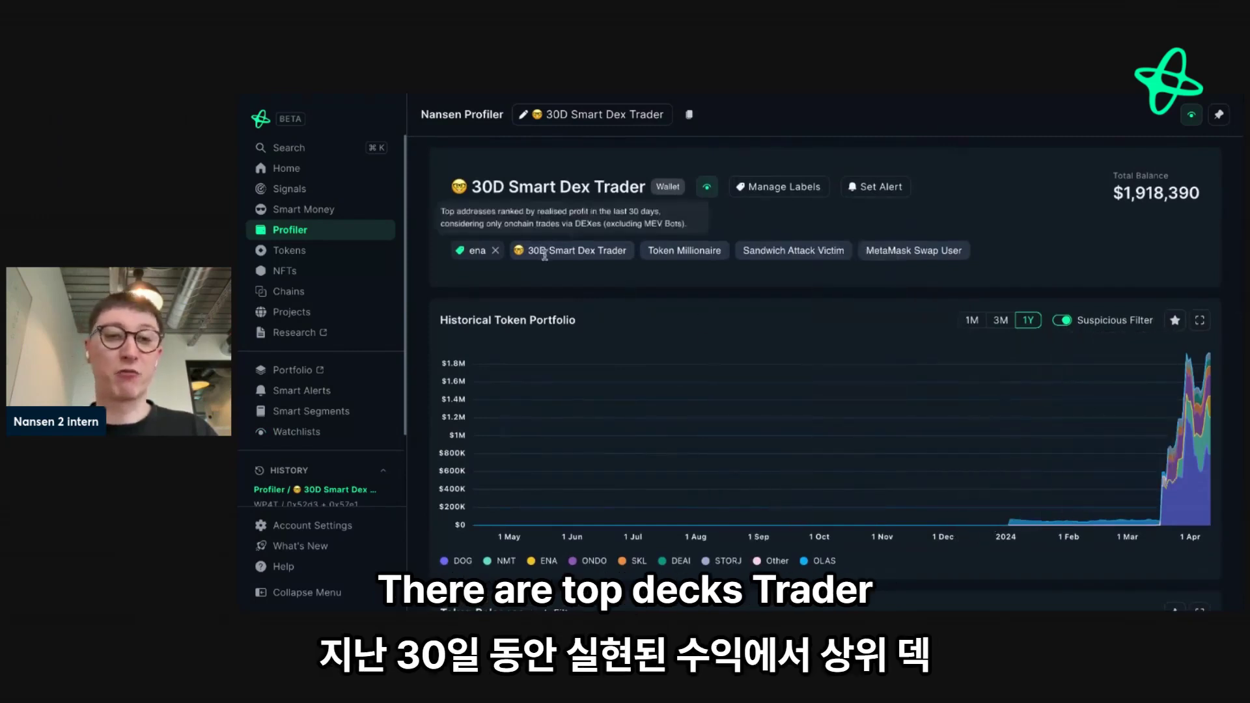
scroll(585, 268, down, 3)
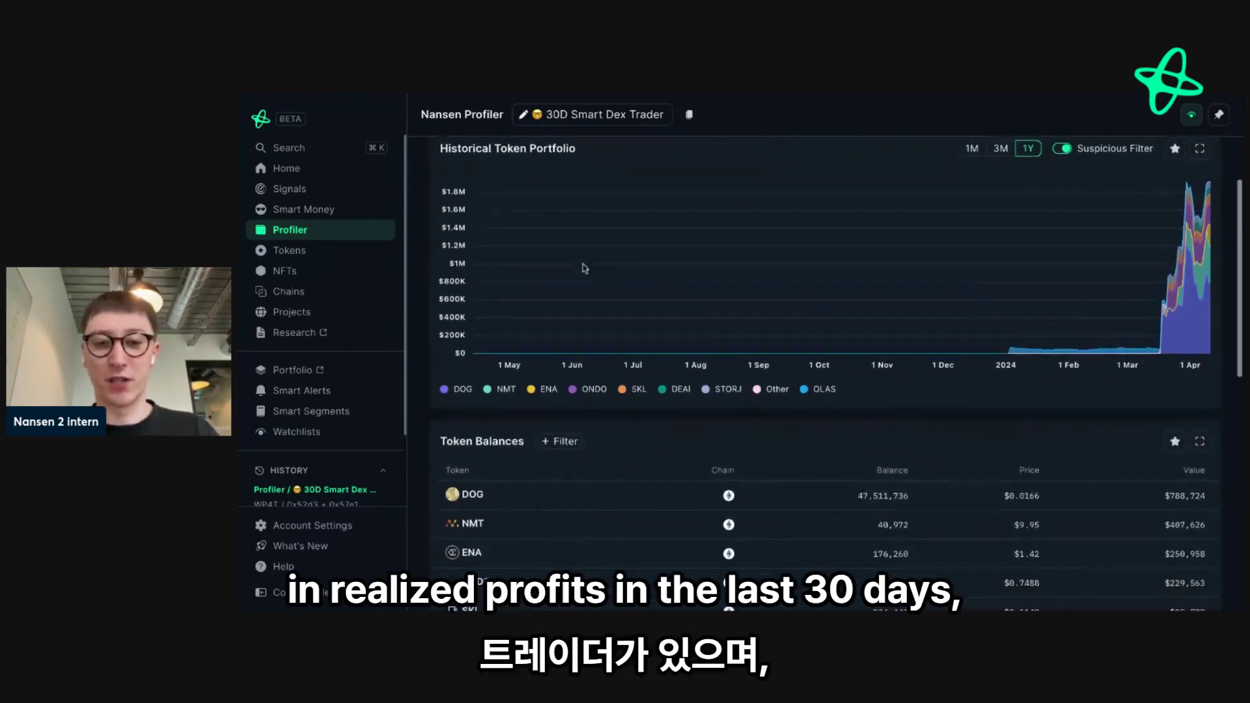
scroll(585, 269, down, 3)
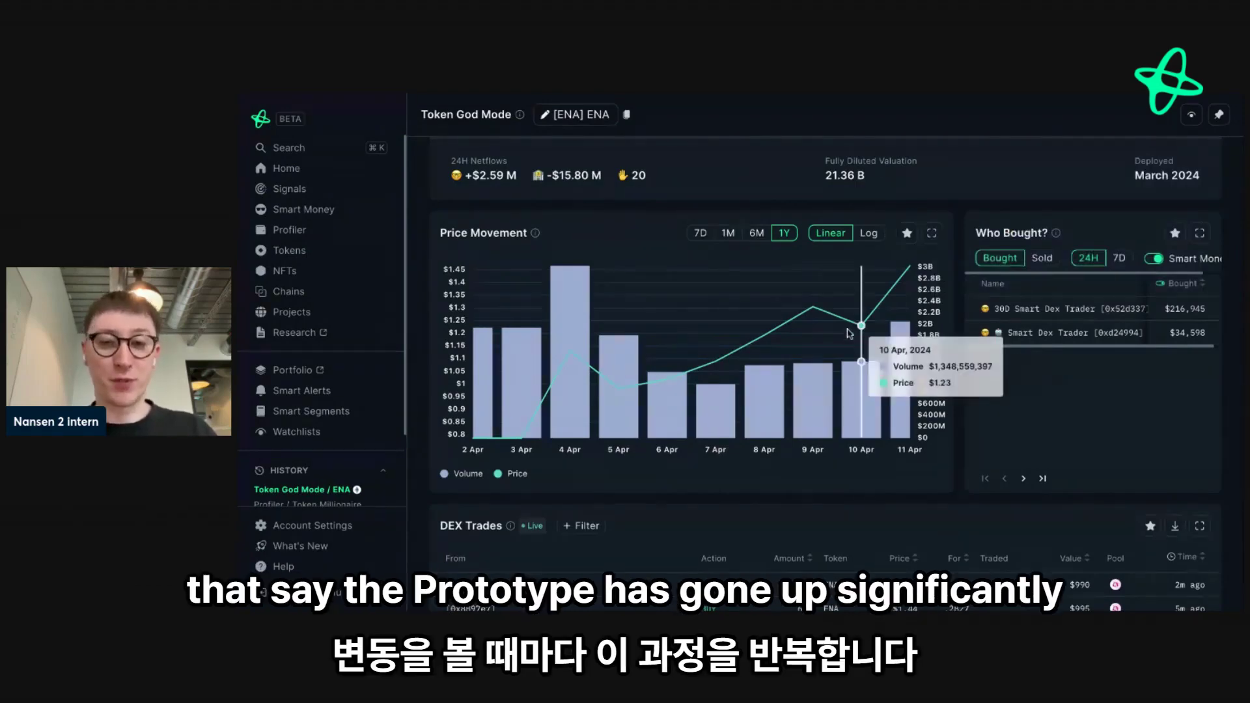
Turn off the Smart Money filter on ENA's 24-hour buyers list in Token God Mode and review all top buyers
mouse_move(924, 285)
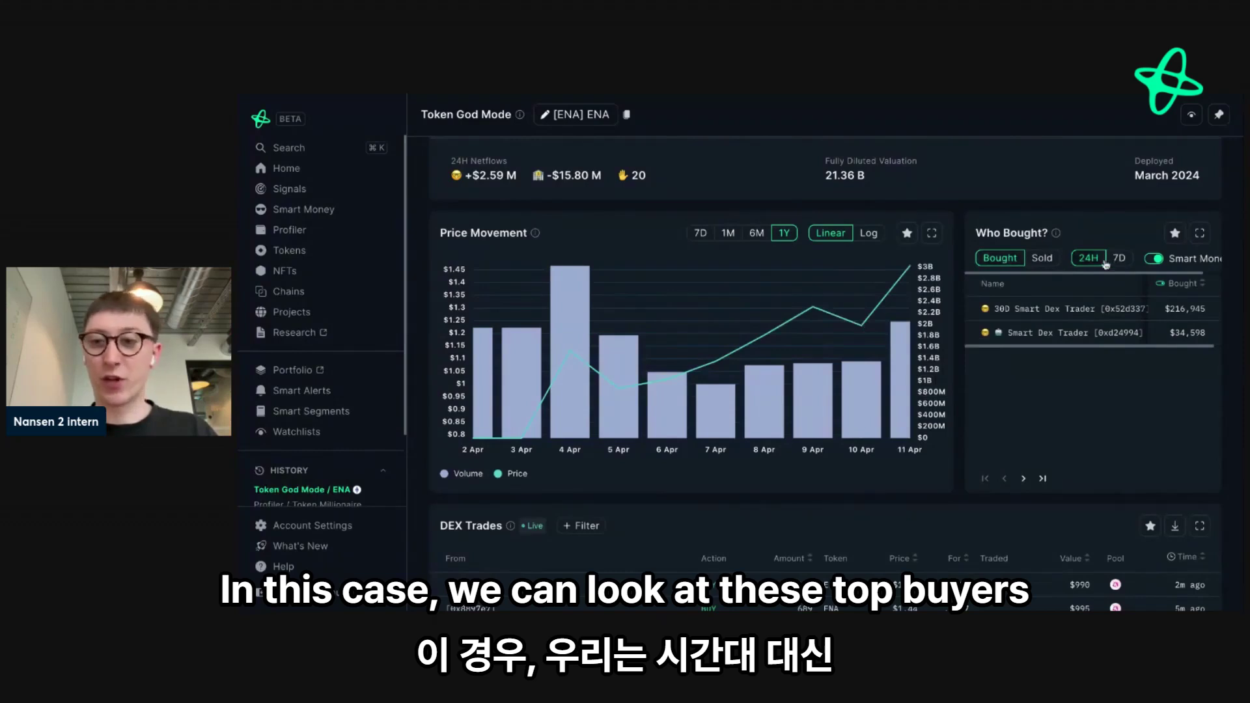
click(1153, 259)
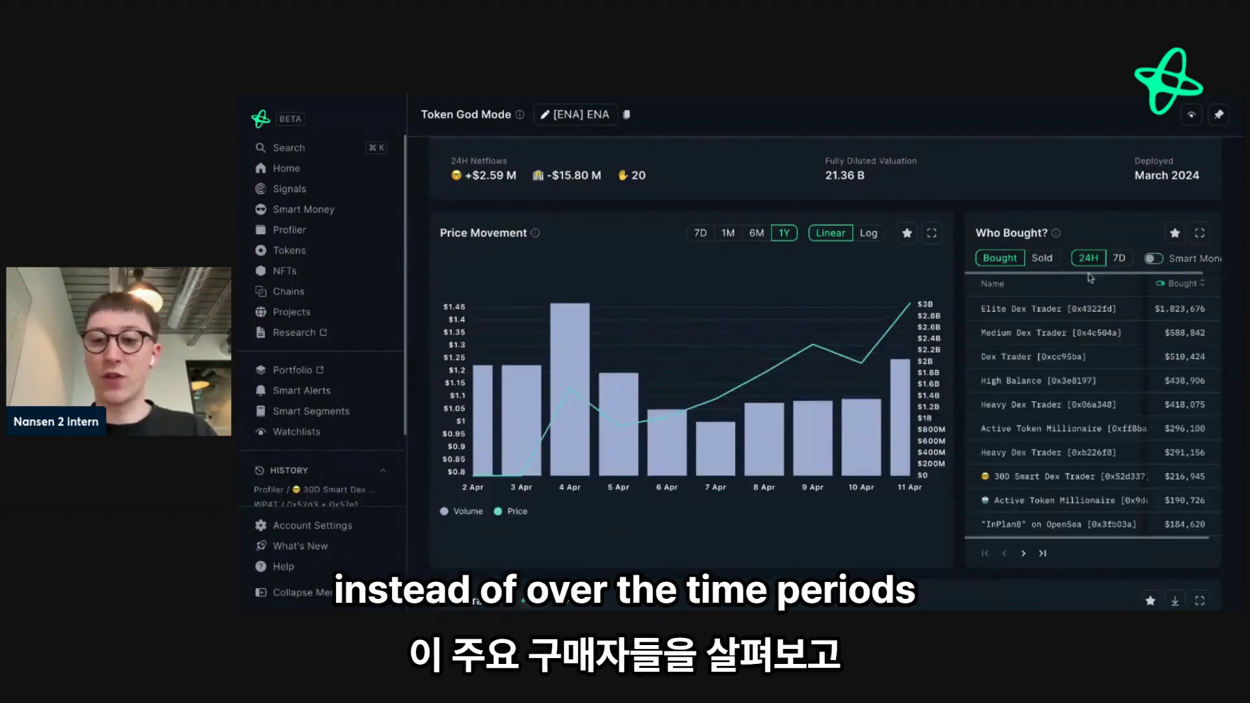
mouse_move(1044, 406)
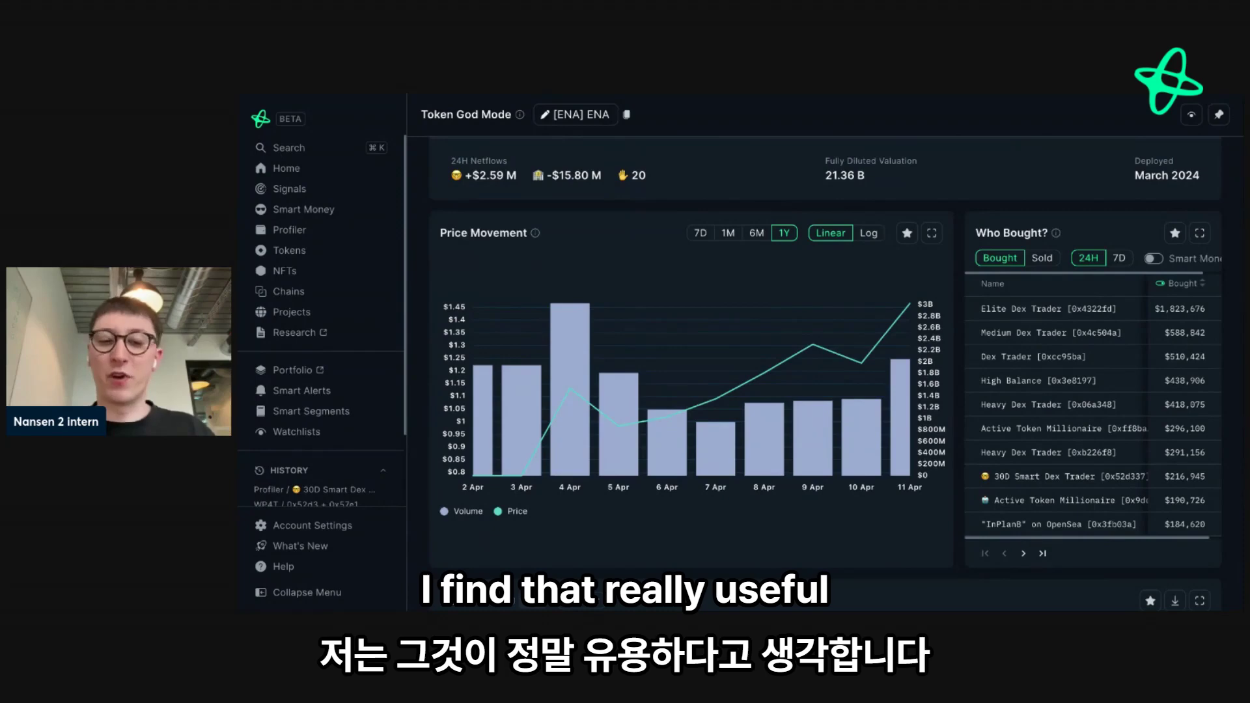
Review the live ENA DEX trades, checking the buyers and sellers and the size of their trades
scroll(836, 372, down, 1)
scroll(839, 373, down, 4)
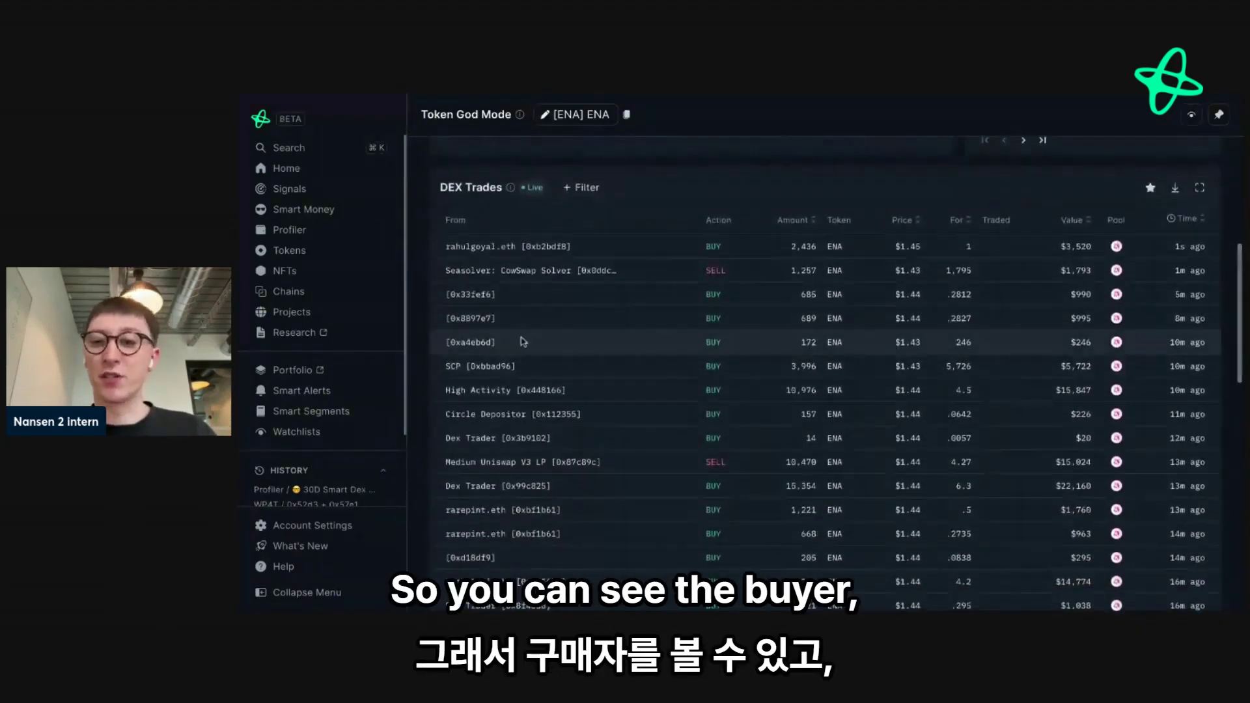
scroll(781, 285, down, 1)
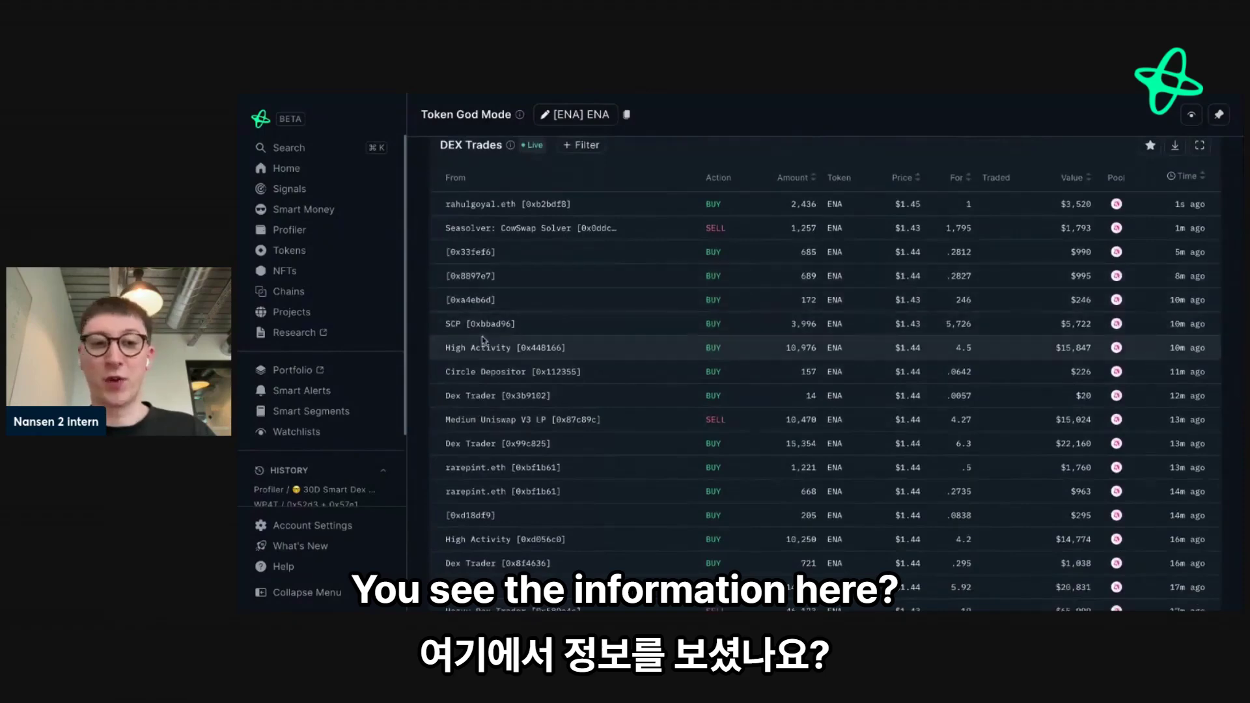
scroll(782, 285, down, 3)
scroll(484, 341, up, 8)
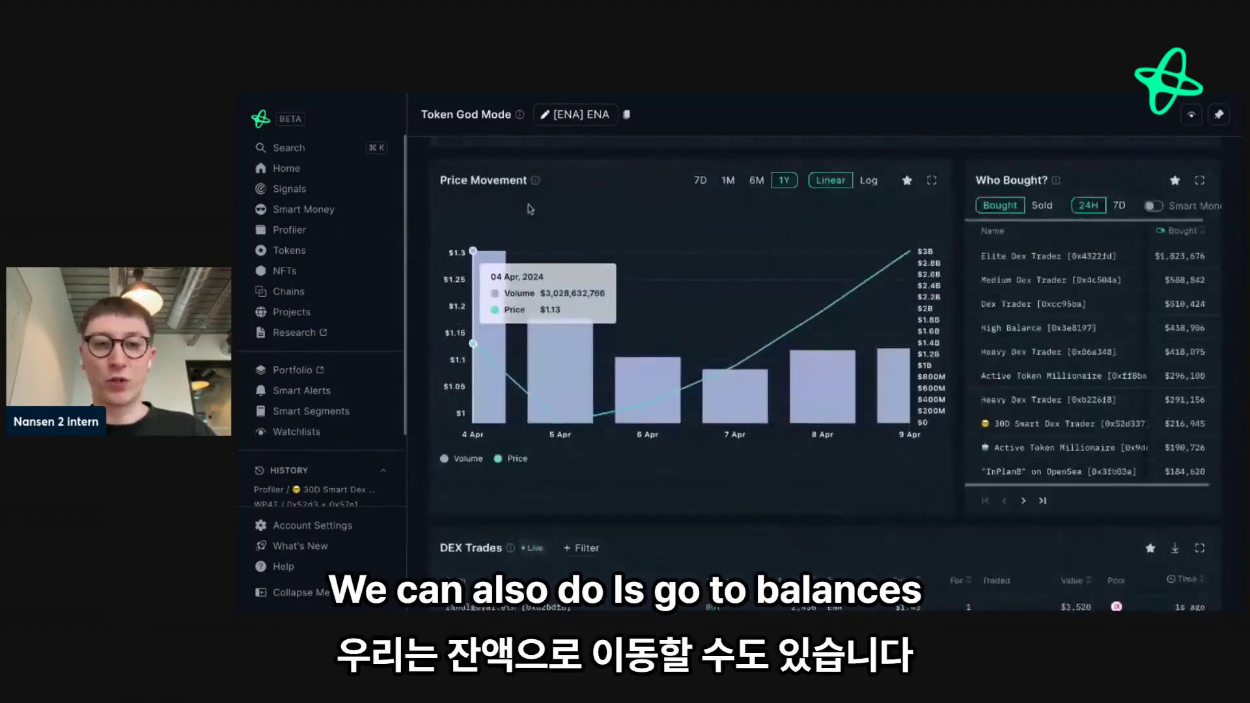
Open ENA's token balances and view the top holders grouped by entity
scroll(478, 273, up, 3)
click(521, 159)
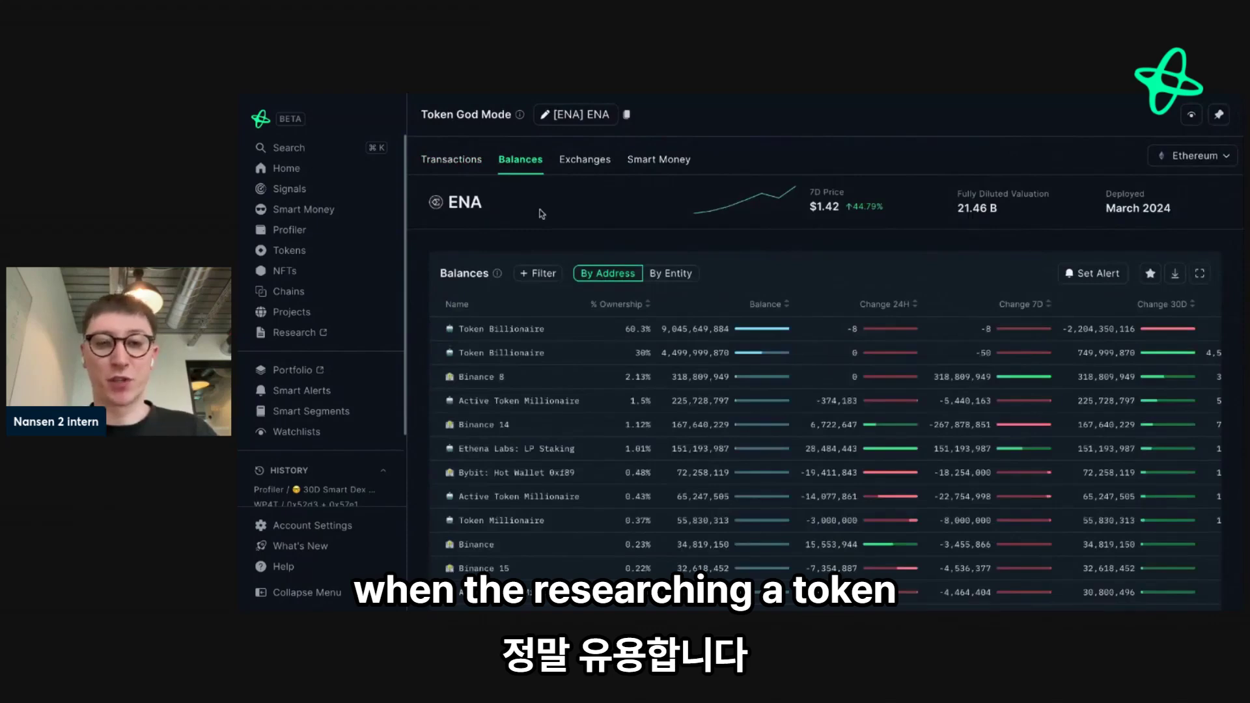
scroll(542, 213, down, 1)
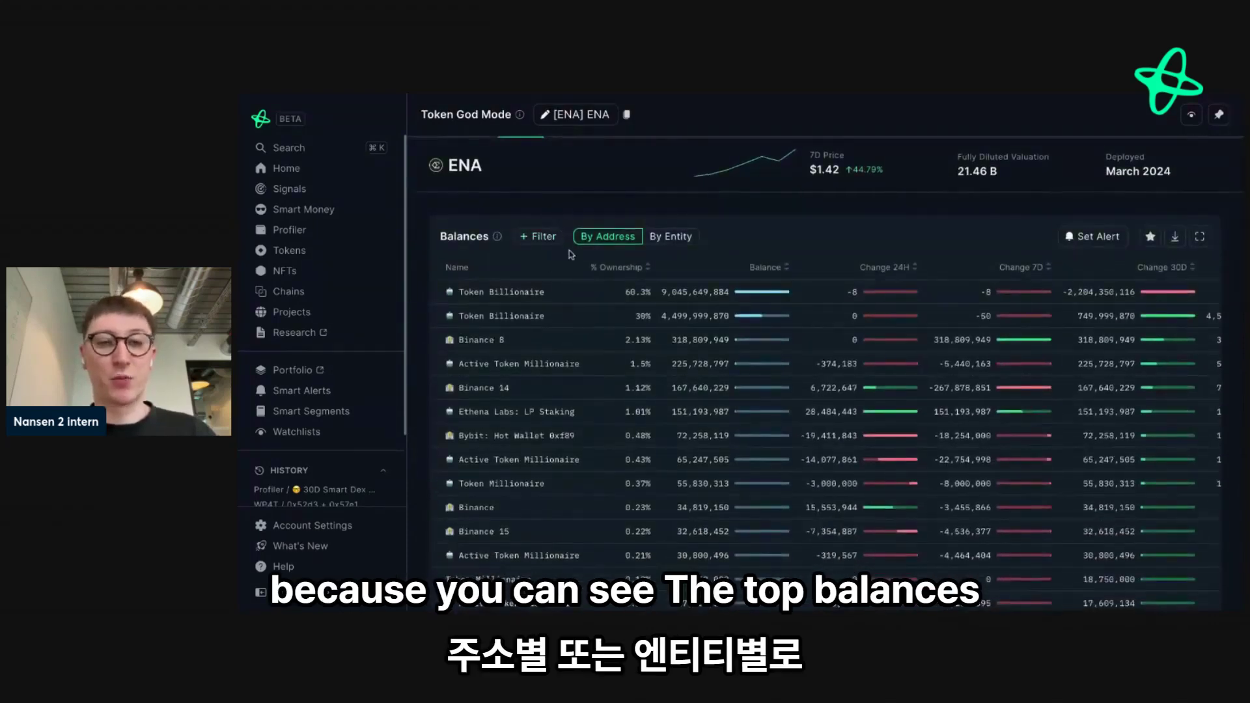
click(655, 239)
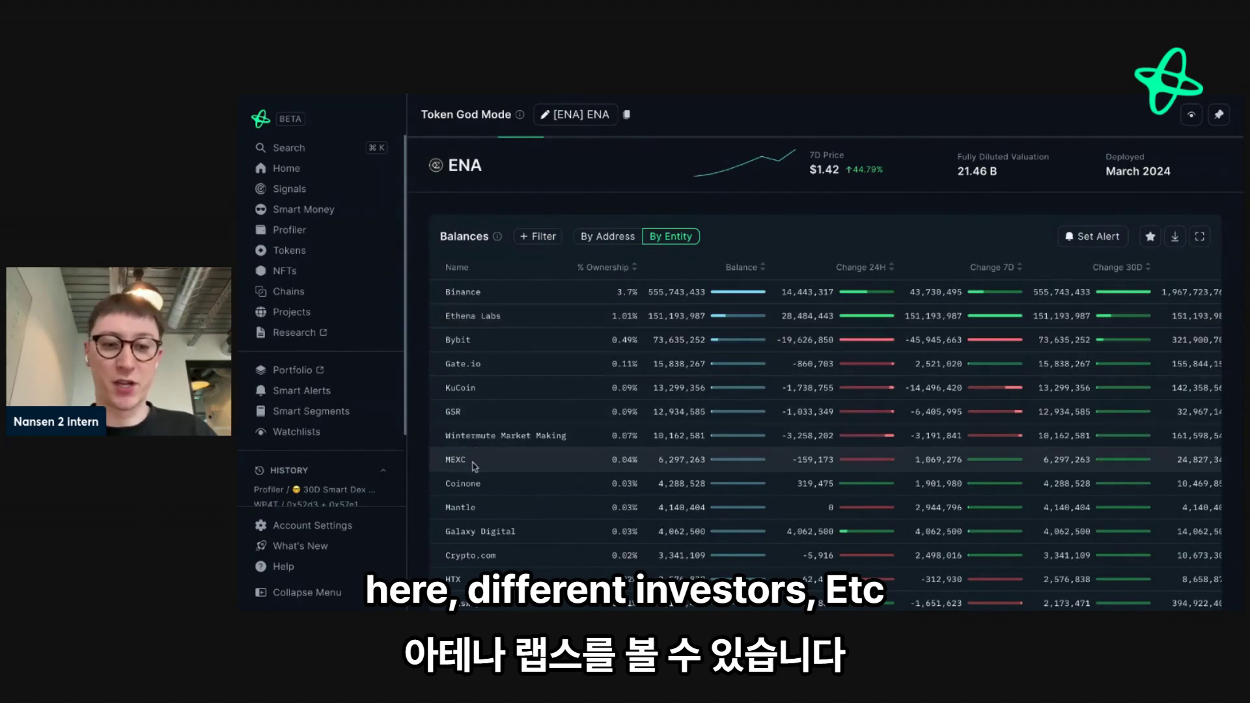
List the ENA balances by address again and sort the holders by ownership percentage
scroll(473, 467, down, 1)
click(602, 204)
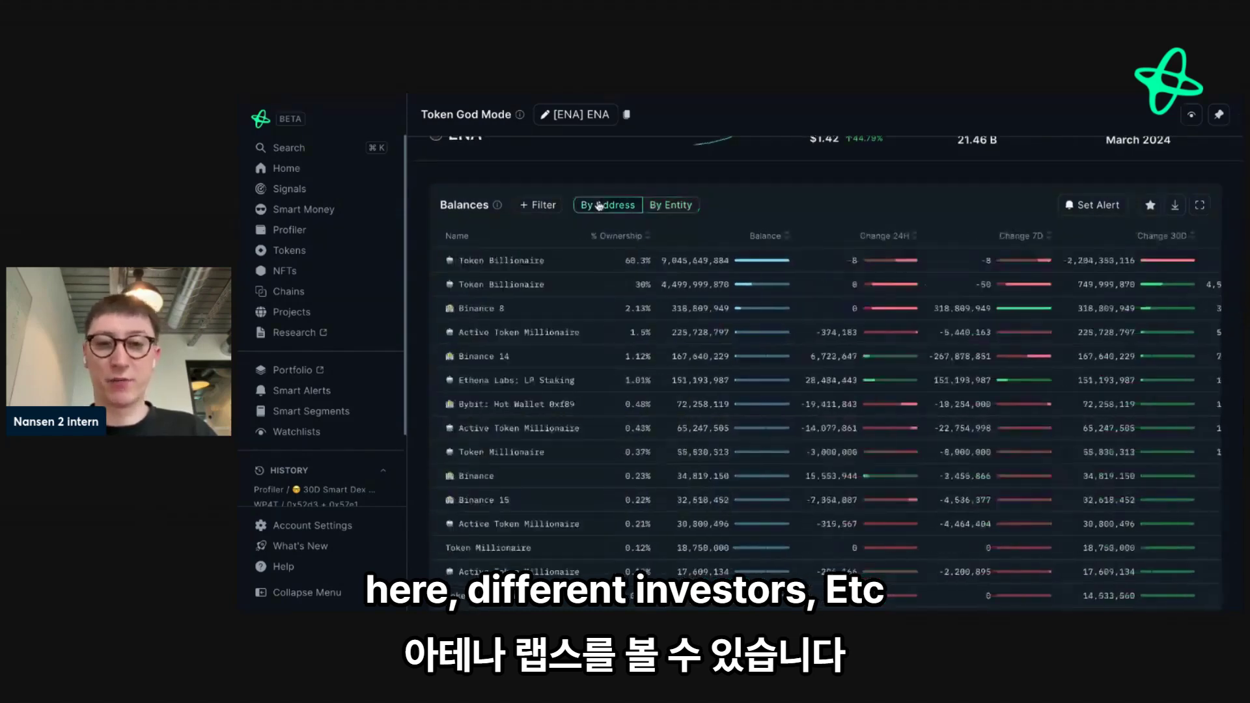
scroll(746, 160, down, 3)
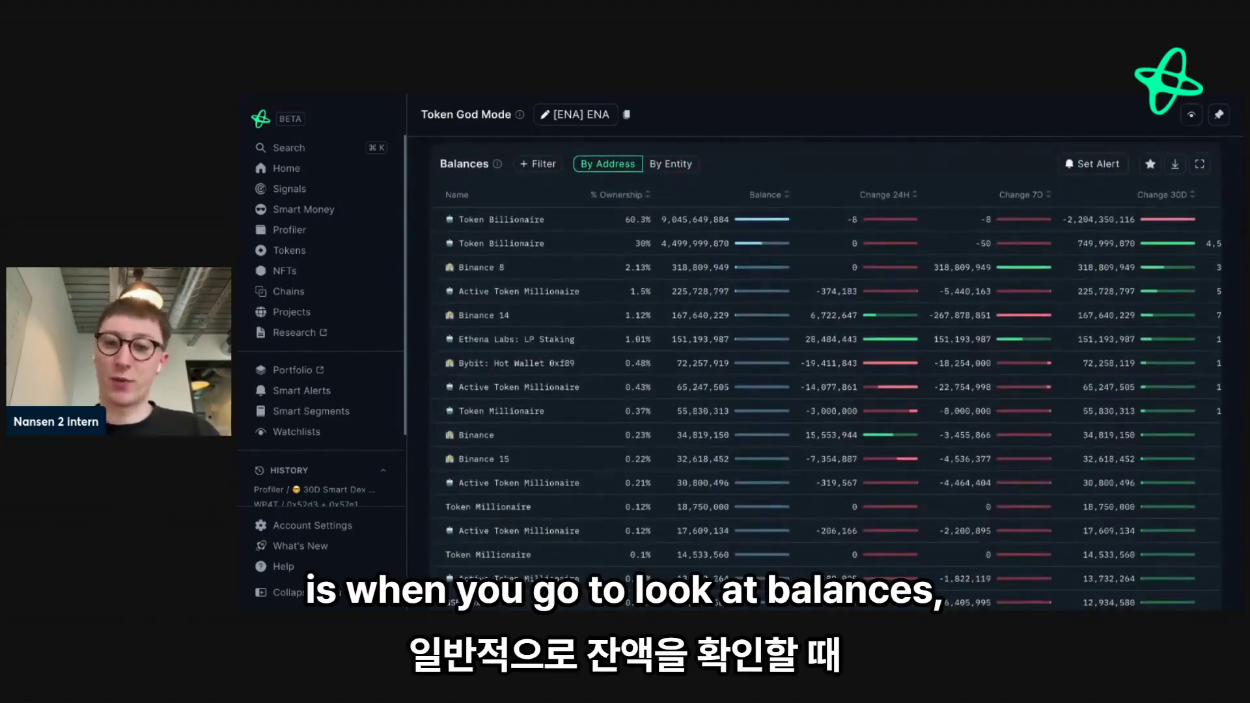
click(648, 199)
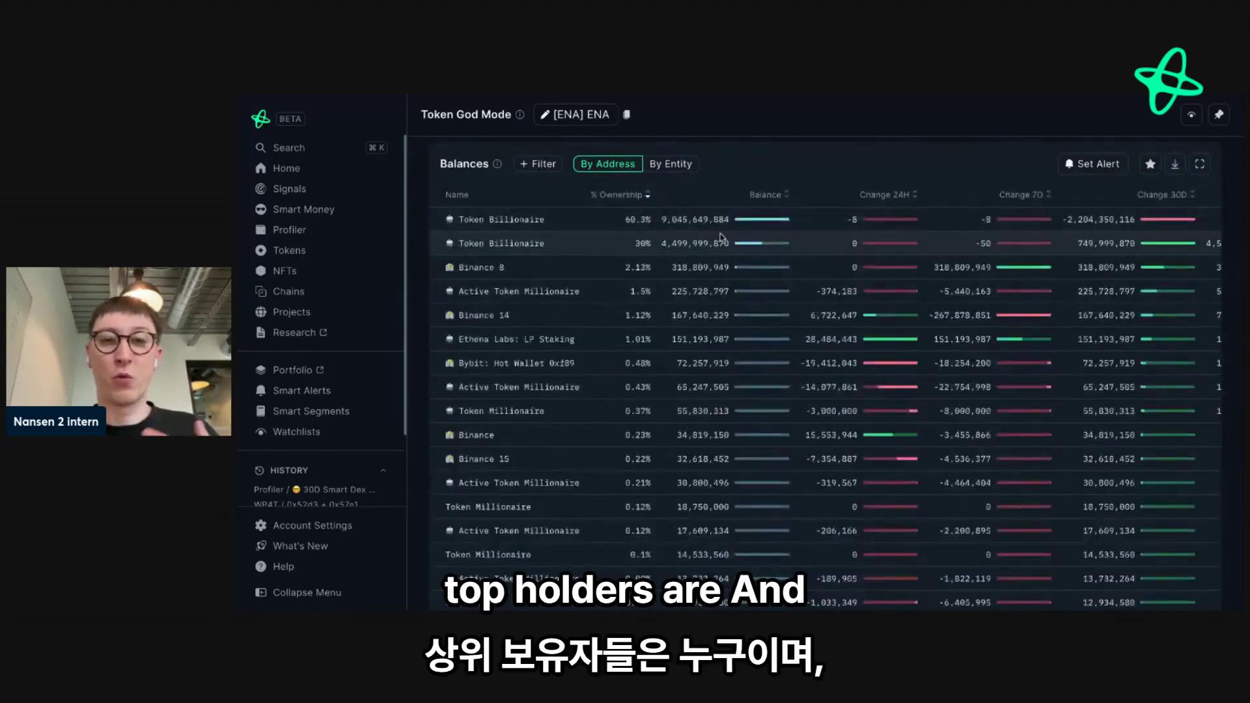
Examine the net worth and labels of the Active Token Millionaire and Ethena Labs: LP Staking addresses among the top holders
scroll(721, 236, down, 1)
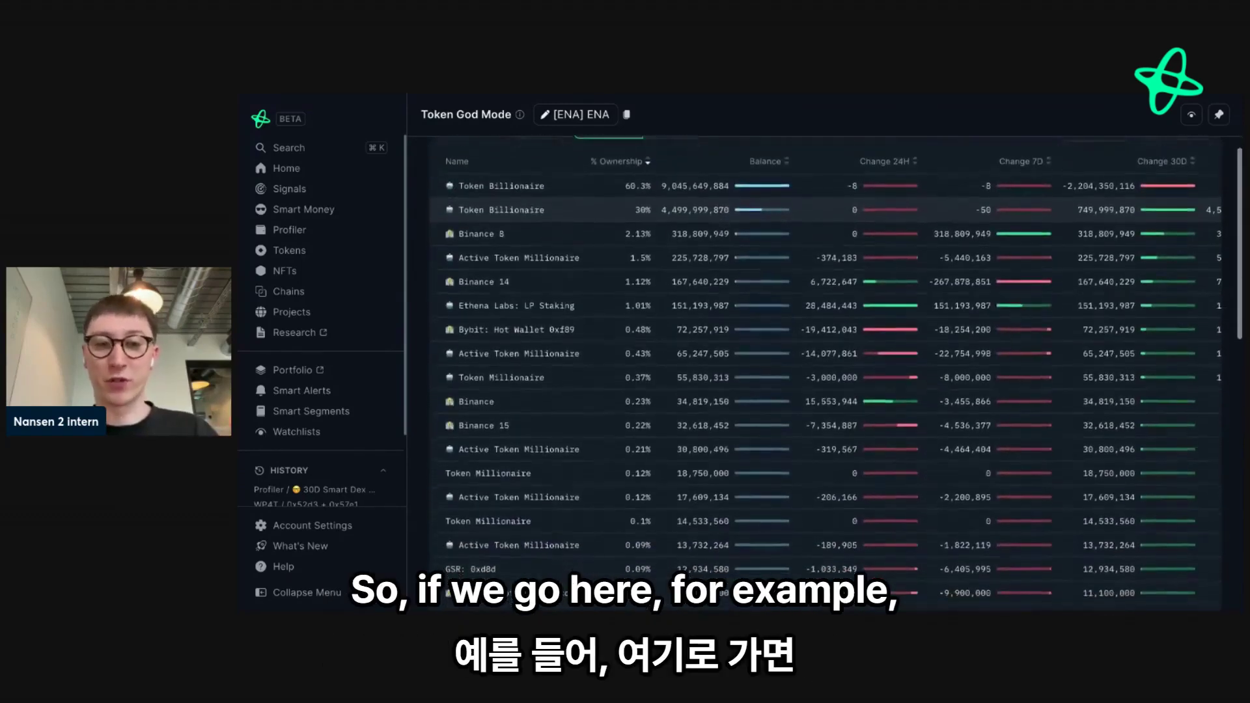
scroll(558, 256, down, 1)
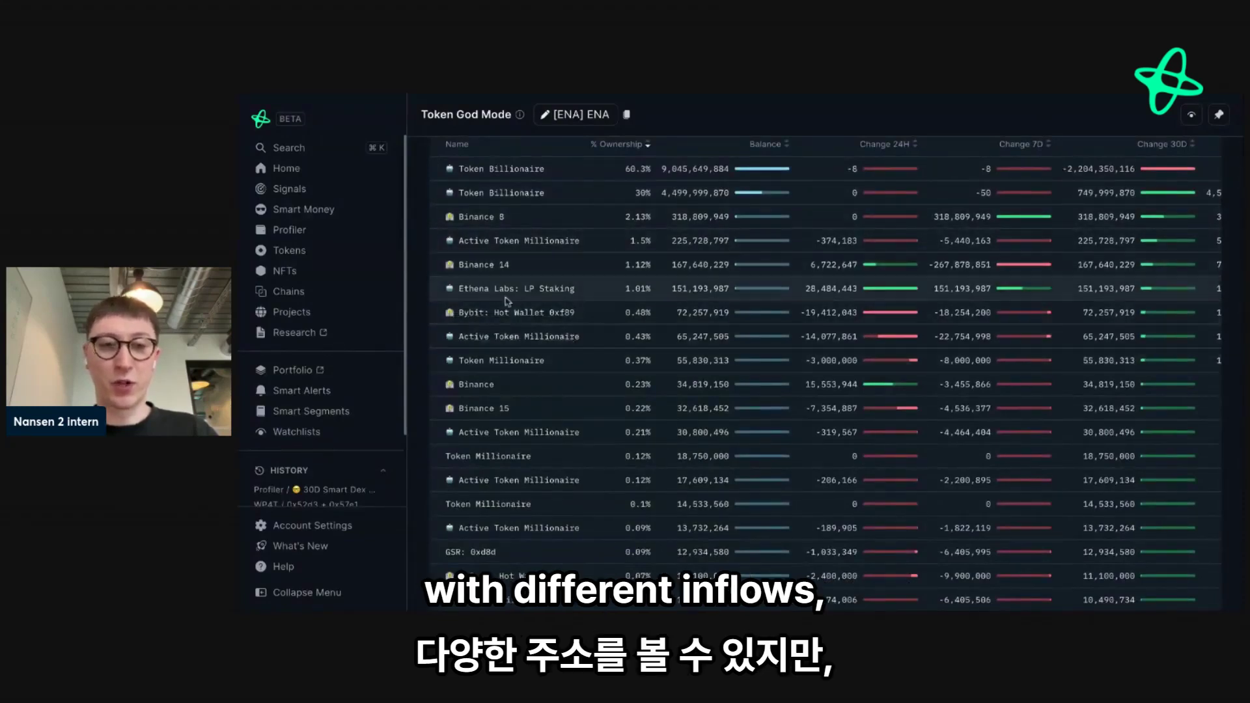
mouse_move(514, 250)
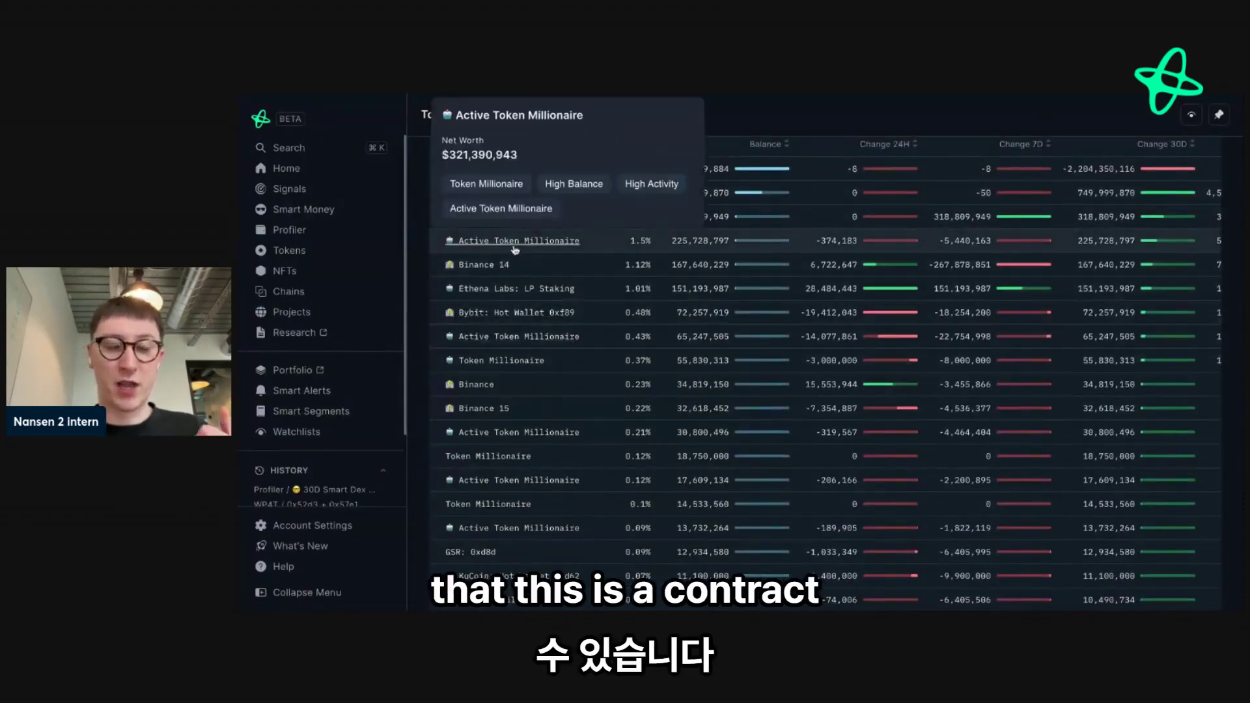
mouse_move(506, 291)
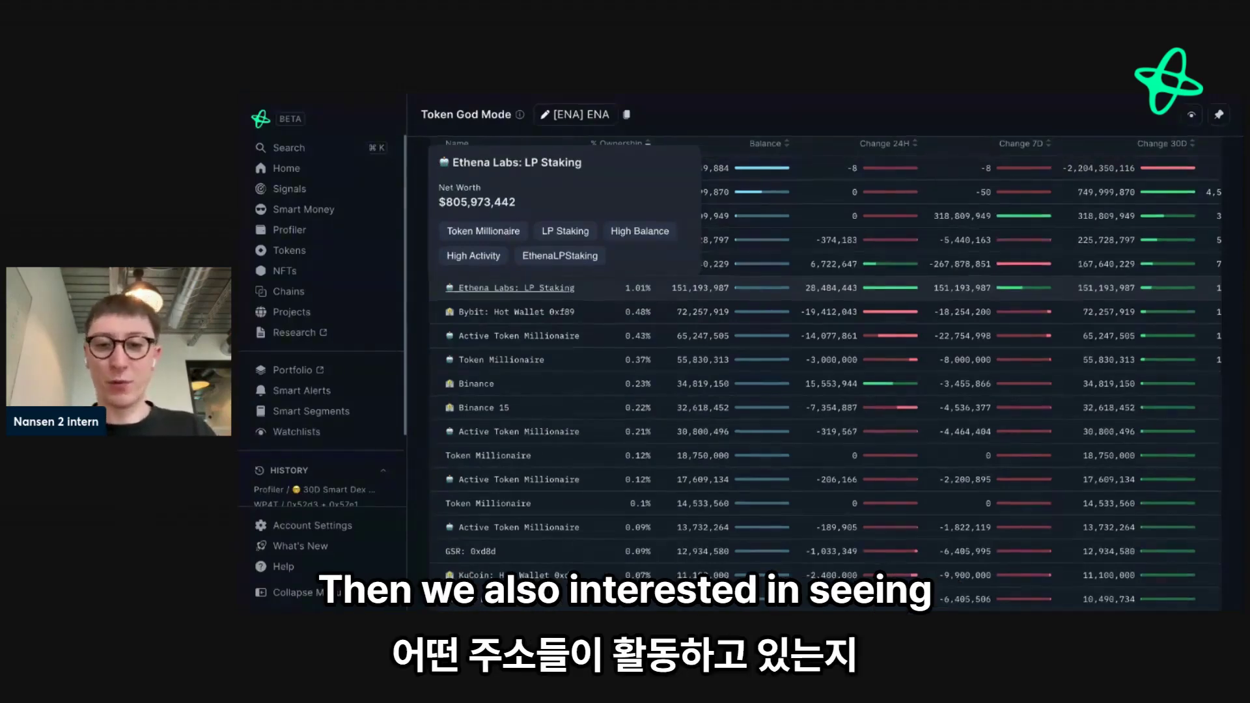
Find the GSR: 0xd8d address among the ENA holders and open it in Wallet Profiler for Token in a new tab
scroll(508, 291, down, 3)
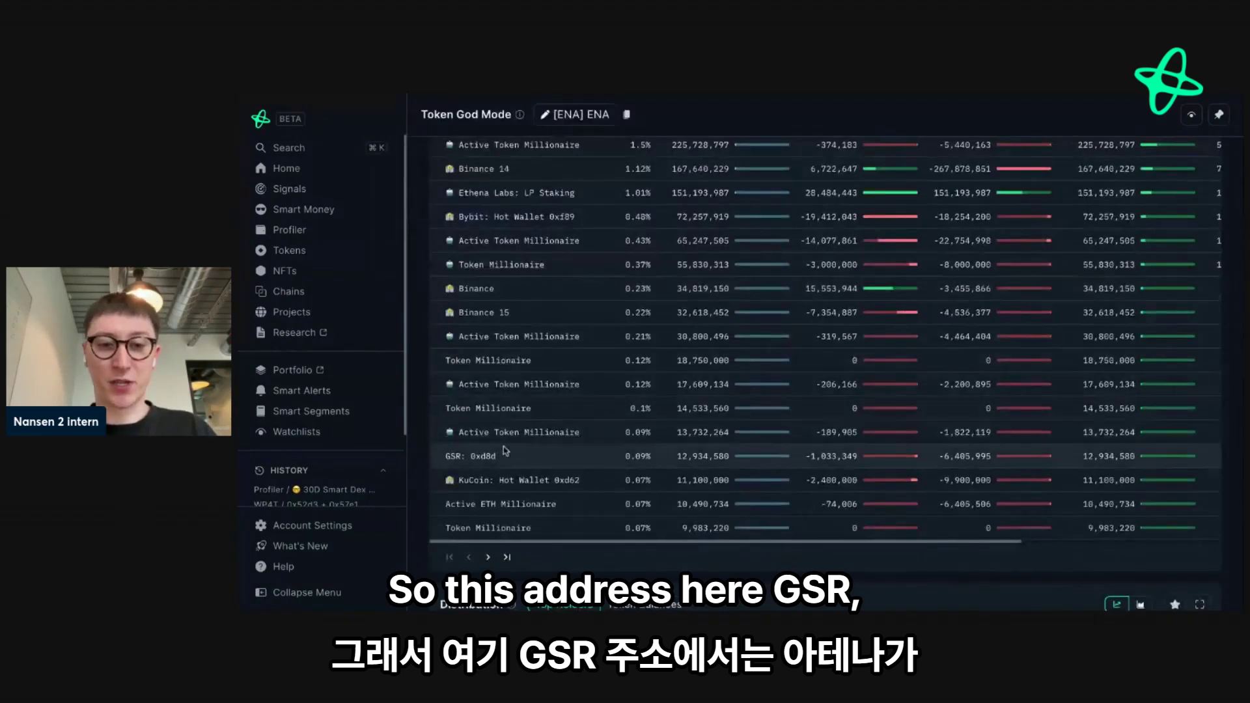
mouse_move(477, 460)
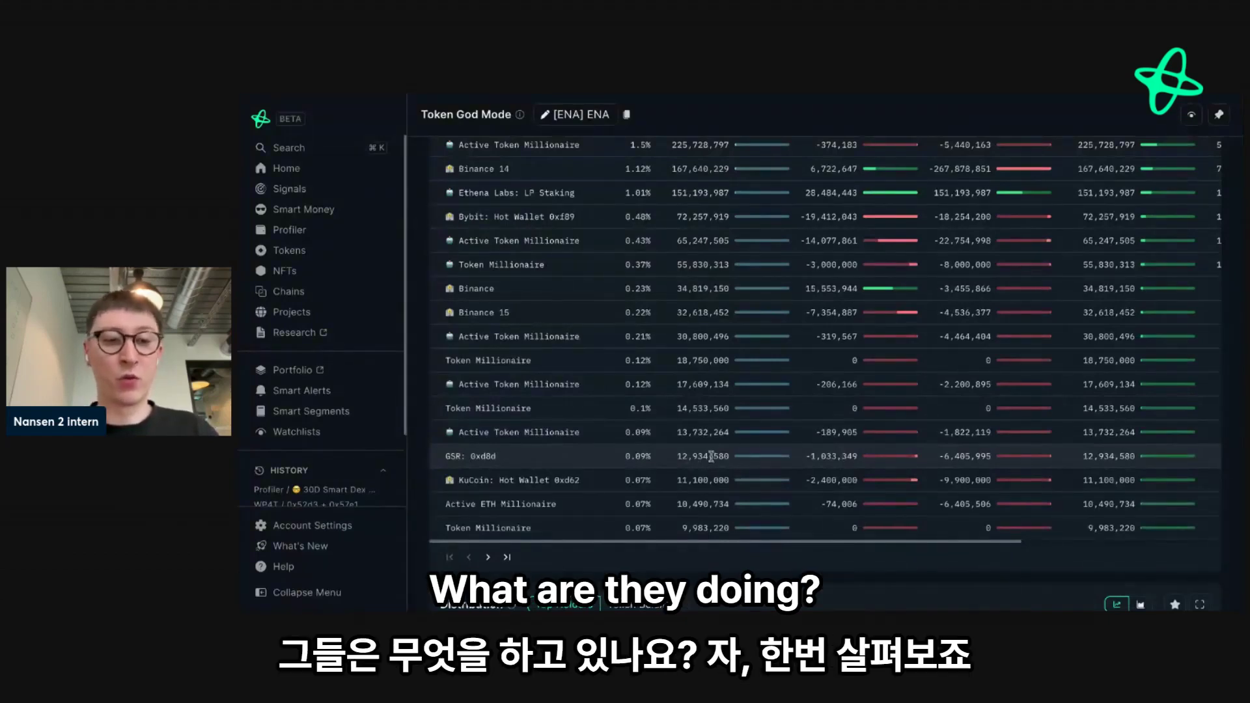
right_click(478, 457)
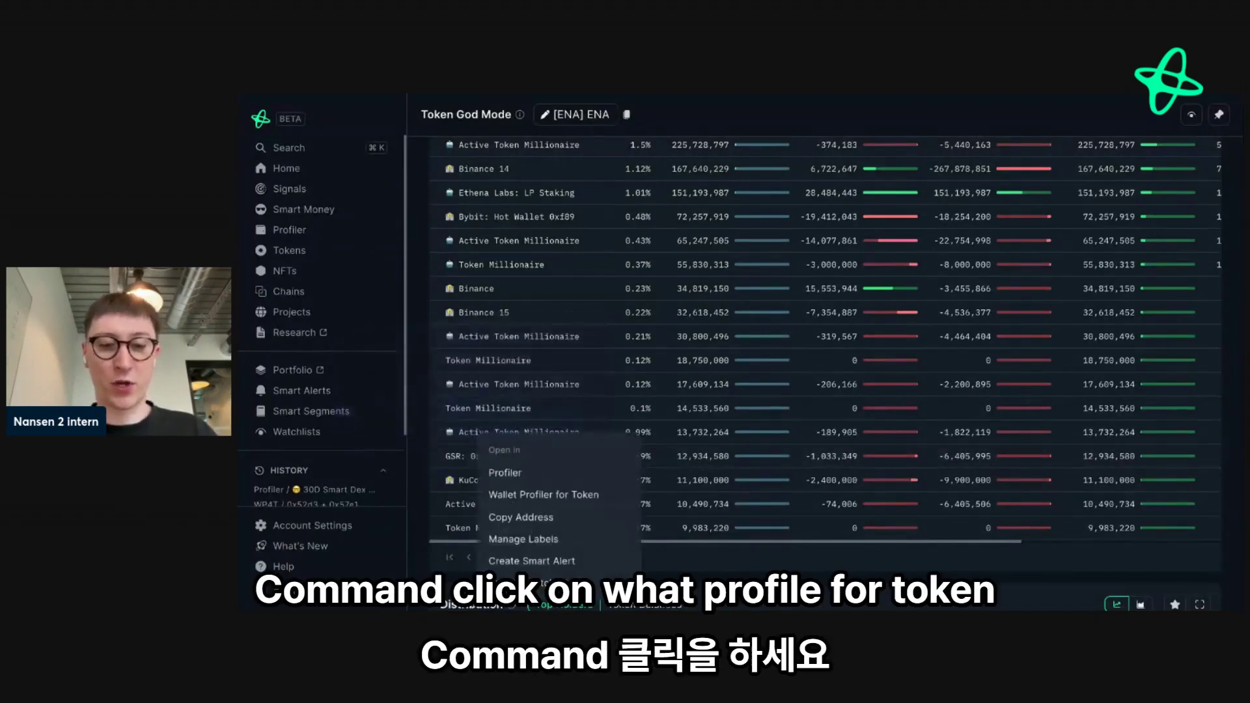
super+click(516, 496)
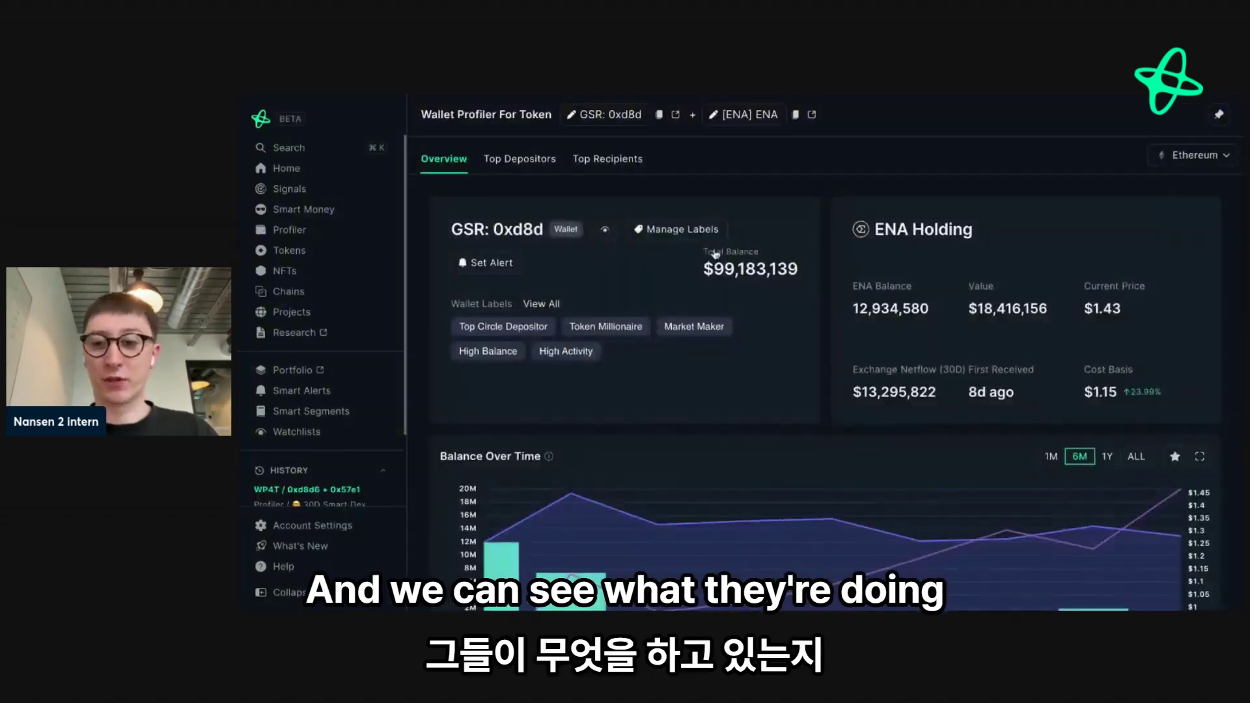
Examine the GSR wallet's ENA balance over time, its volume in and out, and its cost basis
scroll(715, 253, down, 3)
mouse_move(526, 420)
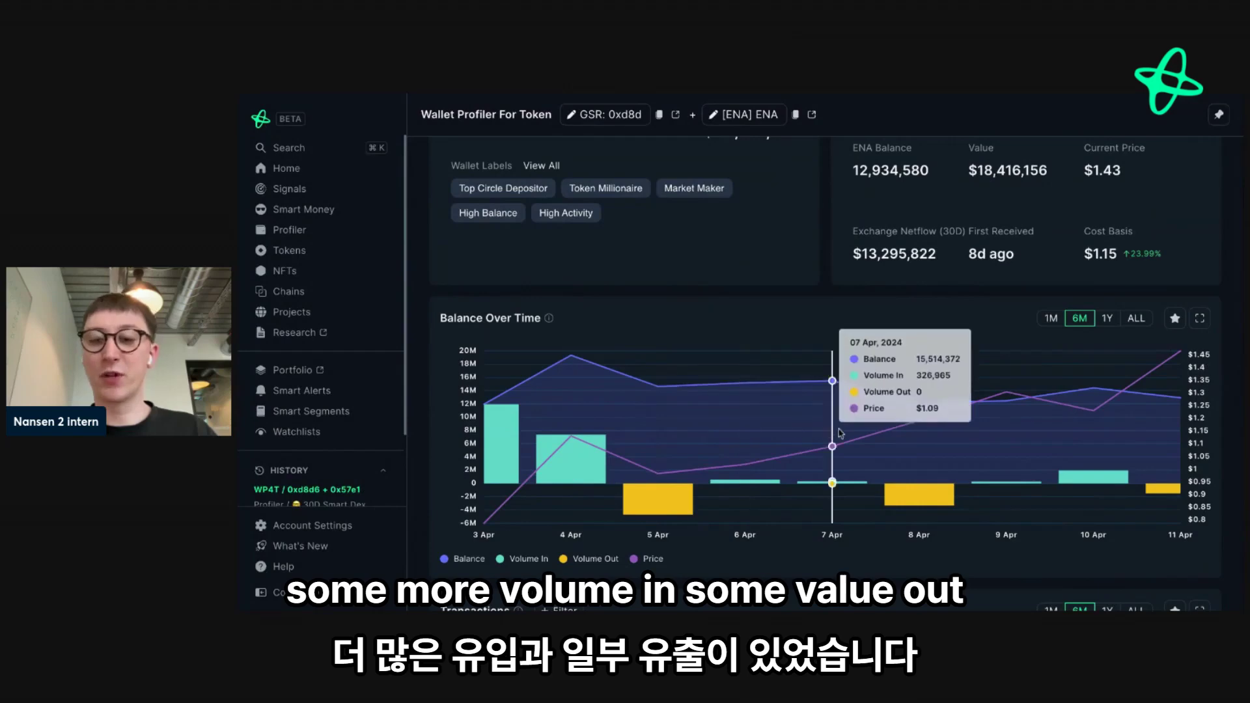
scroll(1123, 256, down, 1)
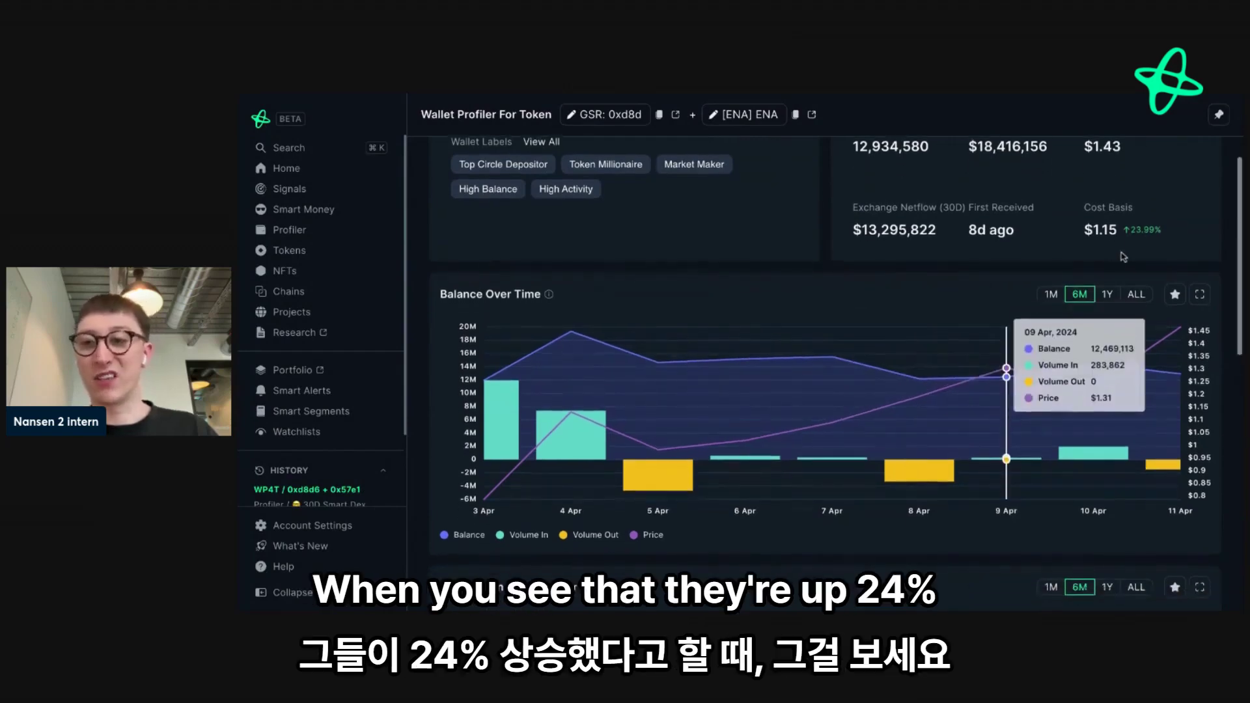
Review the GSR wallet's ENA transactions for transfers to and from exchanges and compare them with its balance history
scroll(970, 291, down, 5)
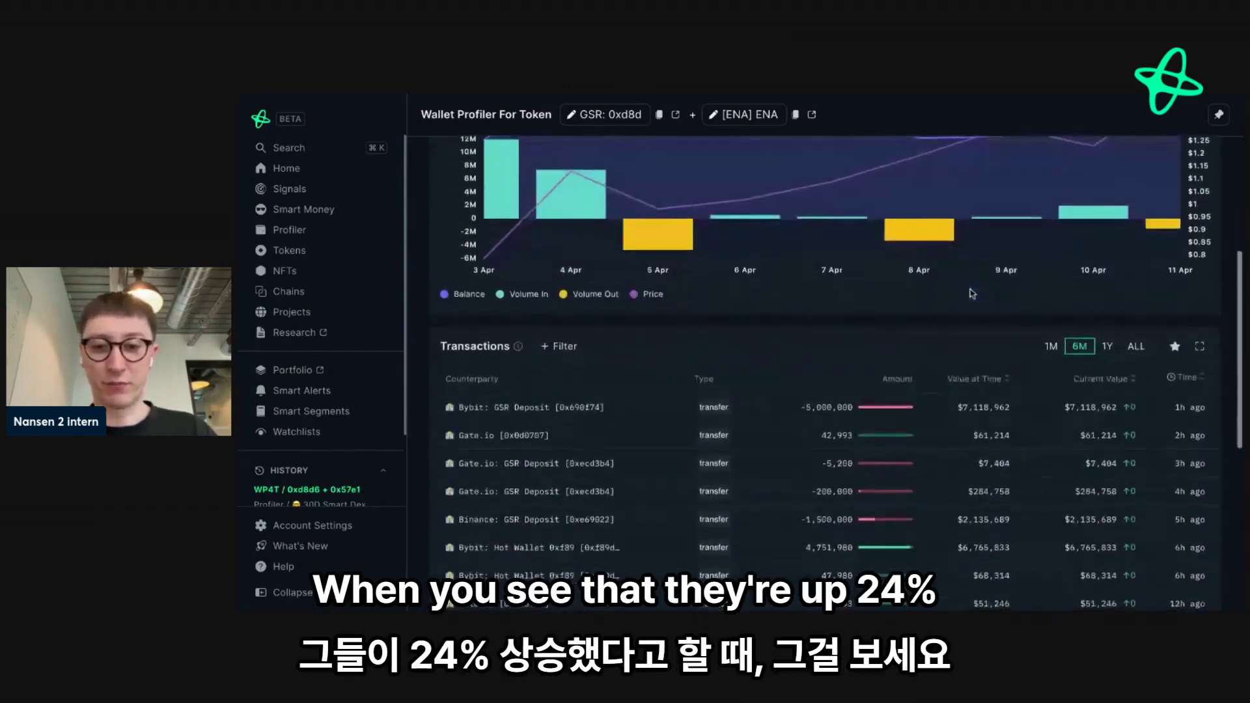
scroll(972, 294, down, 6)
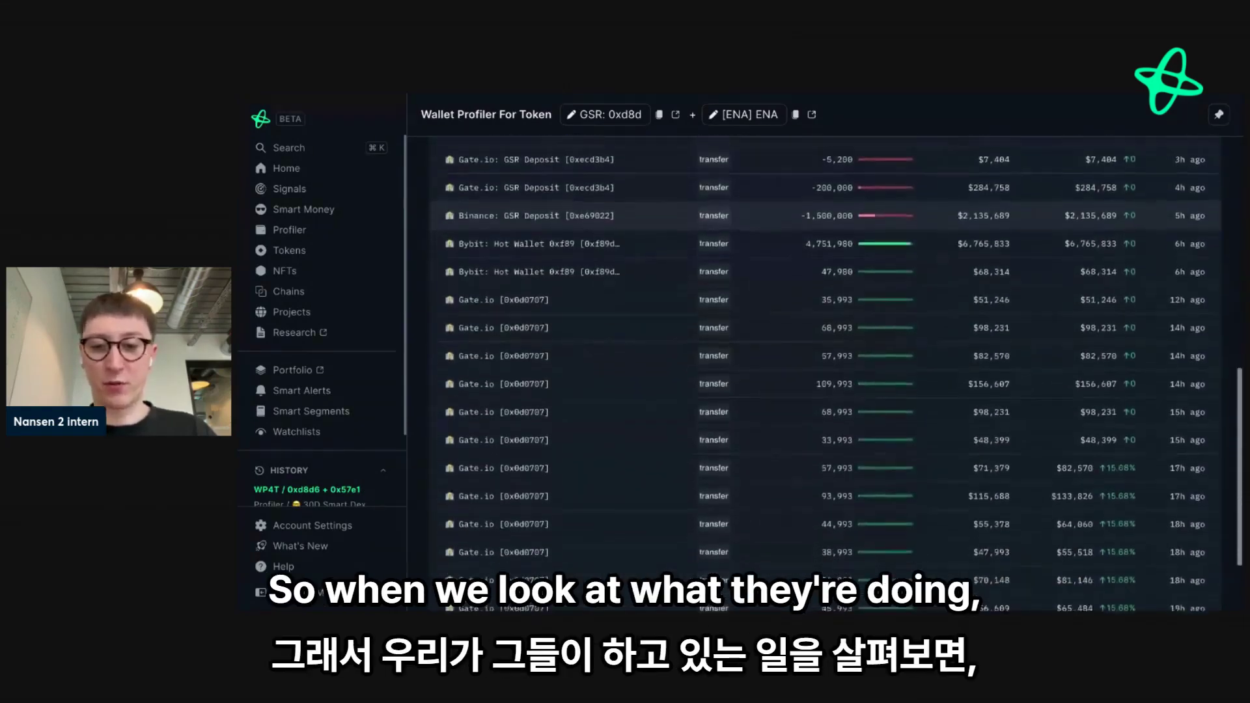
scroll(817, 447, down, 3)
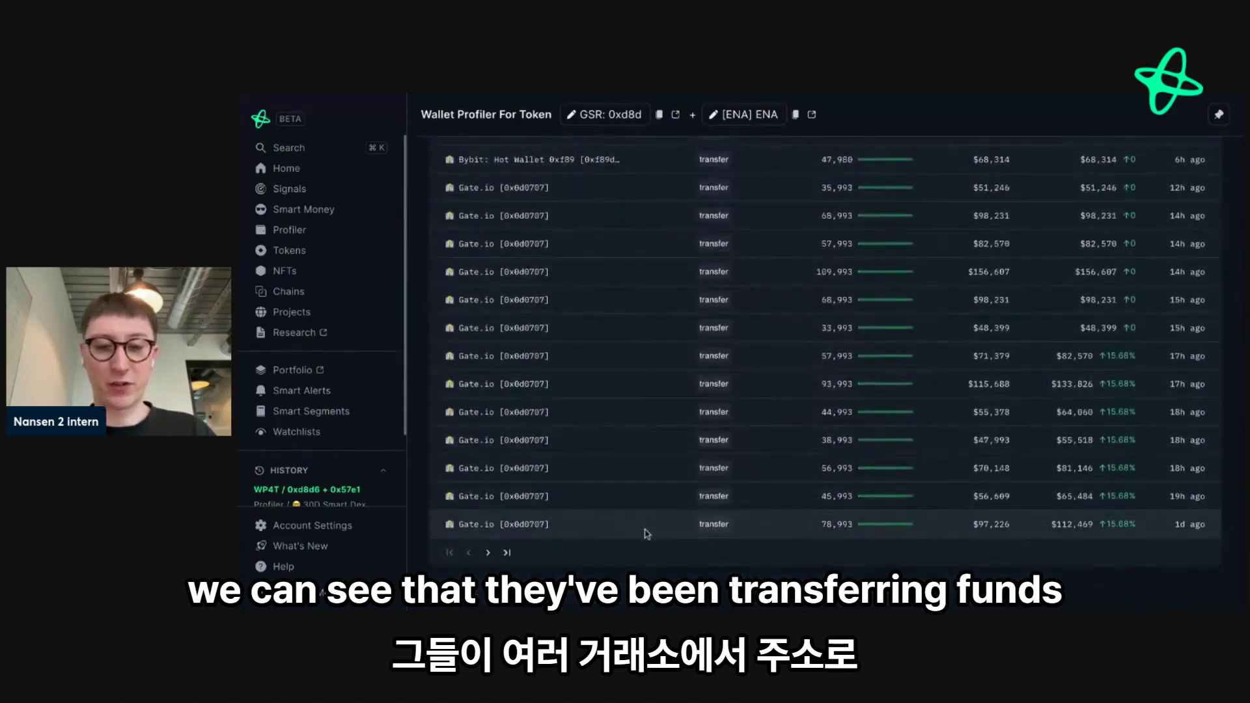
scroll(607, 445, up, 4)
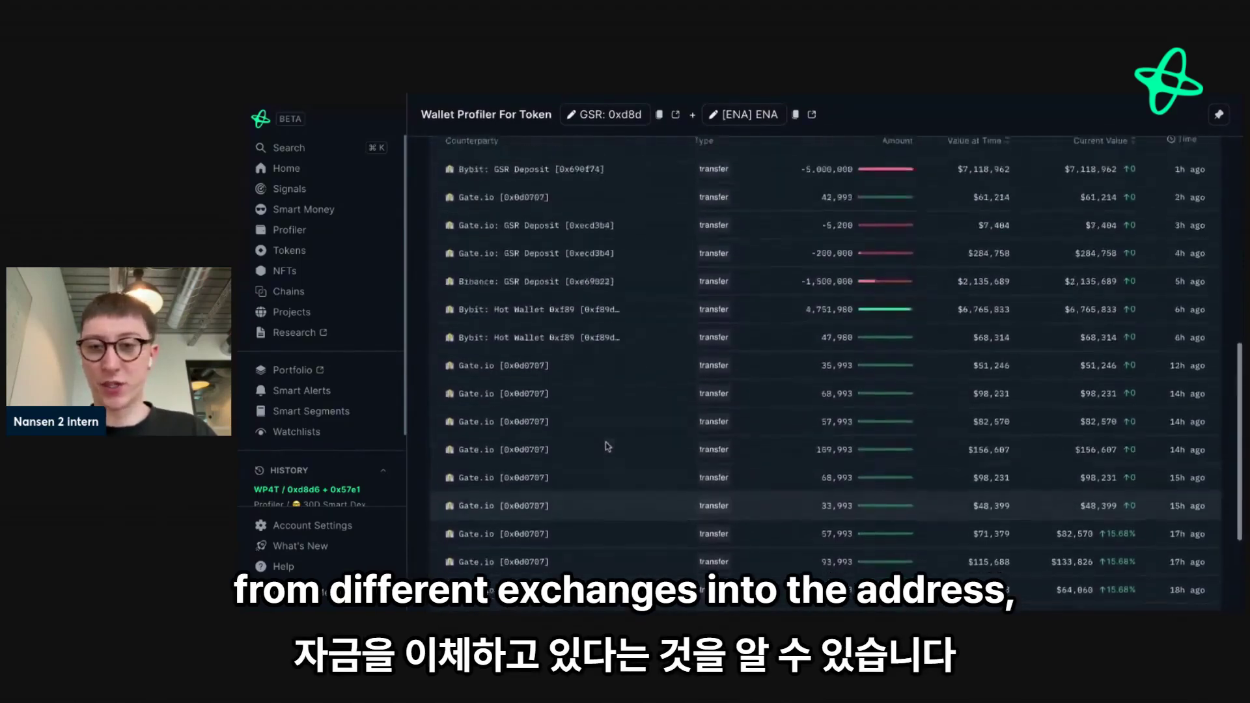
scroll(605, 446, up, 1)
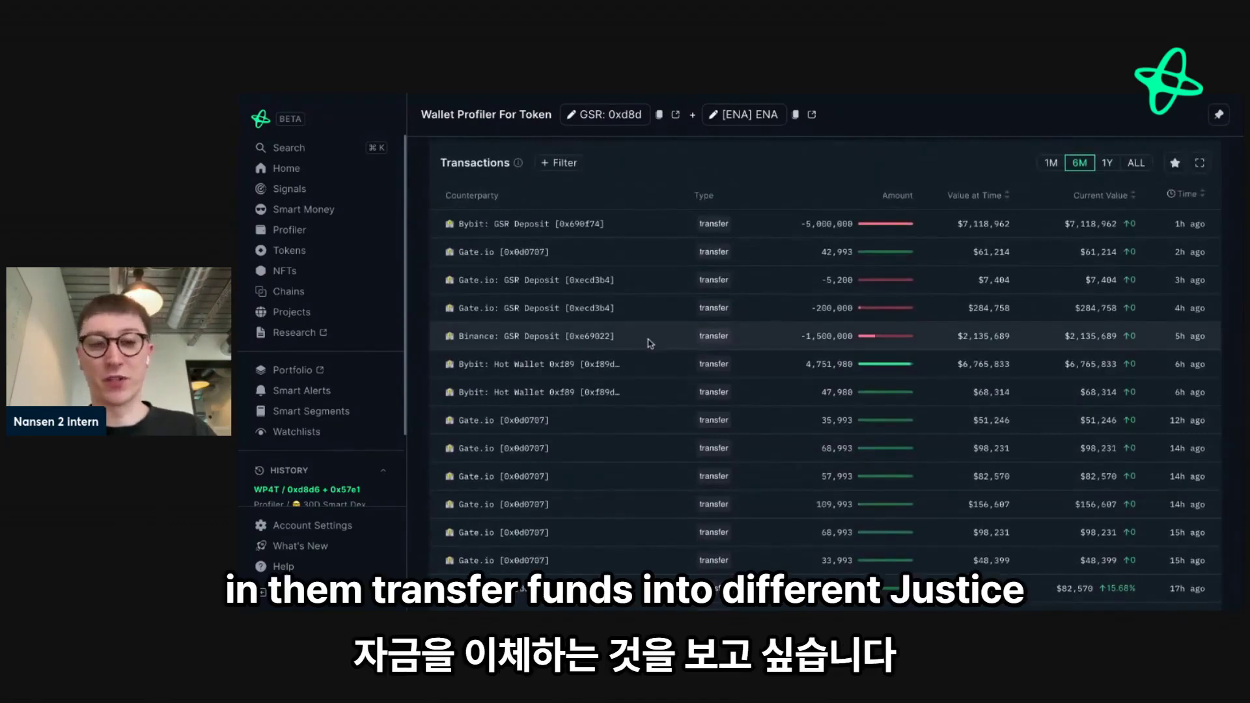
scroll(606, 446, up, 1)
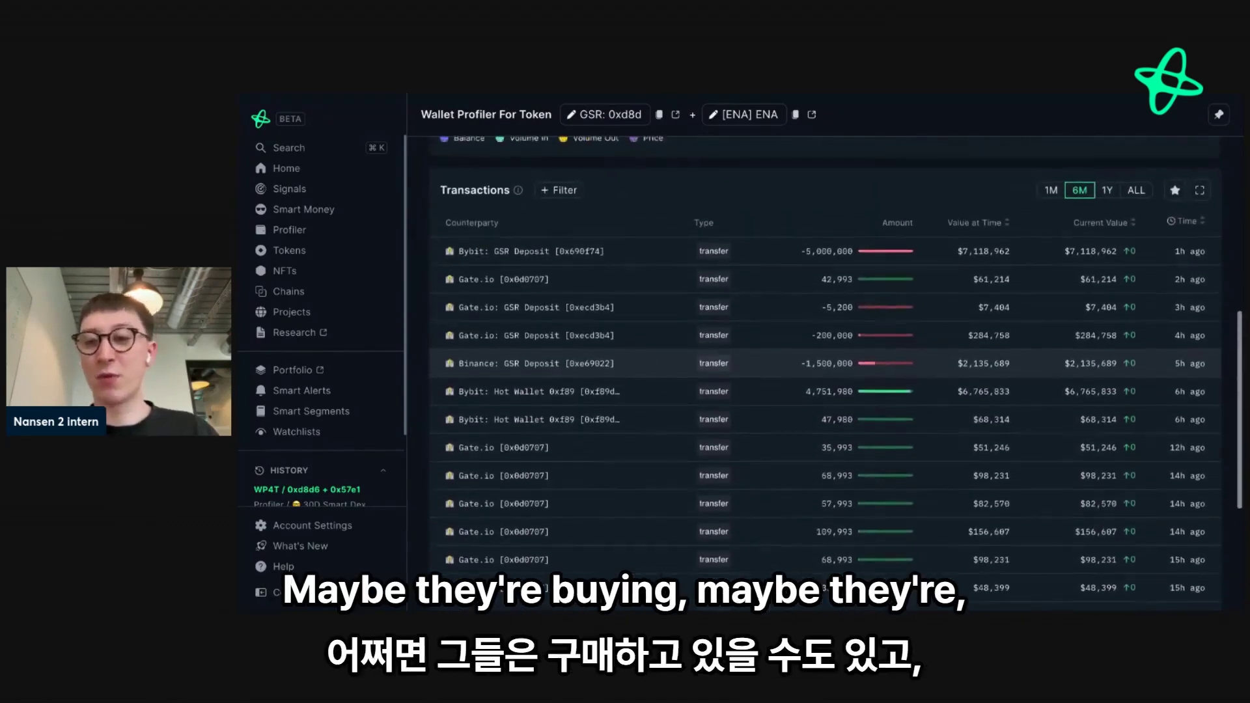
scroll(759, 365, up, 3)
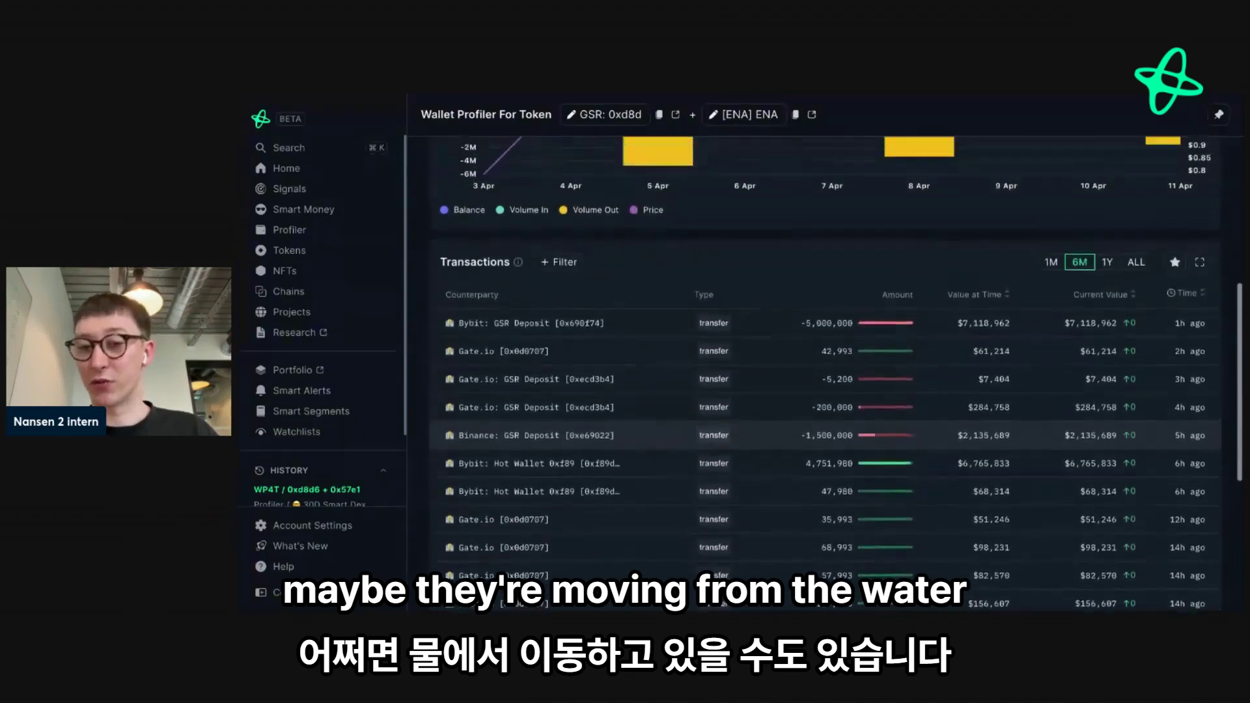
scroll(651, 437, up, 1)
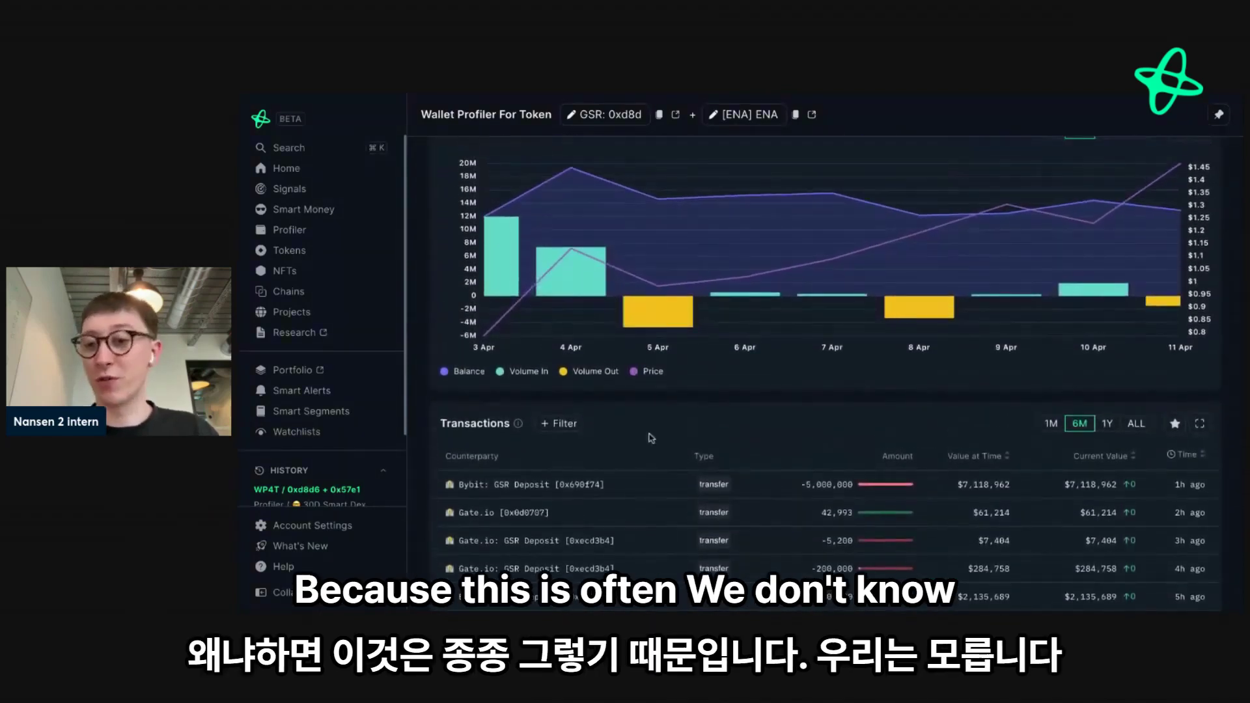
scroll(651, 437, up, 2)
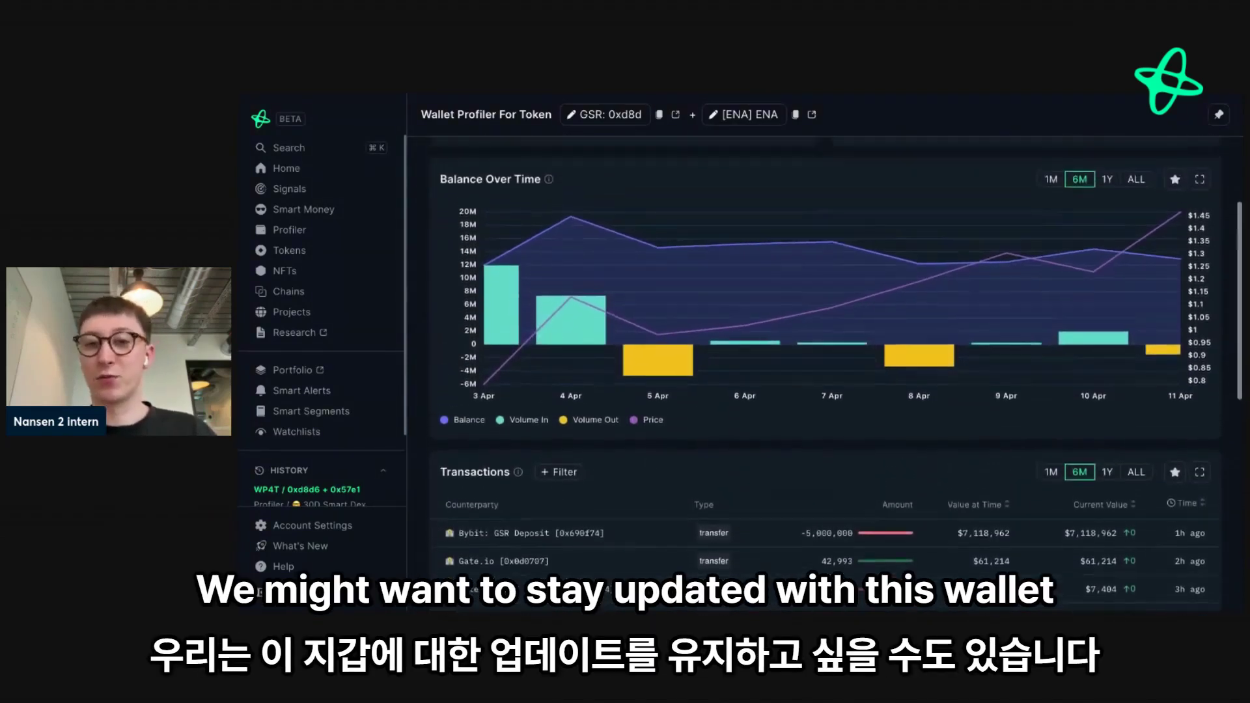
scroll(670, 377, up, 5)
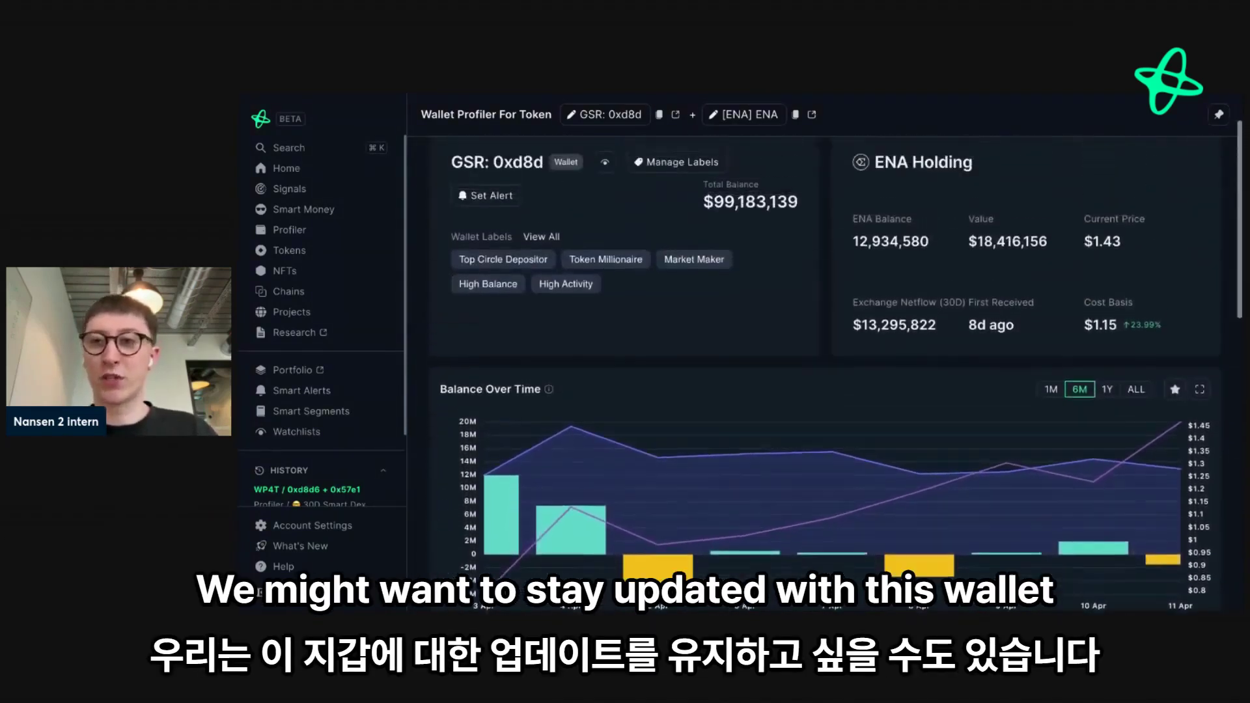
scroll(671, 377, up, 1)
Return to ENA's balances in Token God Mode and examine the second page of holder addresses
key(ctrl+Tab)
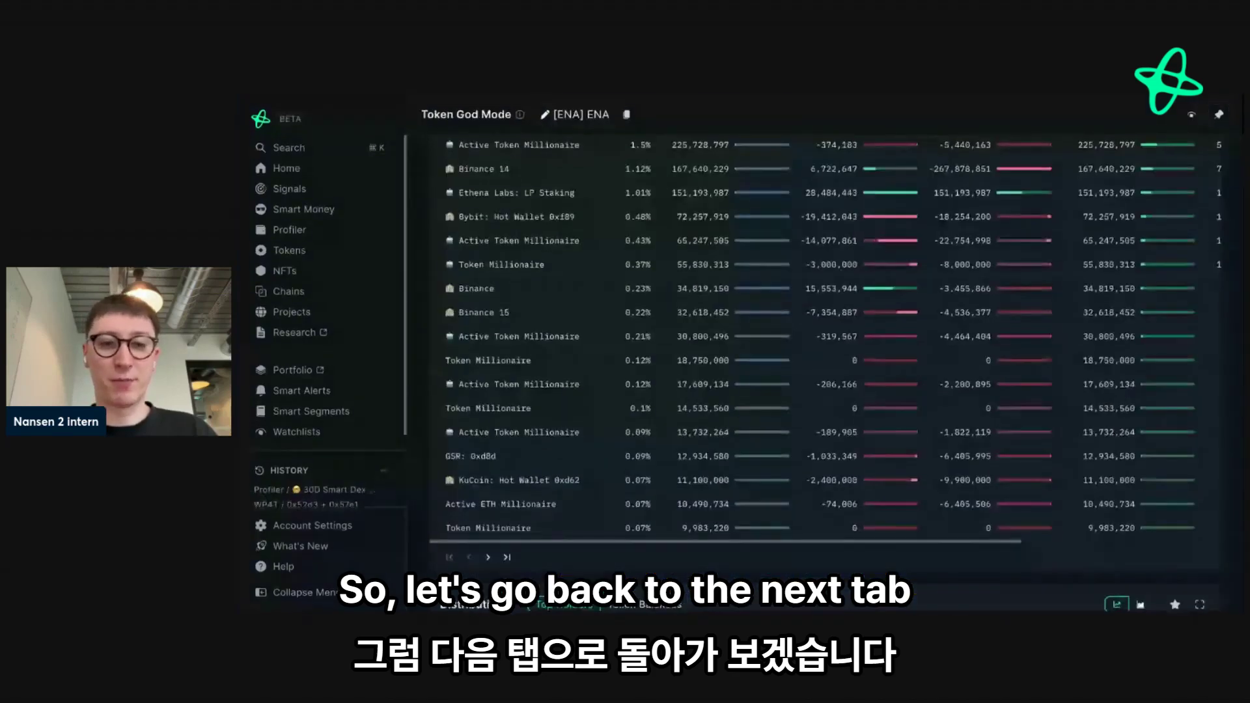
click(488, 558)
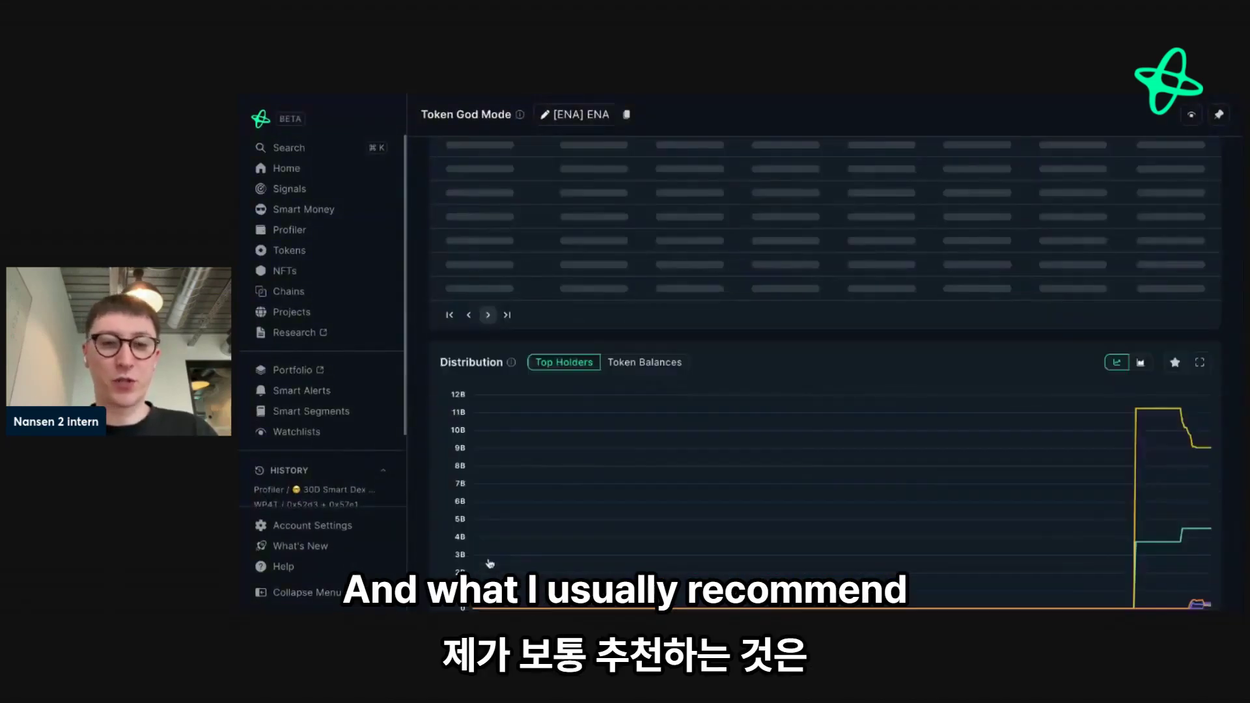
scroll(589, 362, up, 3)
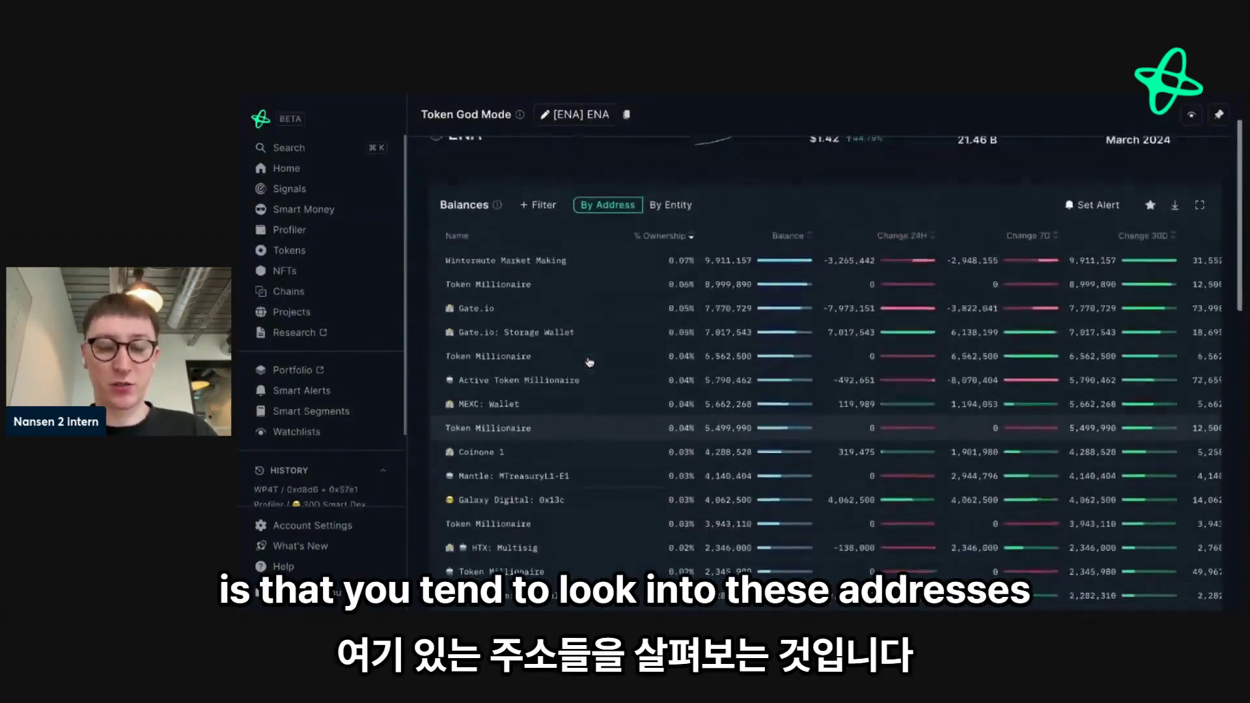
scroll(584, 354, down, 1)
scroll(585, 354, down, 2)
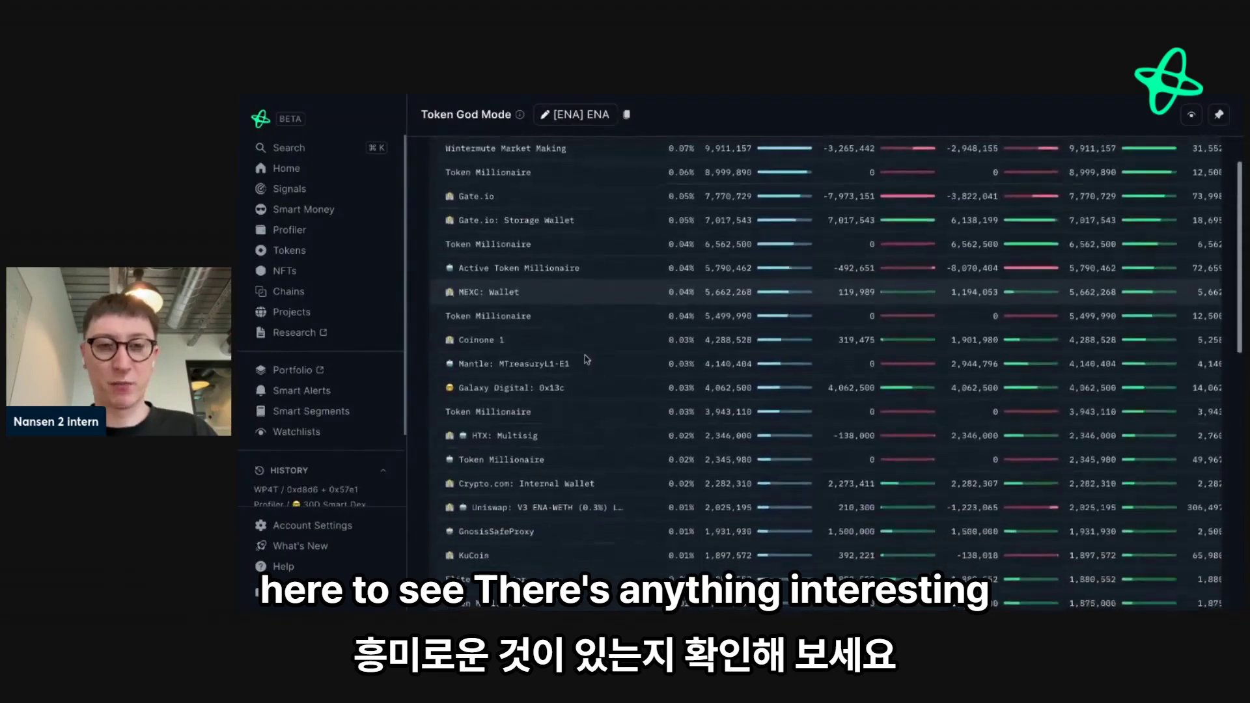
scroll(584, 354, up, 3)
Try filtering ENA's balances by the custom label "ena", and remove that filter
click(538, 206)
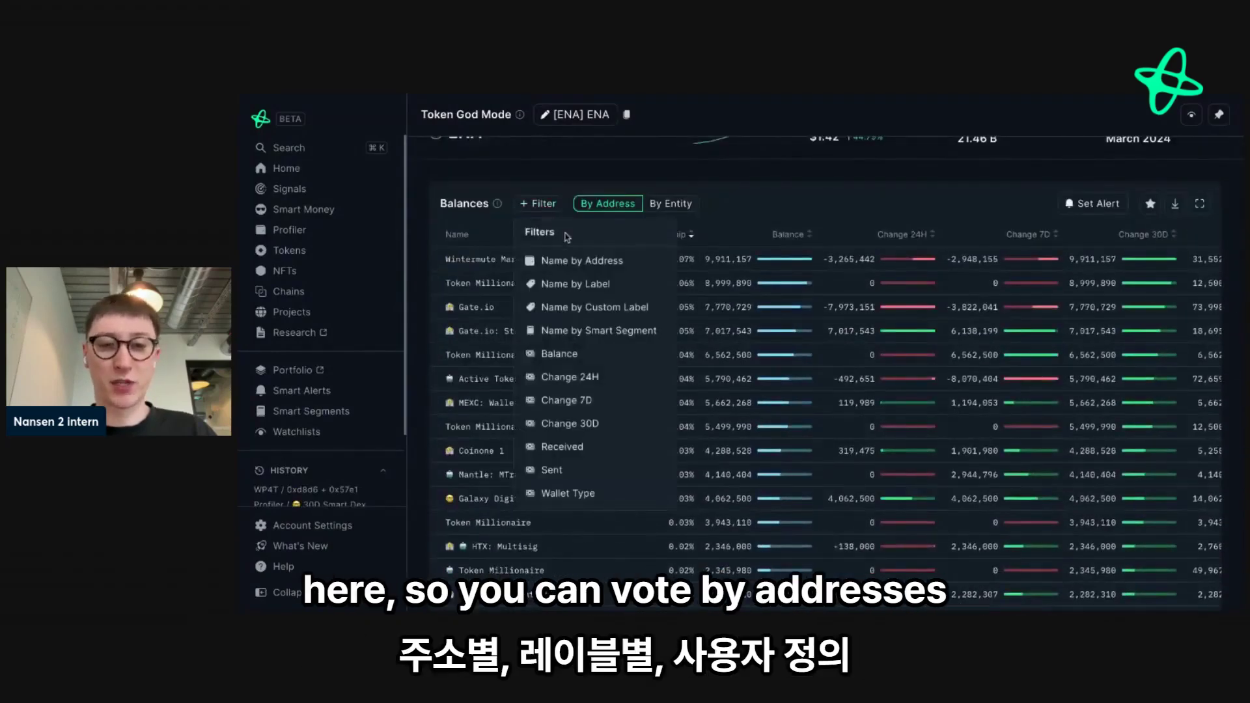
click(613, 310)
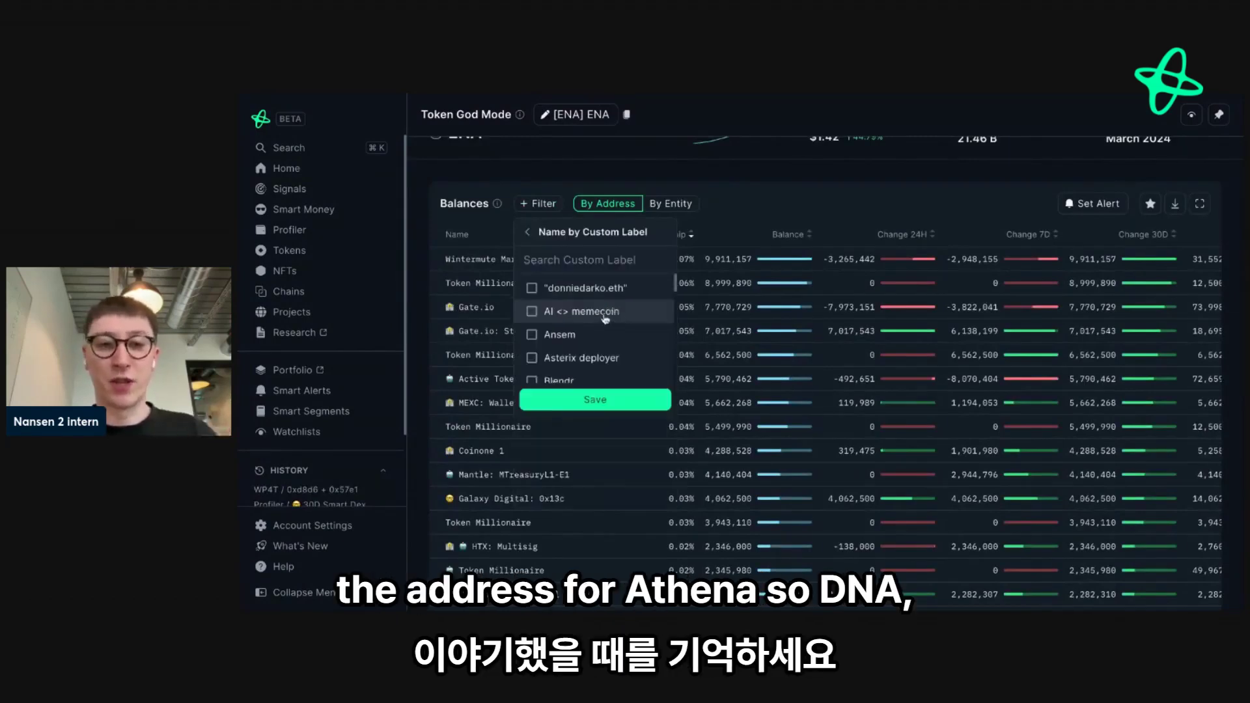
click(592, 262)
text(ena)
click(602, 290)
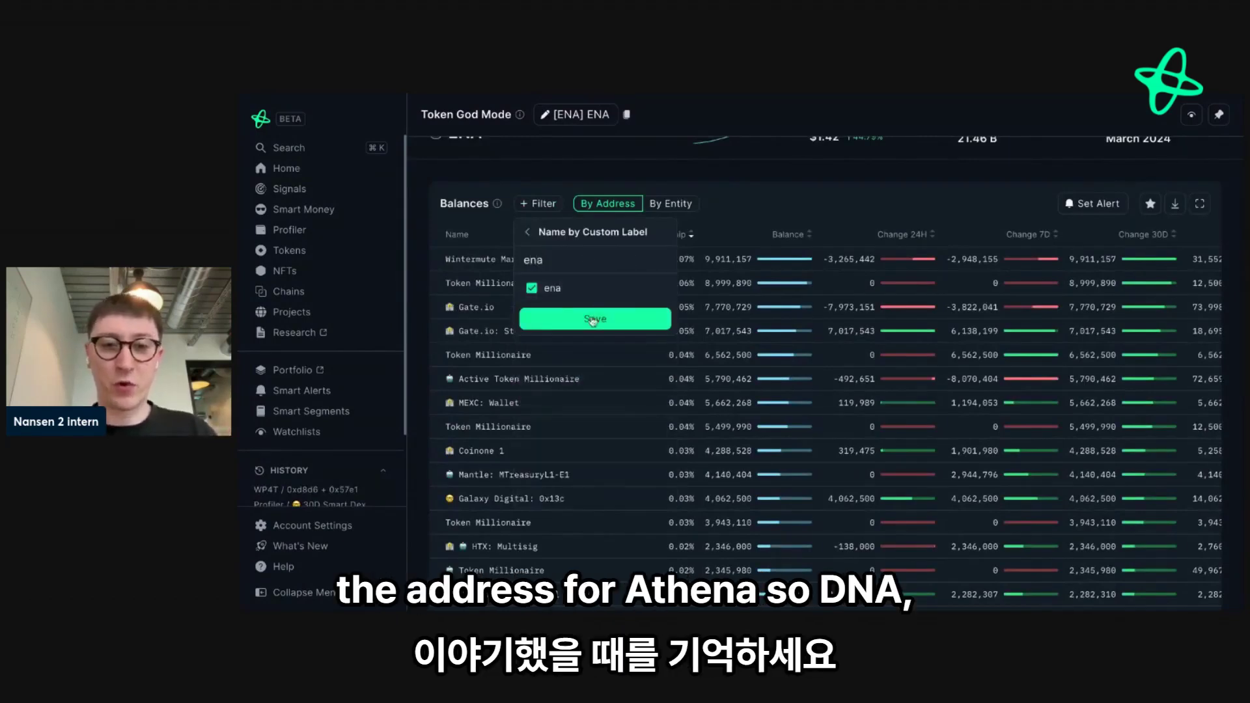
click(593, 319)
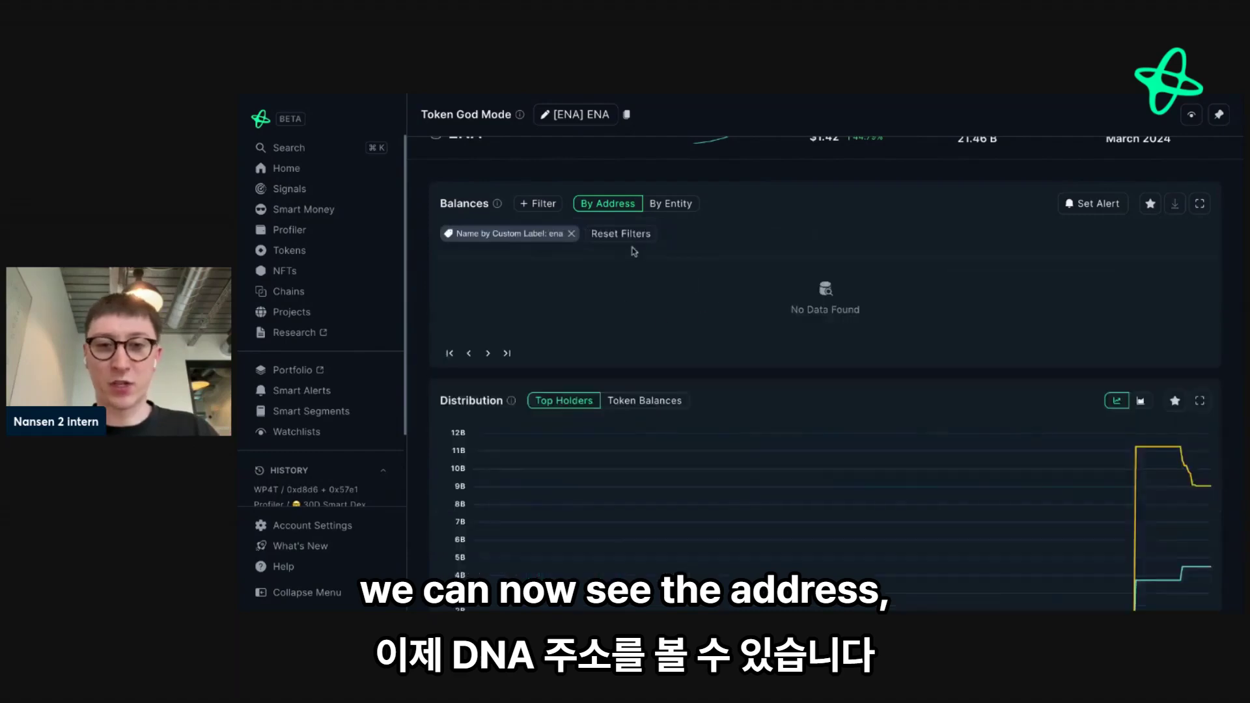
click(571, 235)
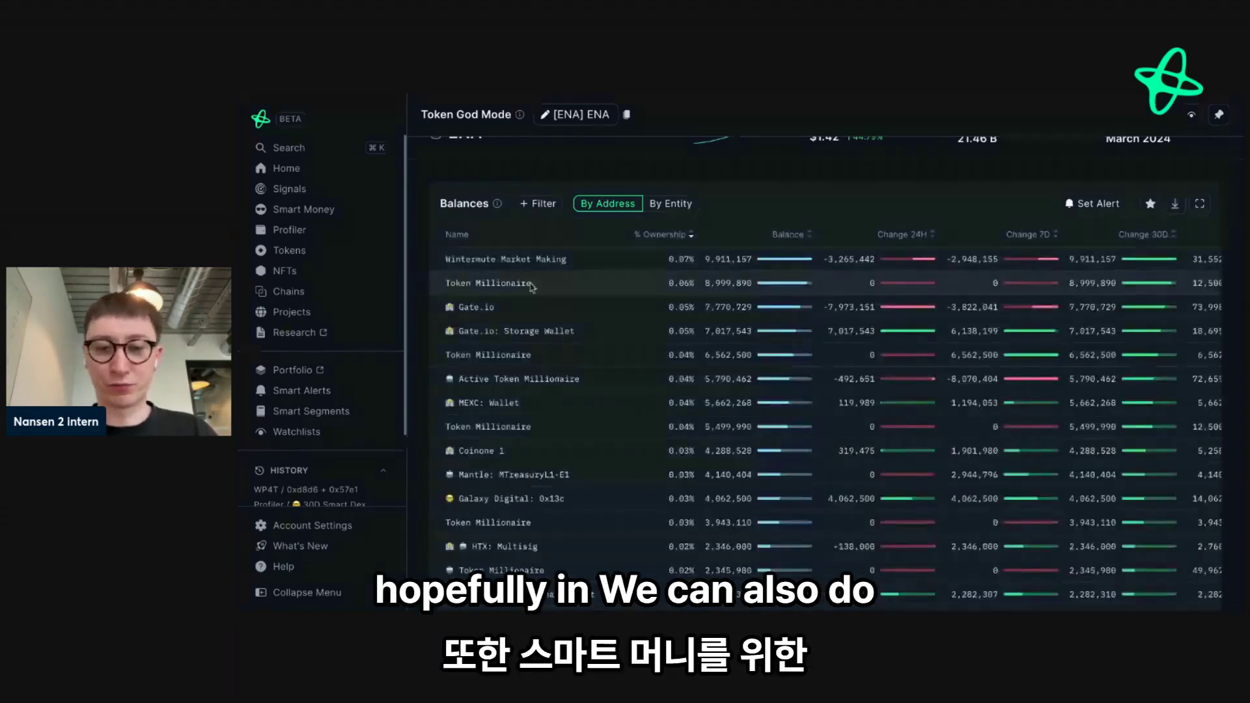
Filter ENA's balances by the 🤓 smart money label and examine the matching holders' balances and changes
scroll(568, 375, down, 2)
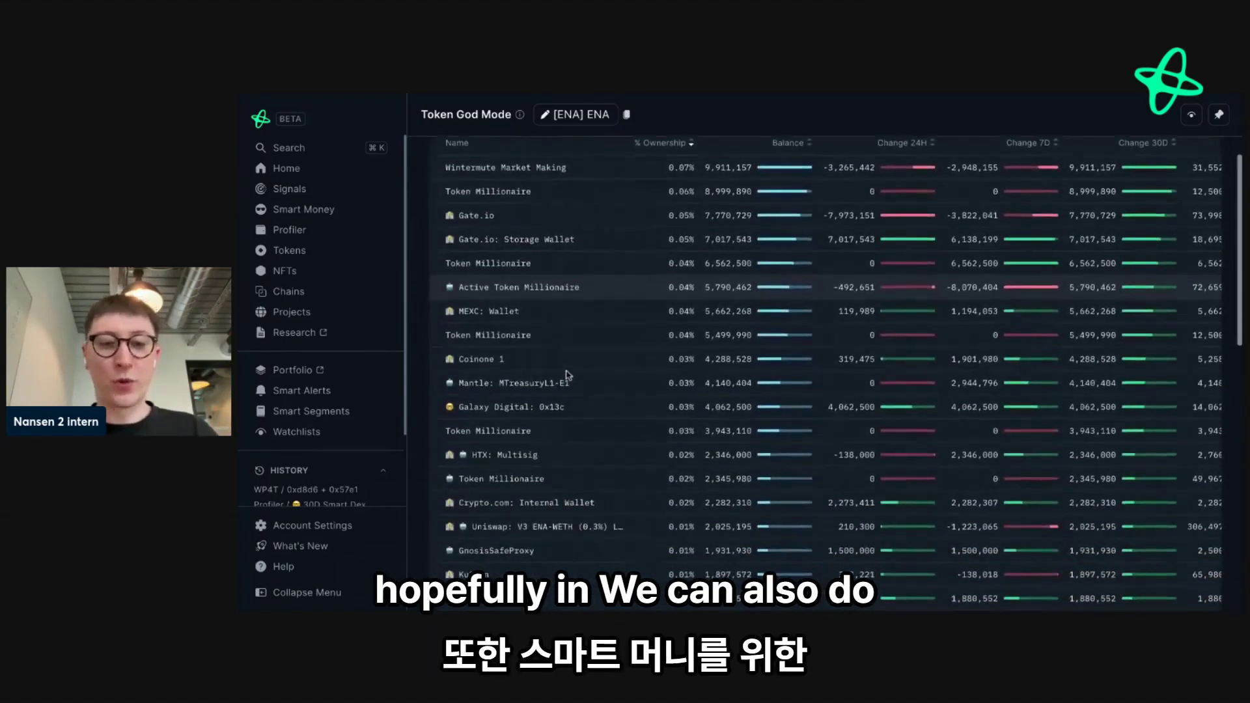
scroll(558, 421, up, 3)
click(534, 254)
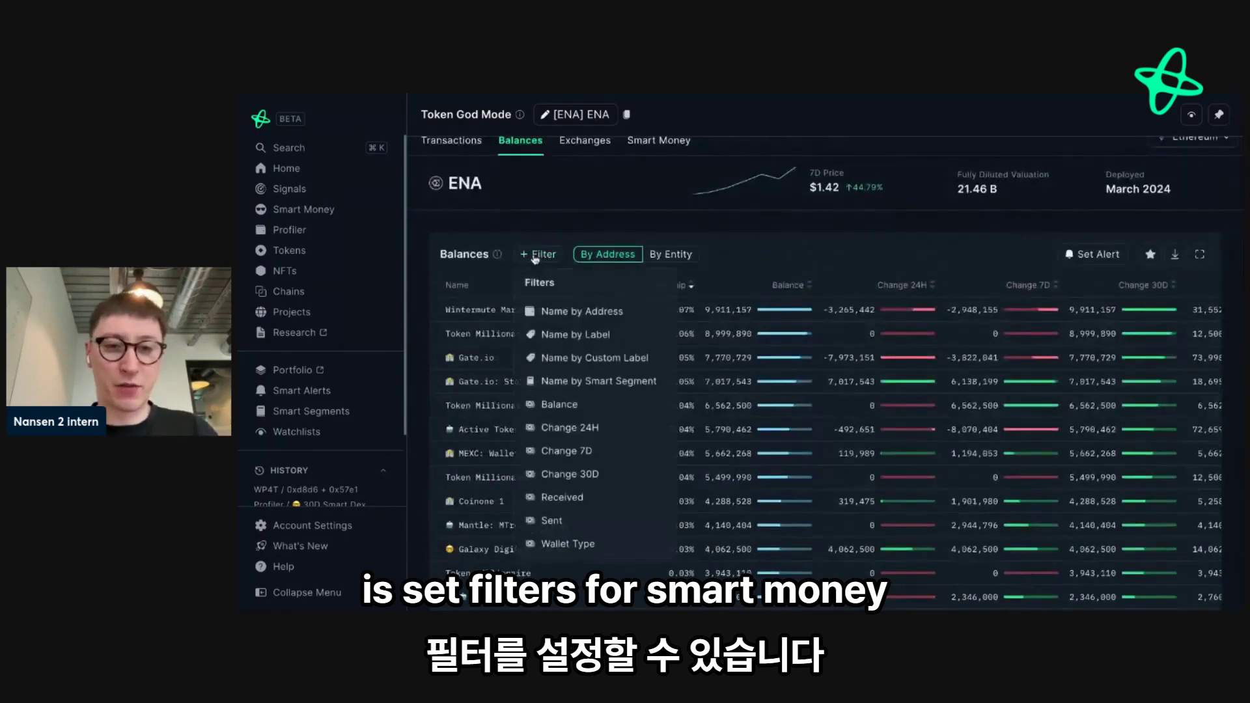
click(588, 335)
click(564, 317)
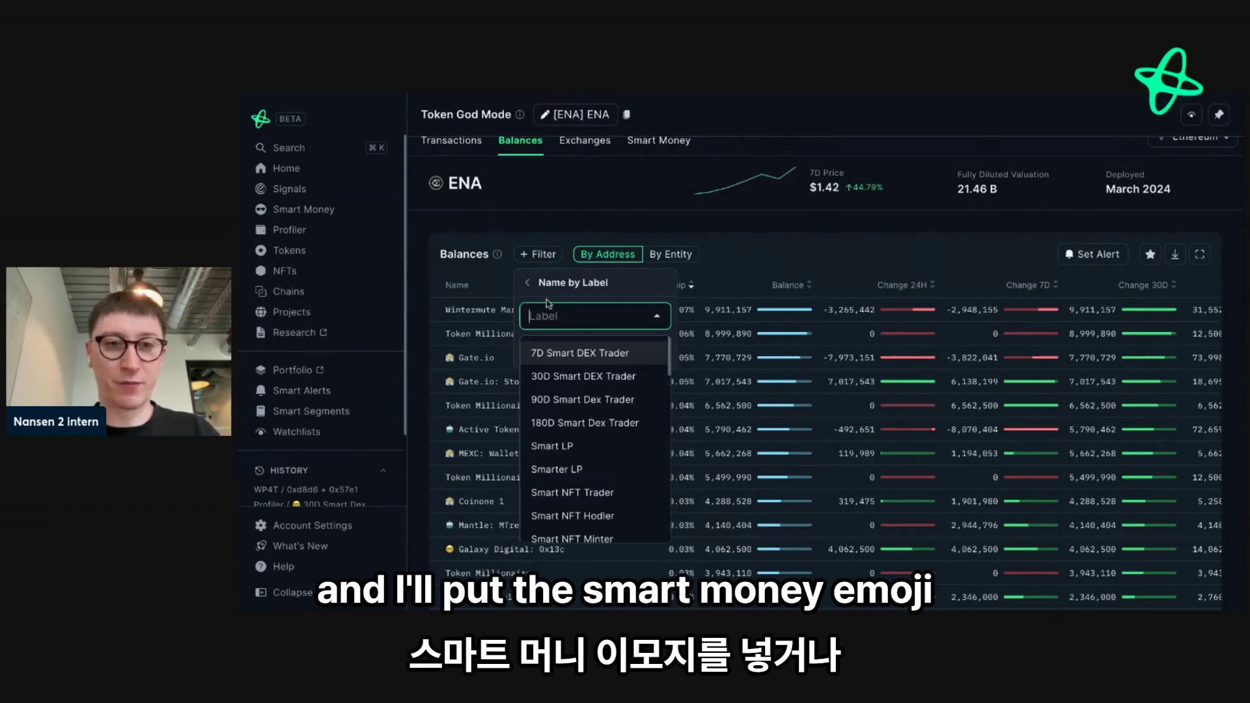
text(🤓)
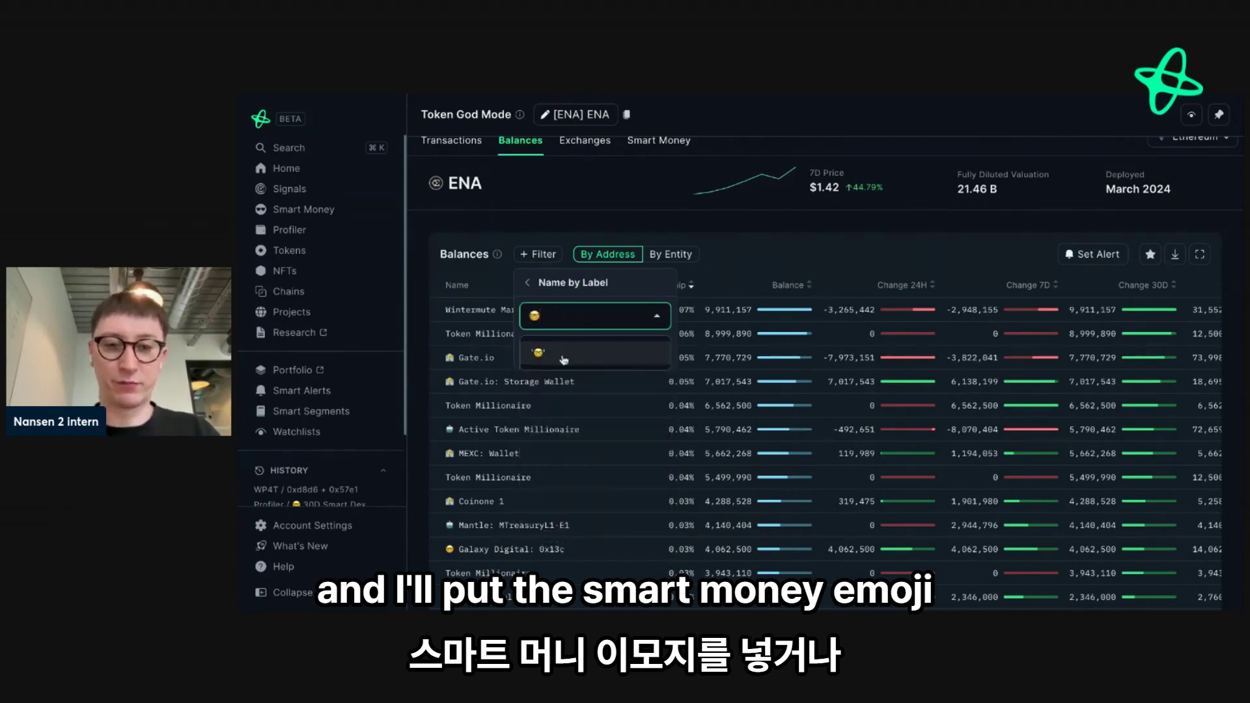
click(593, 352)
click(593, 357)
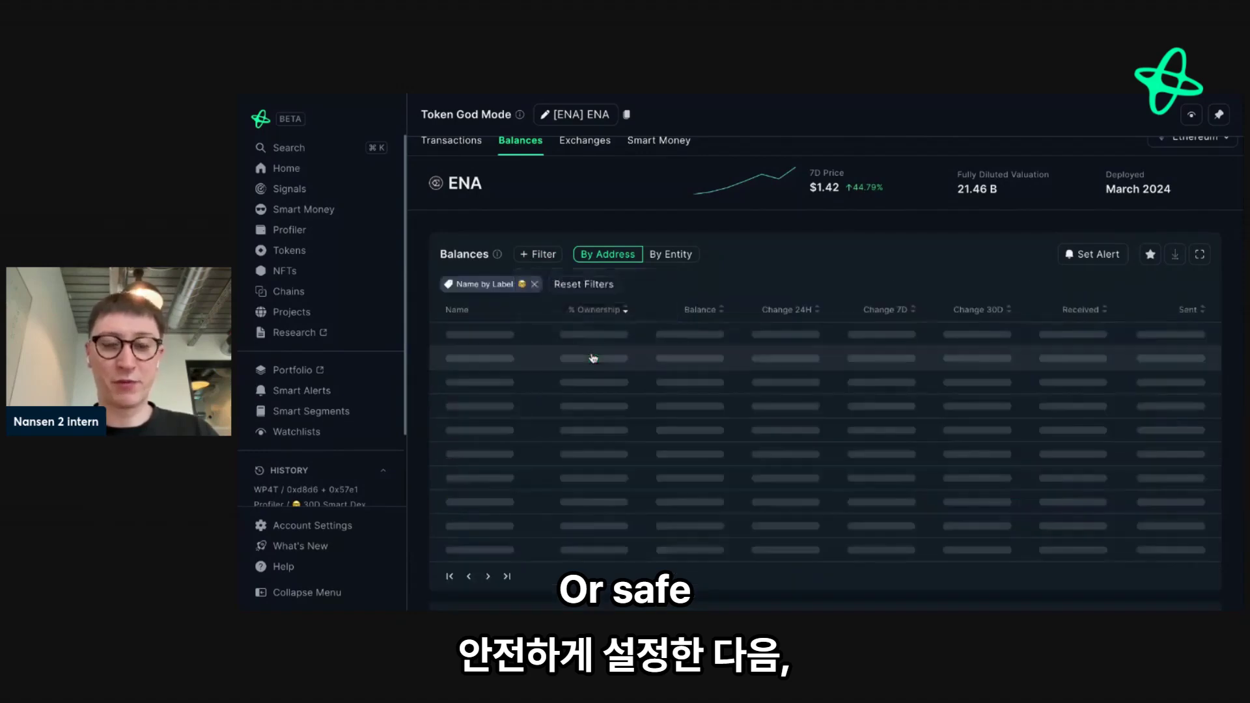
scroll(593, 358, down, 3)
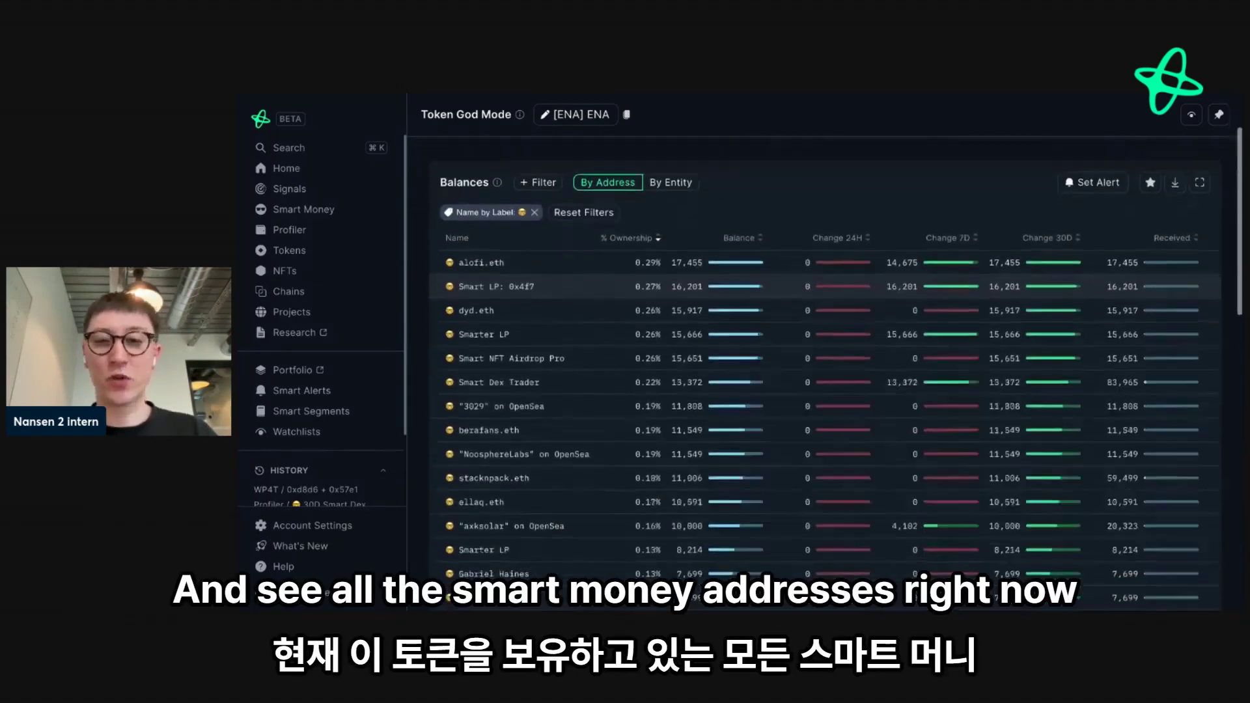
scroll(716, 456, down, 2)
scroll(716, 456, up, 3)
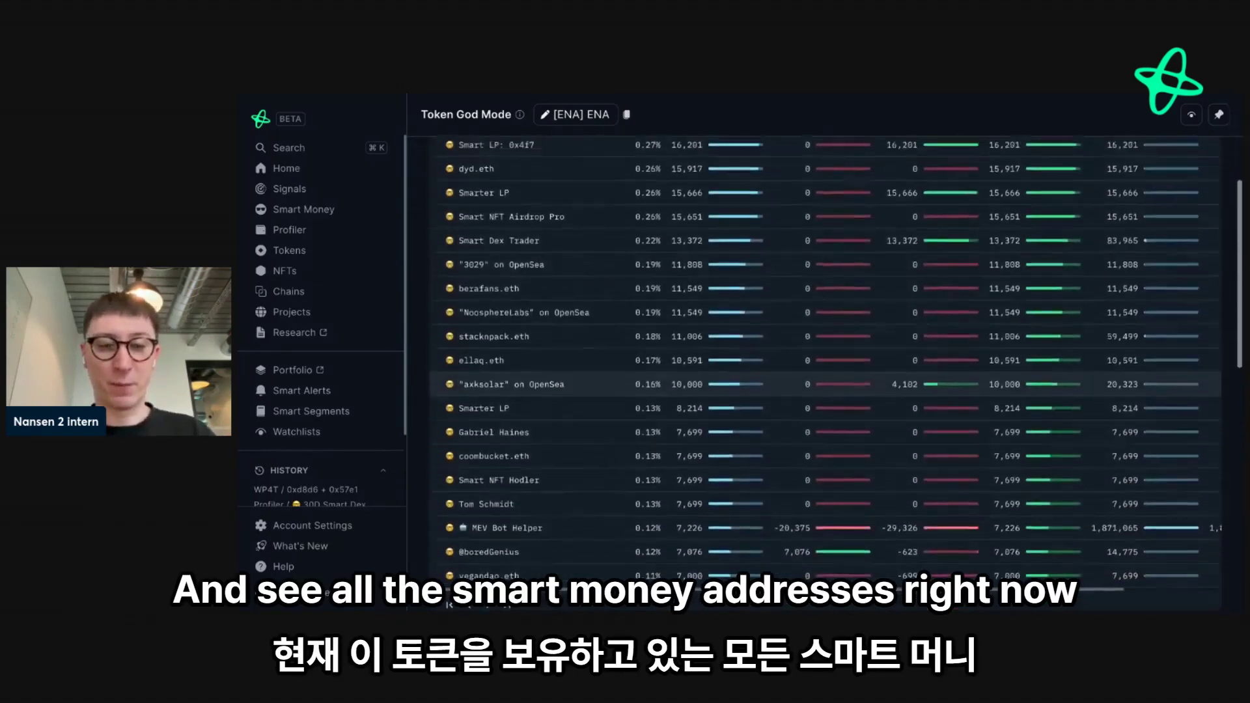
scroll(717, 391, up, 1)
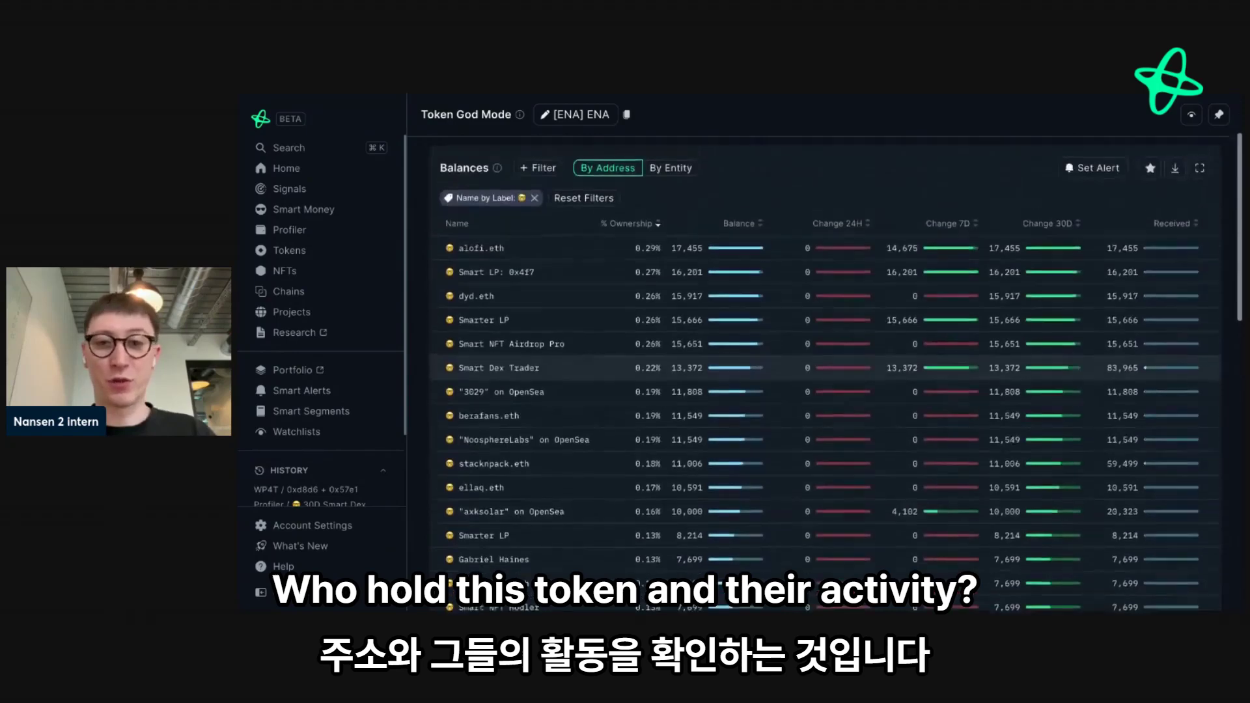
Replace the emoji filter with the labels 7D, 30D, 90D and 180D Smart DEX Trader plus Smart Dex Trader
click(534, 198)
click(544, 170)
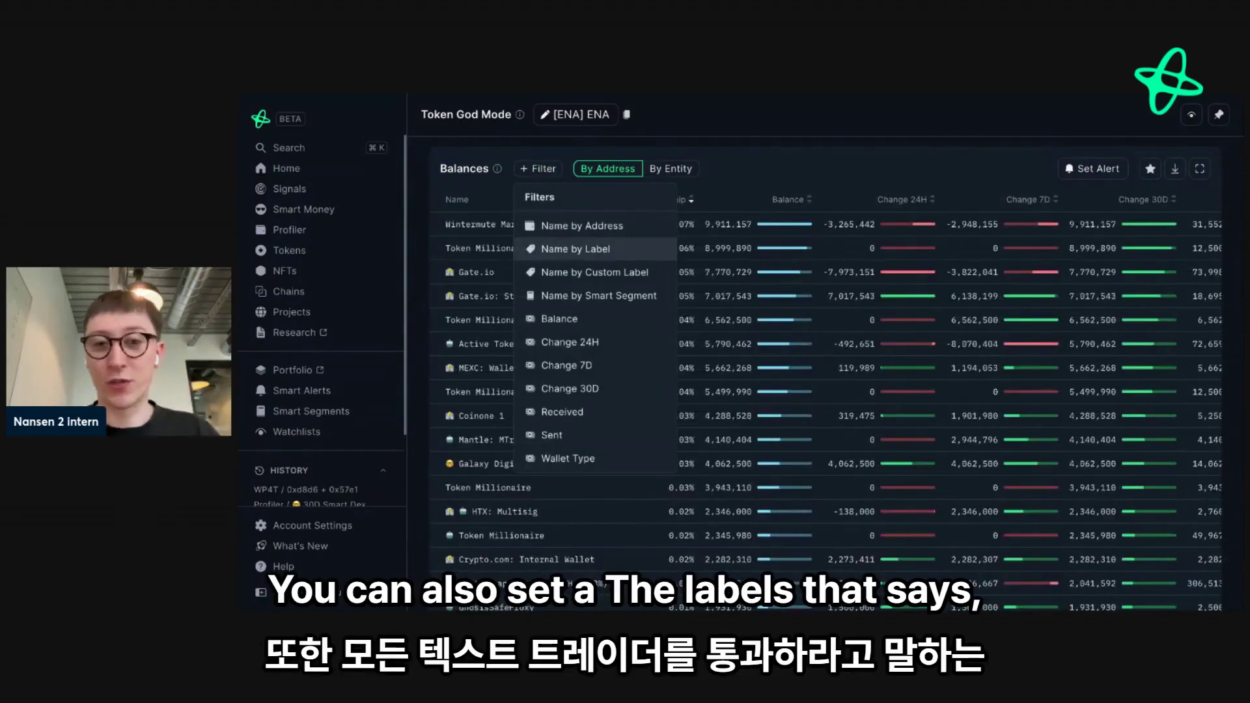
click(568, 249)
click(570, 269)
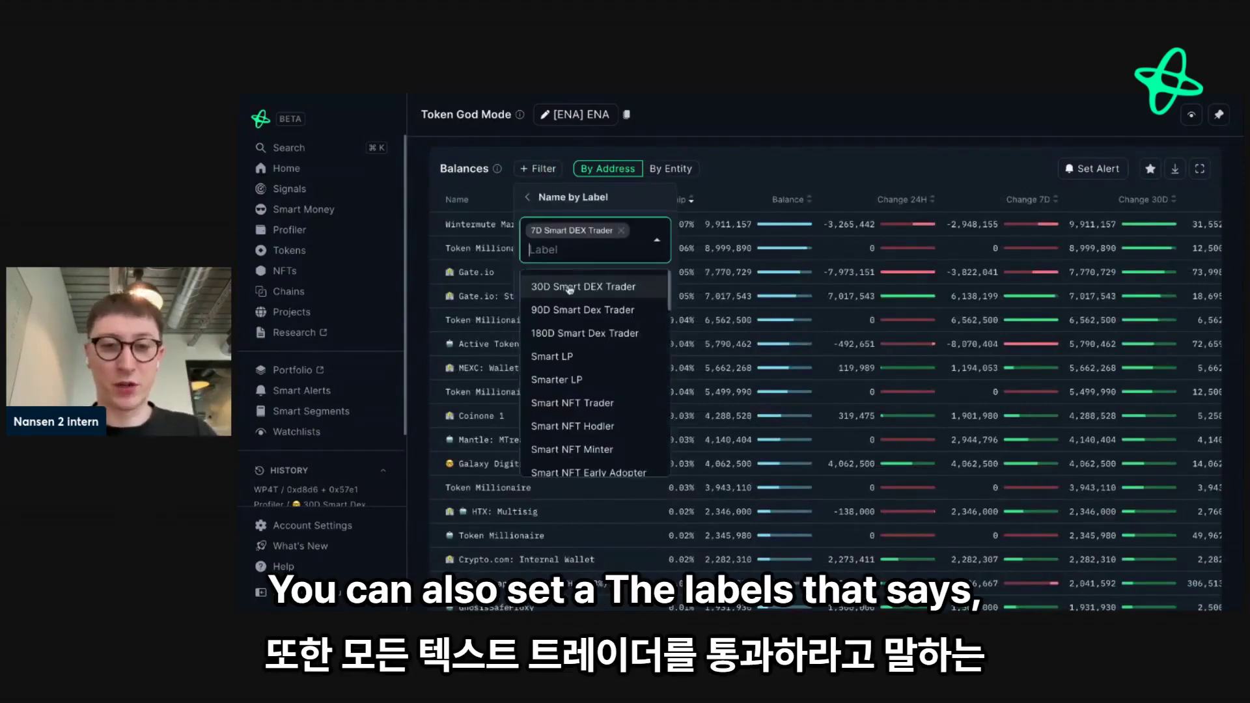
click(570, 291)
click(566, 306)
click(562, 326)
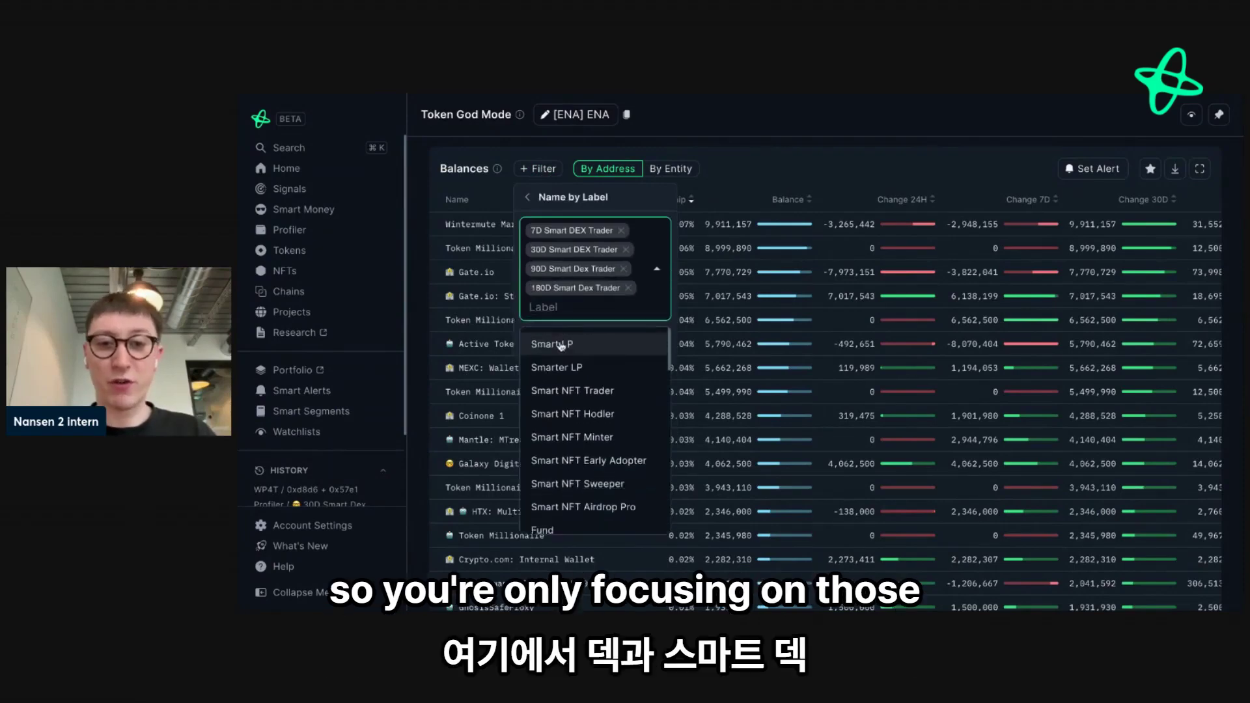
scroll(561, 384, down, 2)
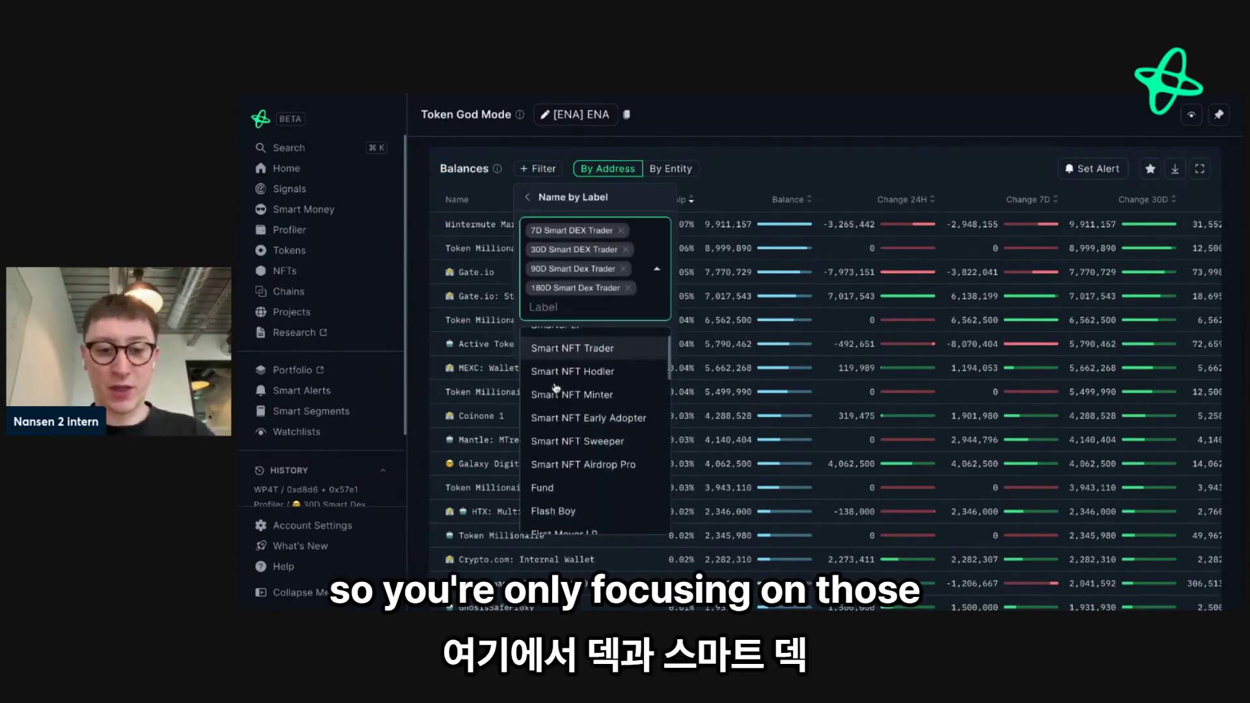
text(dex)
click(588, 395)
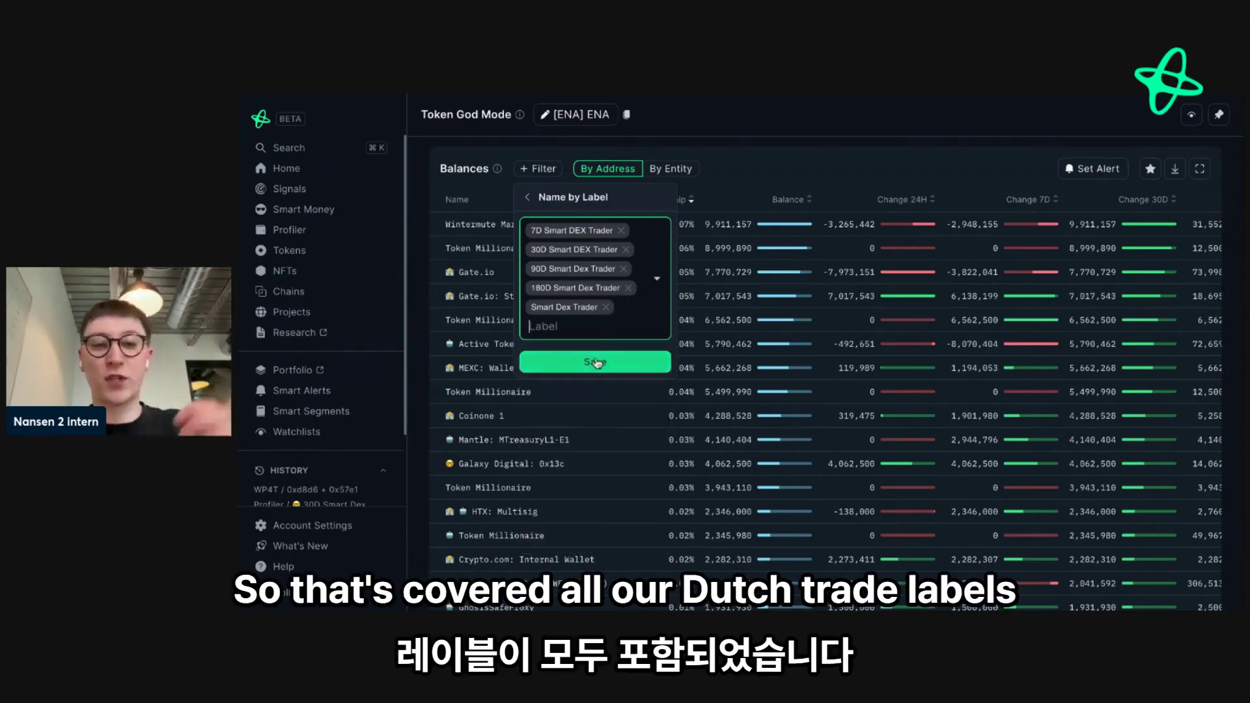
click(595, 362)
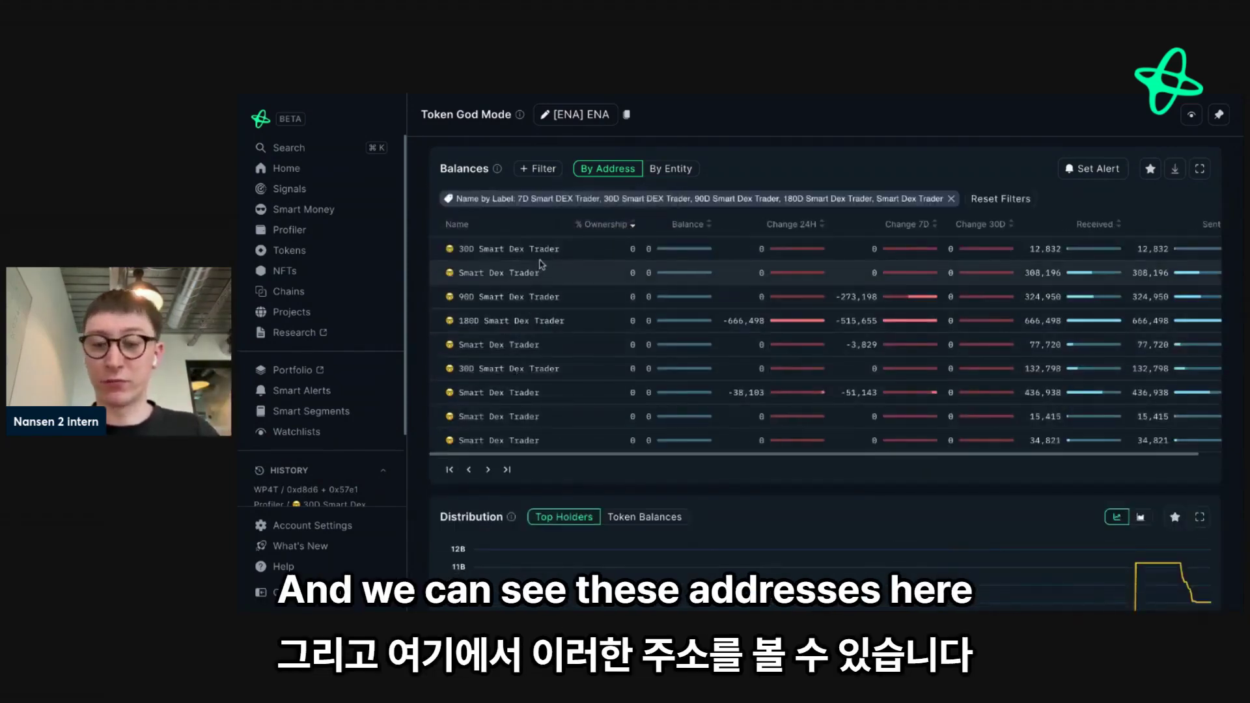
Find the 180D Smart Dex Trader address in the filtered balances and open it in Wallet Profiler for Token
scroll(580, 301, up, 1)
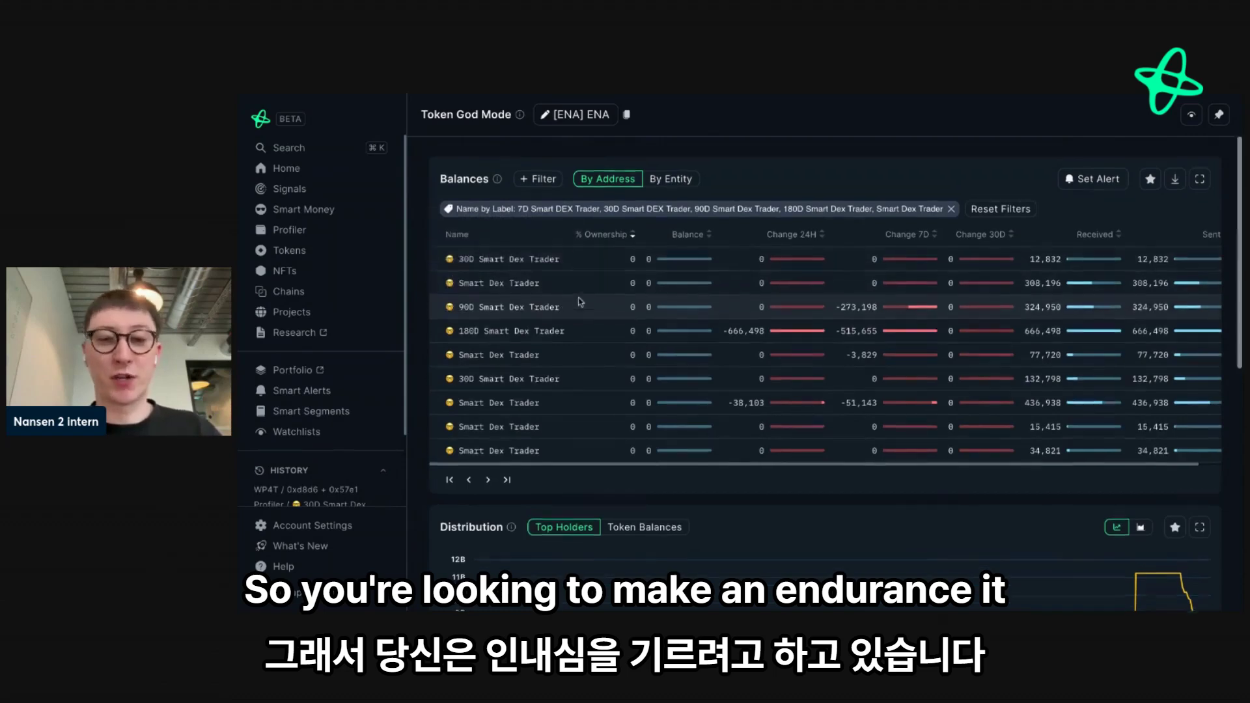
mouse_move(511, 336)
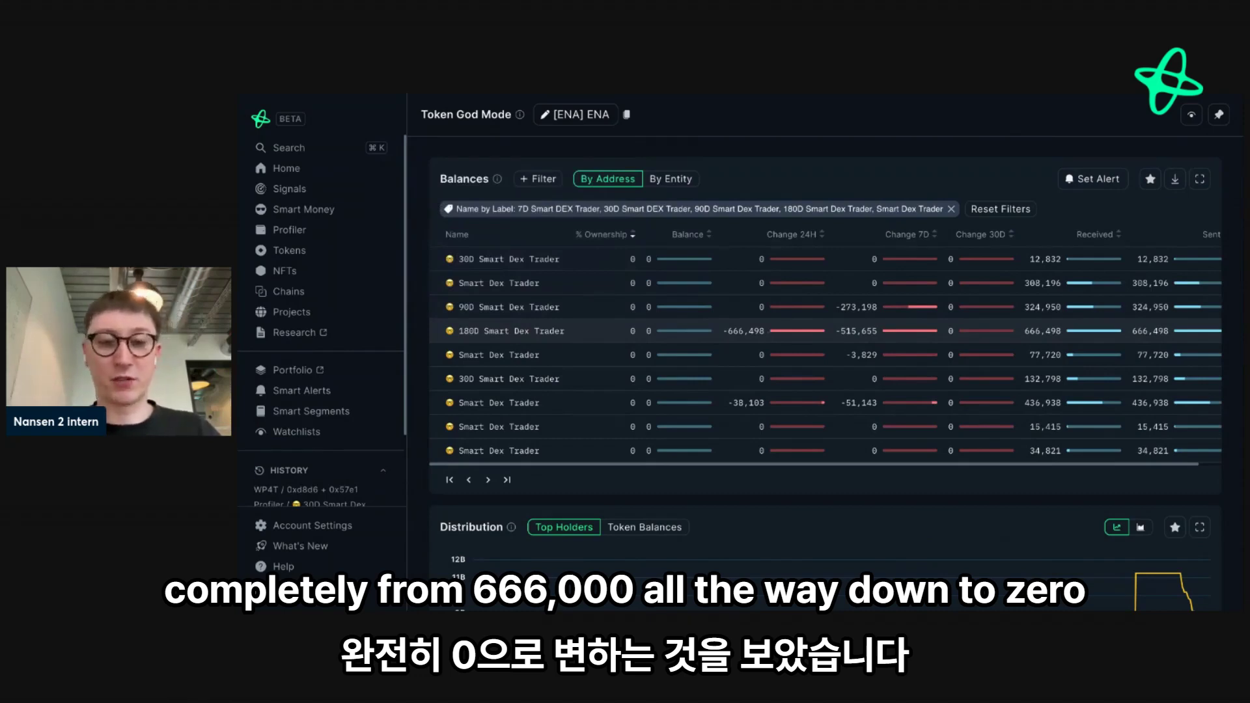
right_click(541, 332)
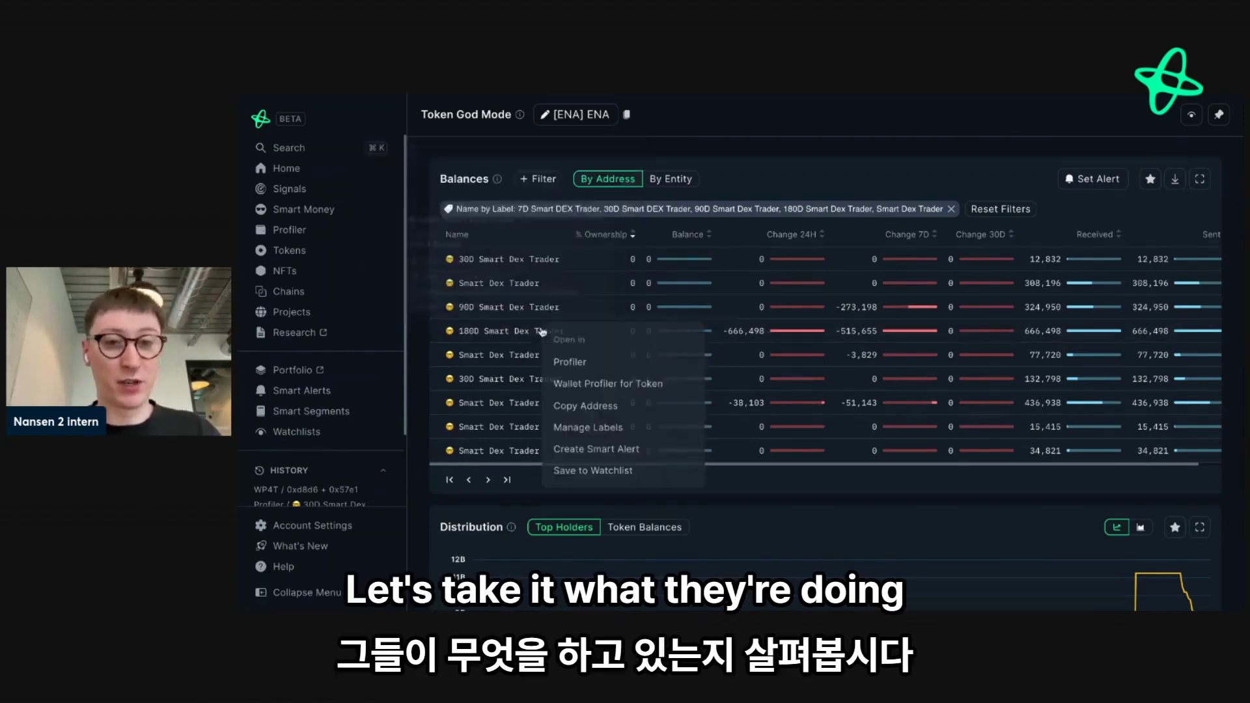
click(573, 386)
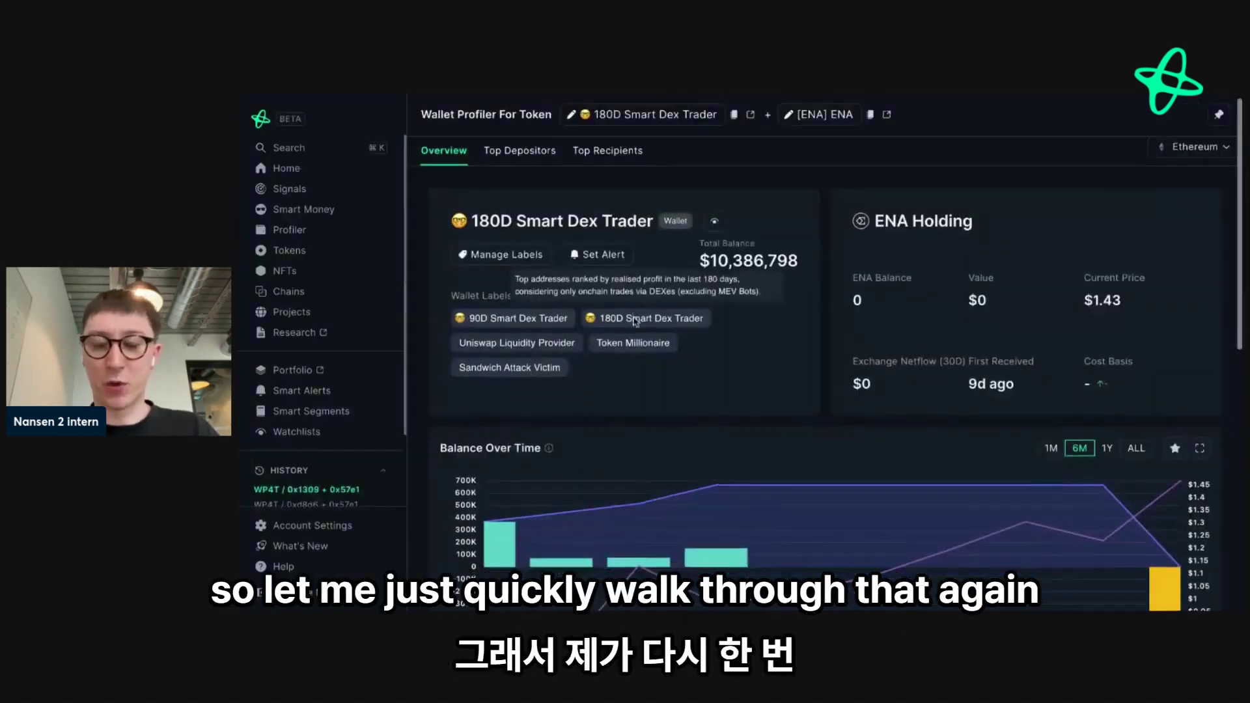
Examine the 180D Smart Dex Trader's ENA balance over time, its volume out, and its transactions
scroll(636, 322, down, 3)
scroll(636, 322, down, 2)
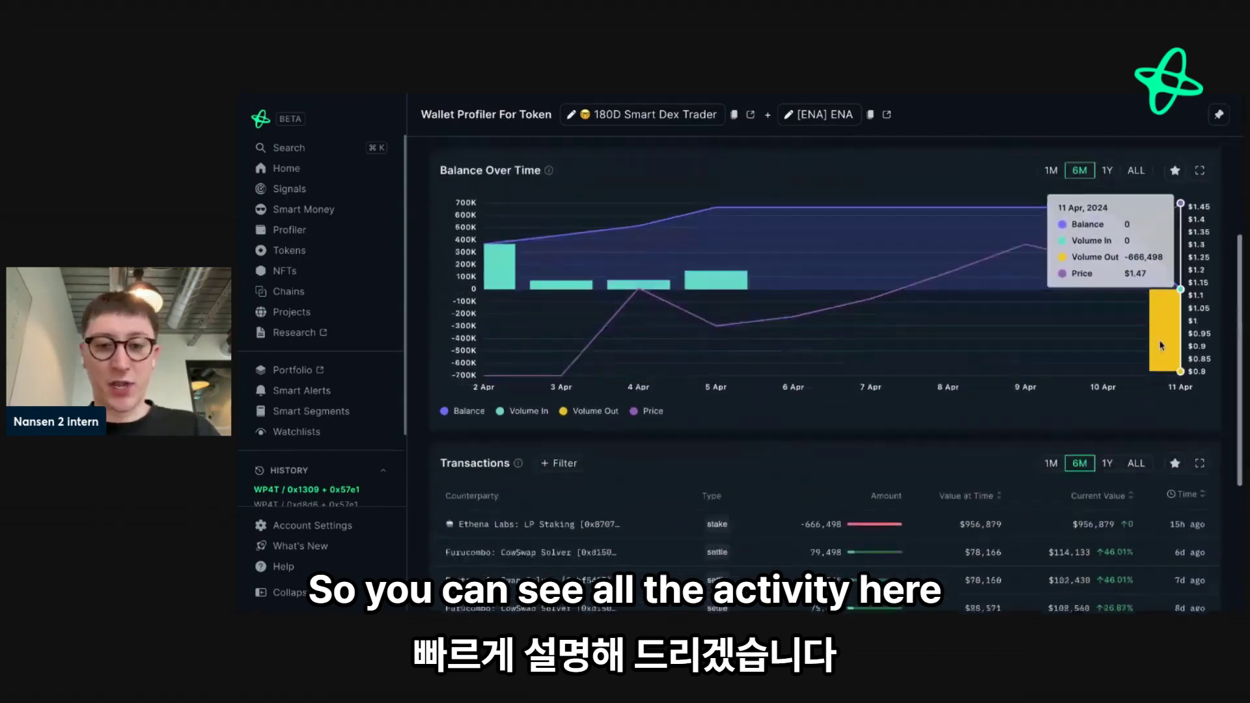
scroll(848, 432, down, 3)
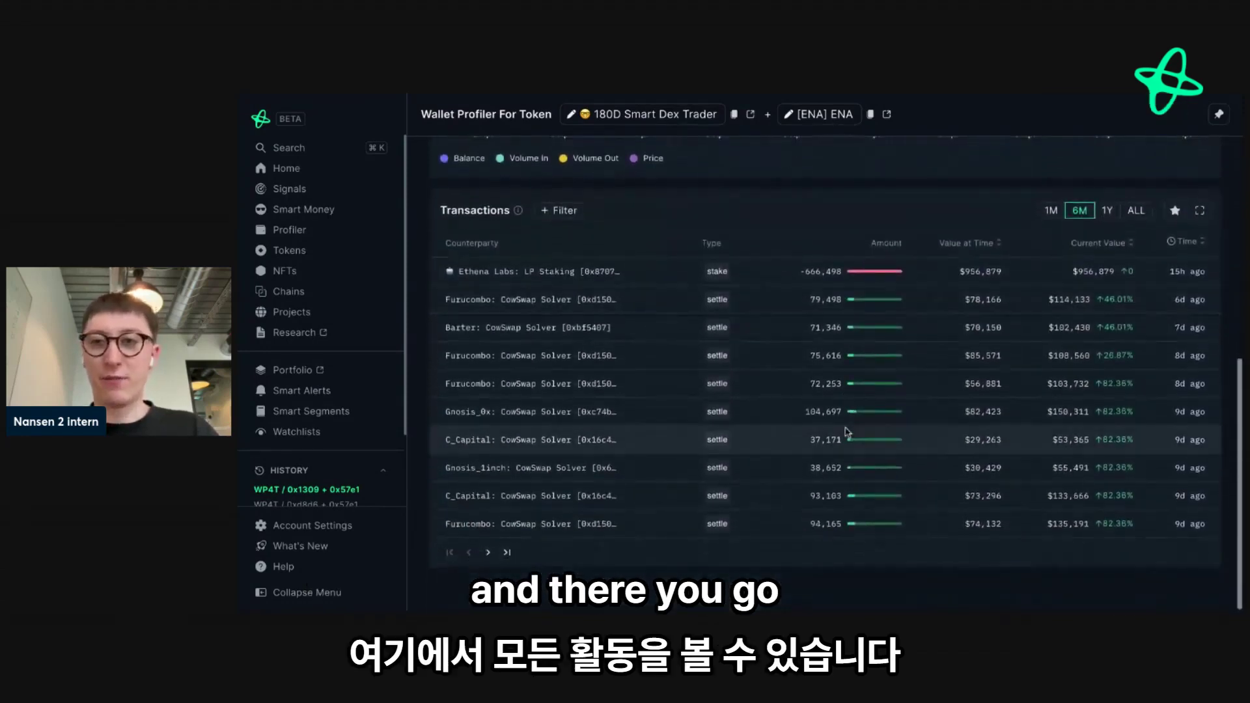
scroll(848, 432, up, 5)
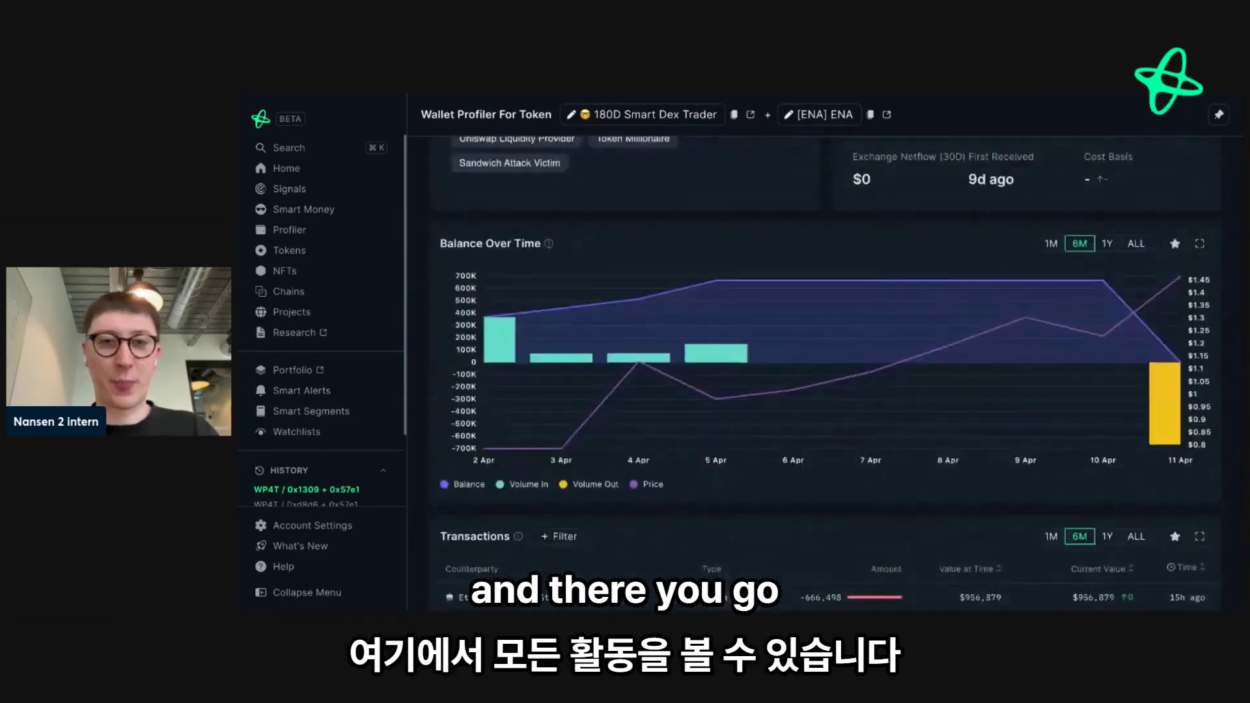
Return to ENA in Token God Mode and examine its exchange metrics and top exchanges by balance
key(alt+Left)
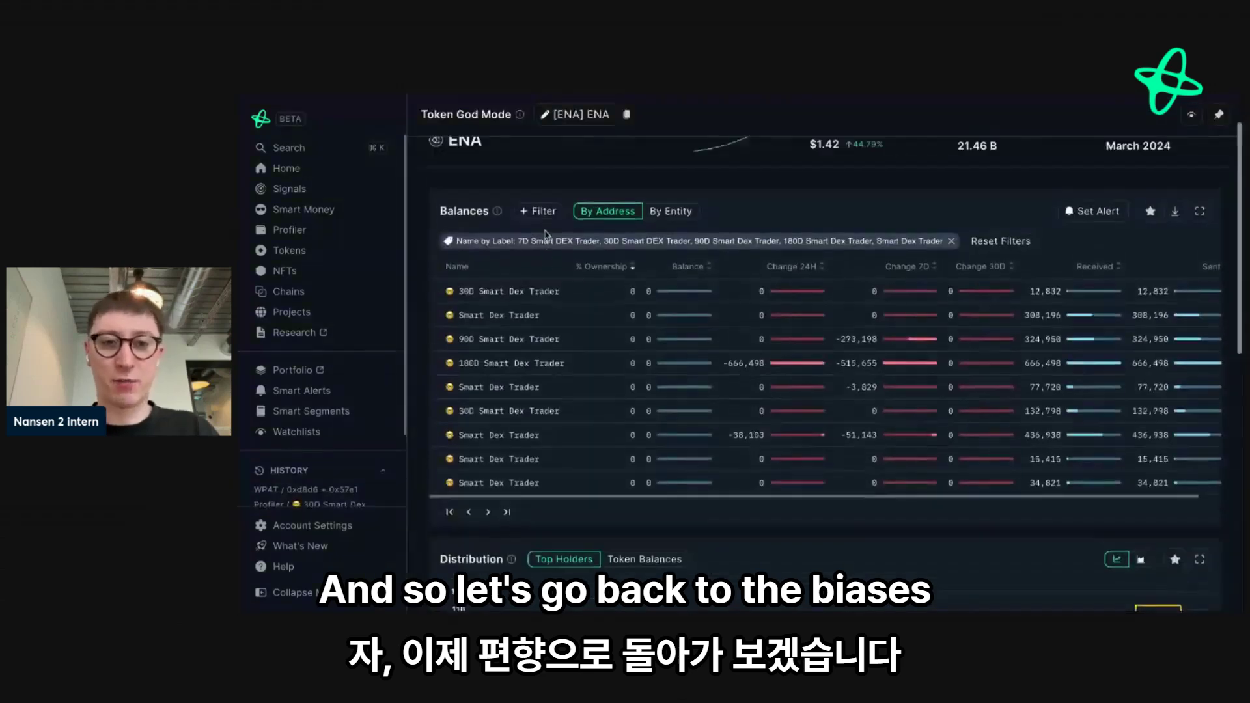
click(585, 160)
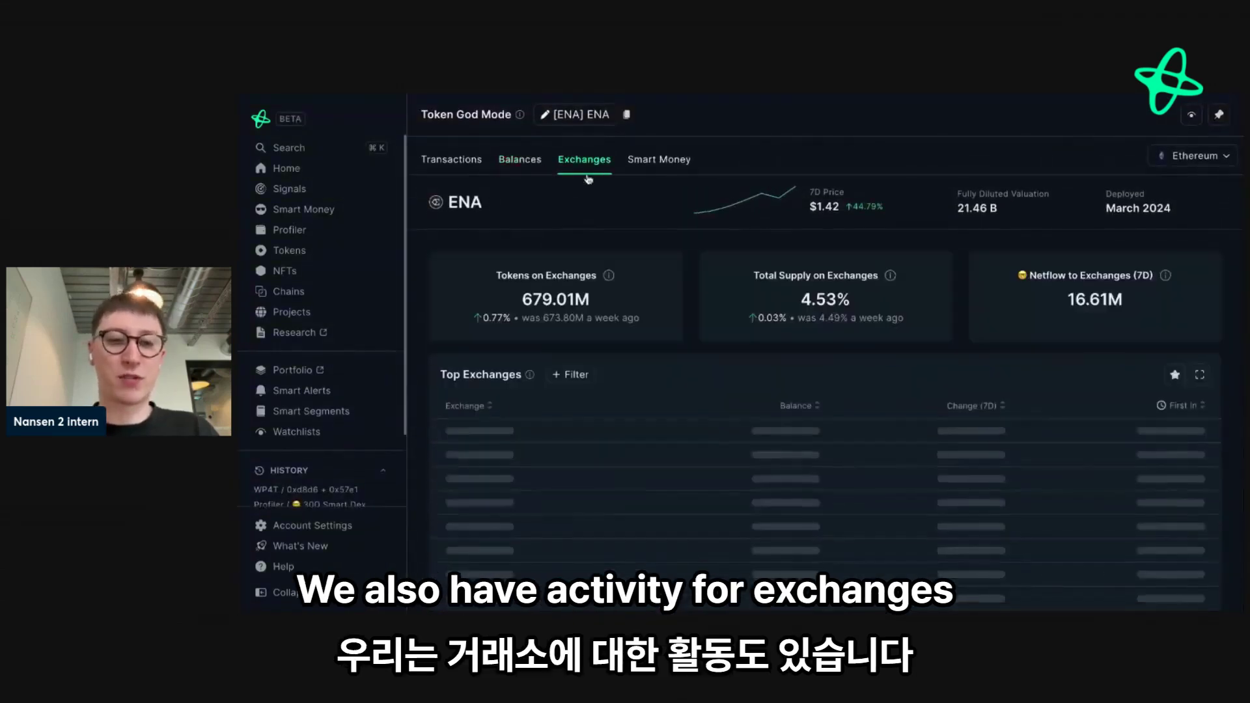
scroll(647, 304, down, 1)
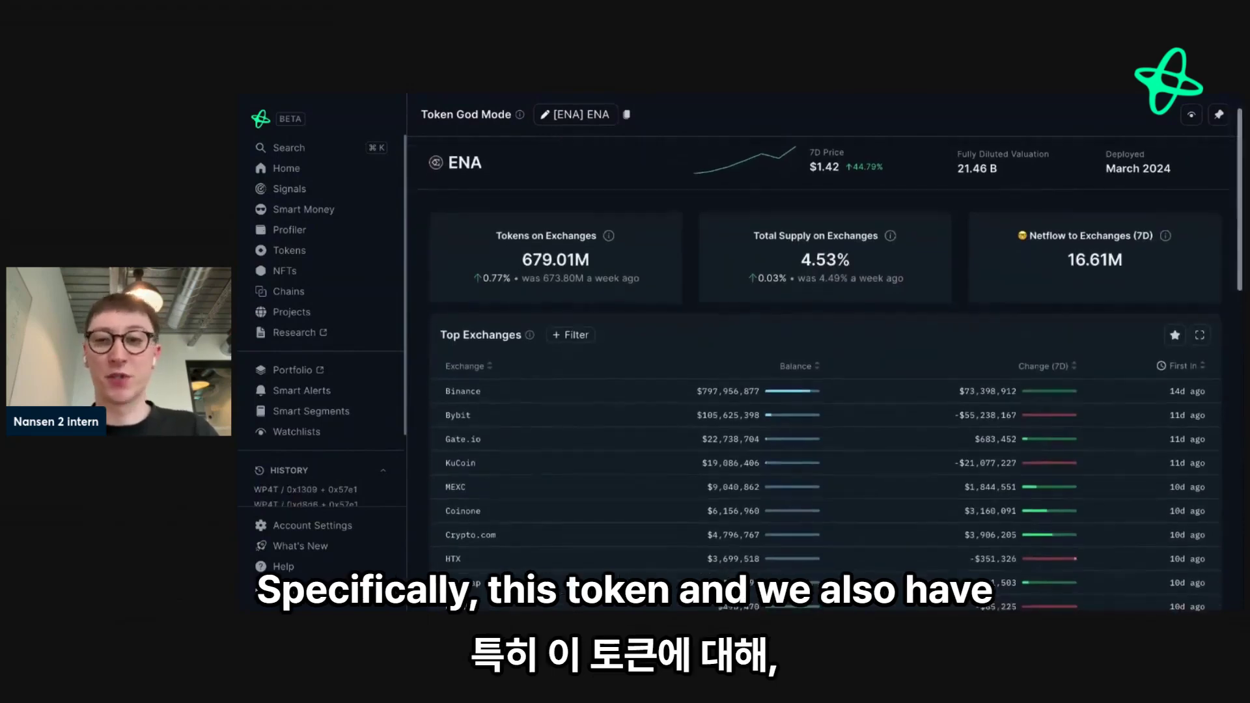
scroll(654, 196, up, 1)
Open ENA's smart money data, sort the token holdings by balance in descending order, and examine the top holders
click(656, 161)
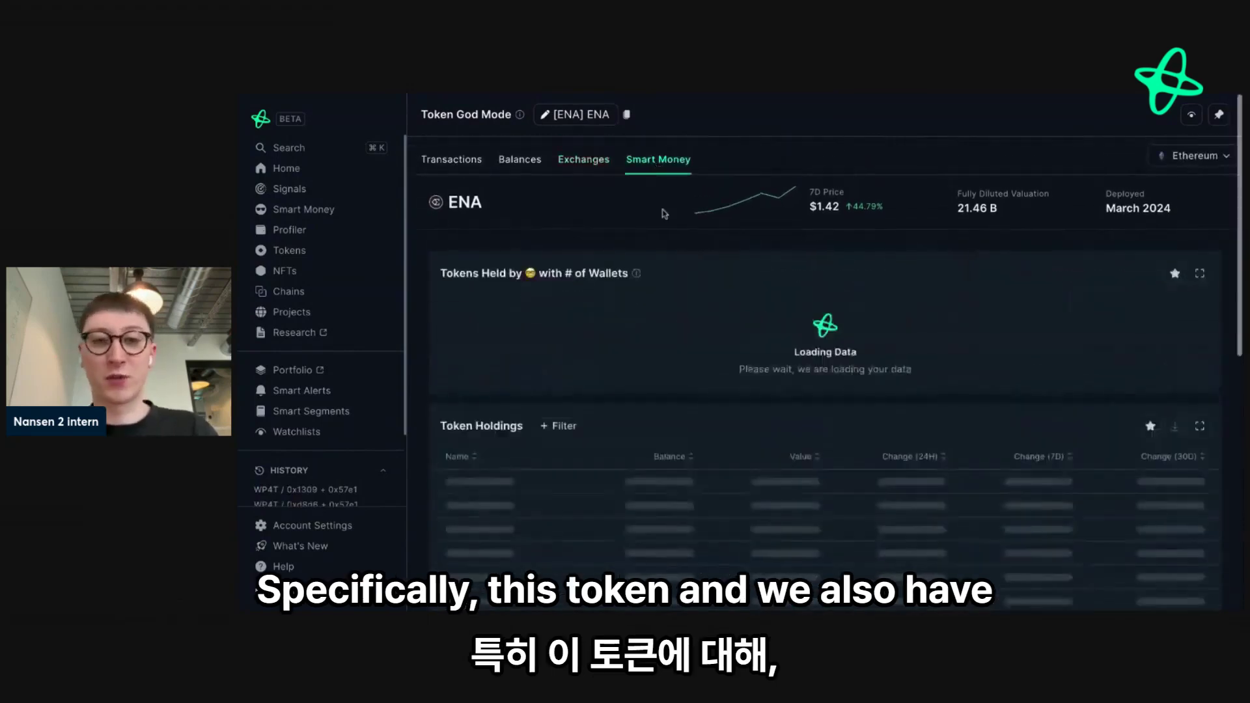
scroll(654, 282, down, 3)
scroll(654, 281, down, 5)
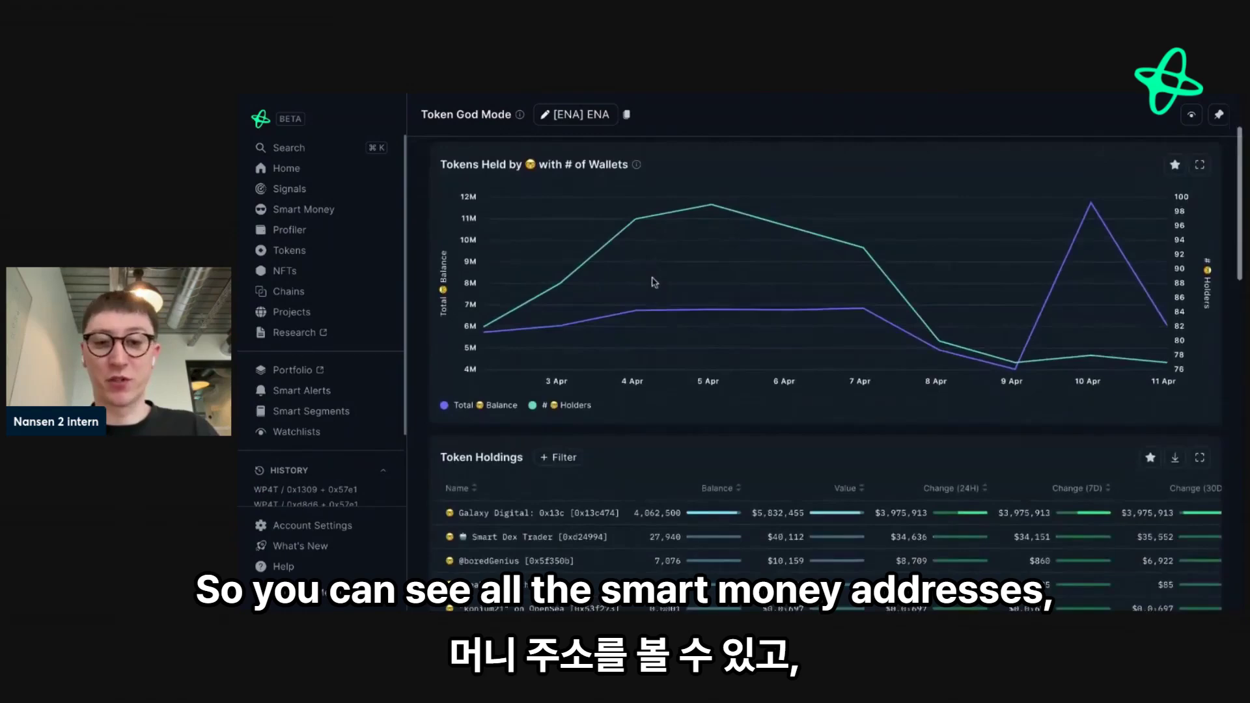
scroll(739, 260, down, 2)
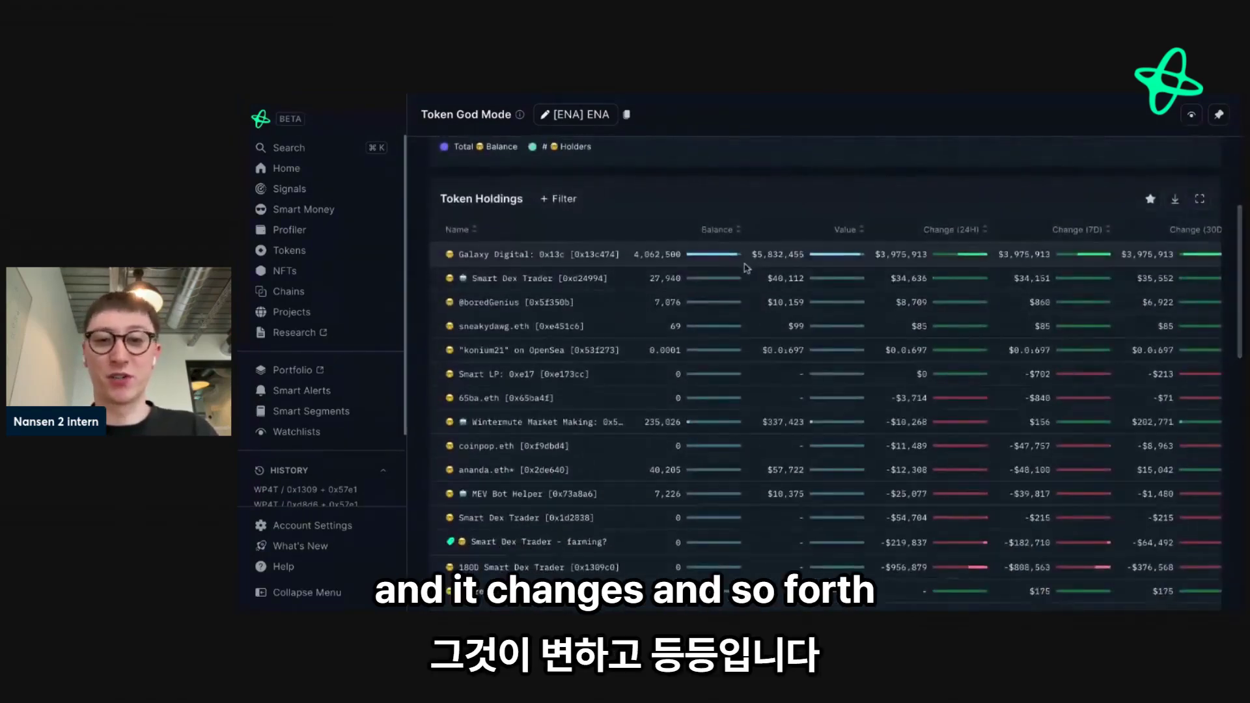
click(740, 231)
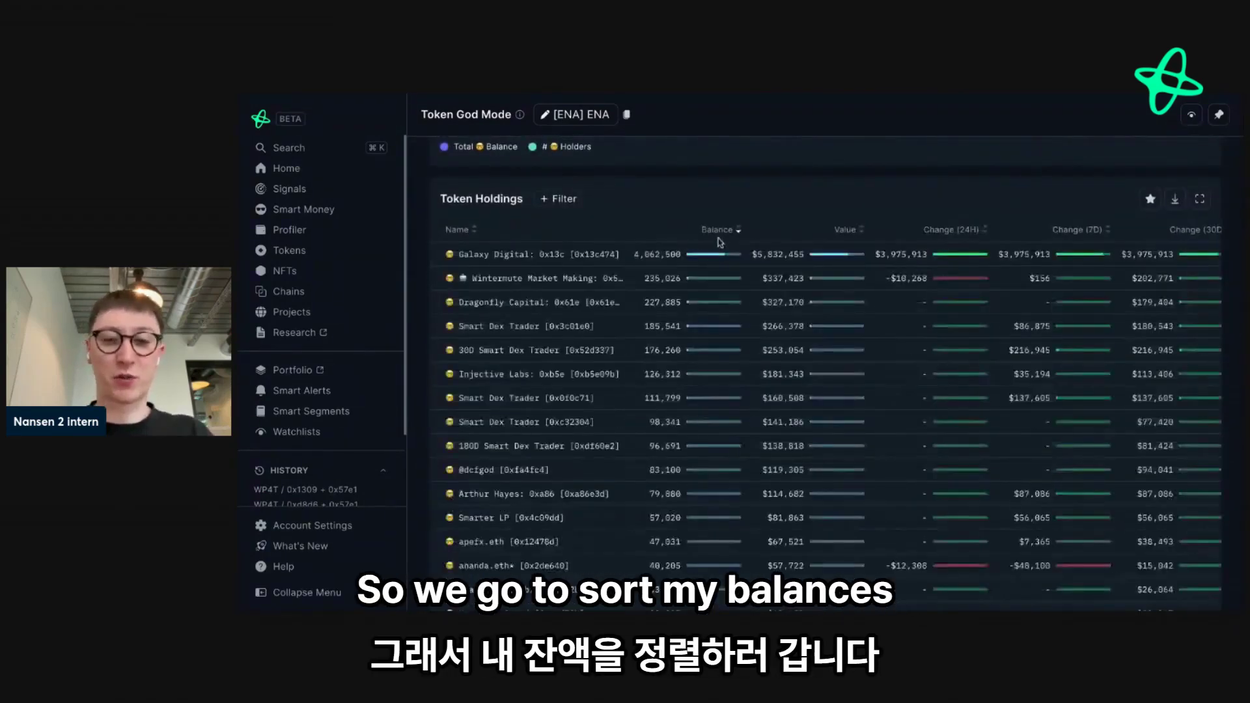
scroll(710, 319, down, 1)
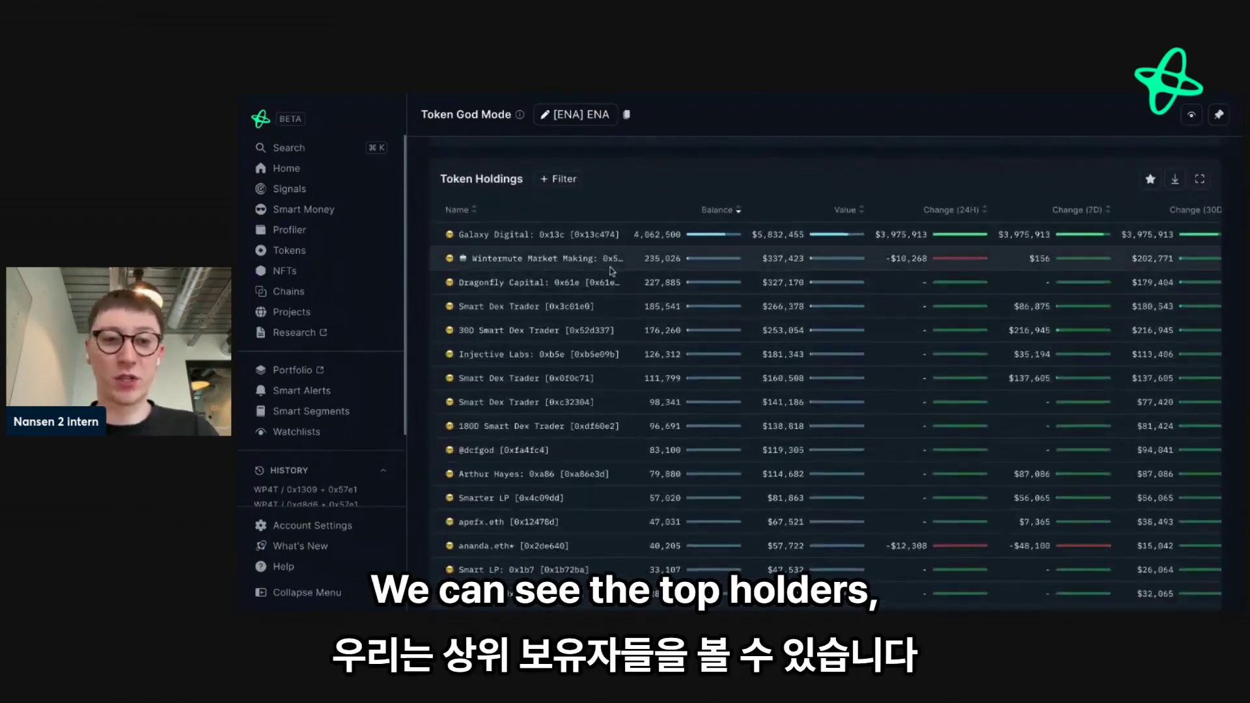
scroll(586, 364, down, 2)
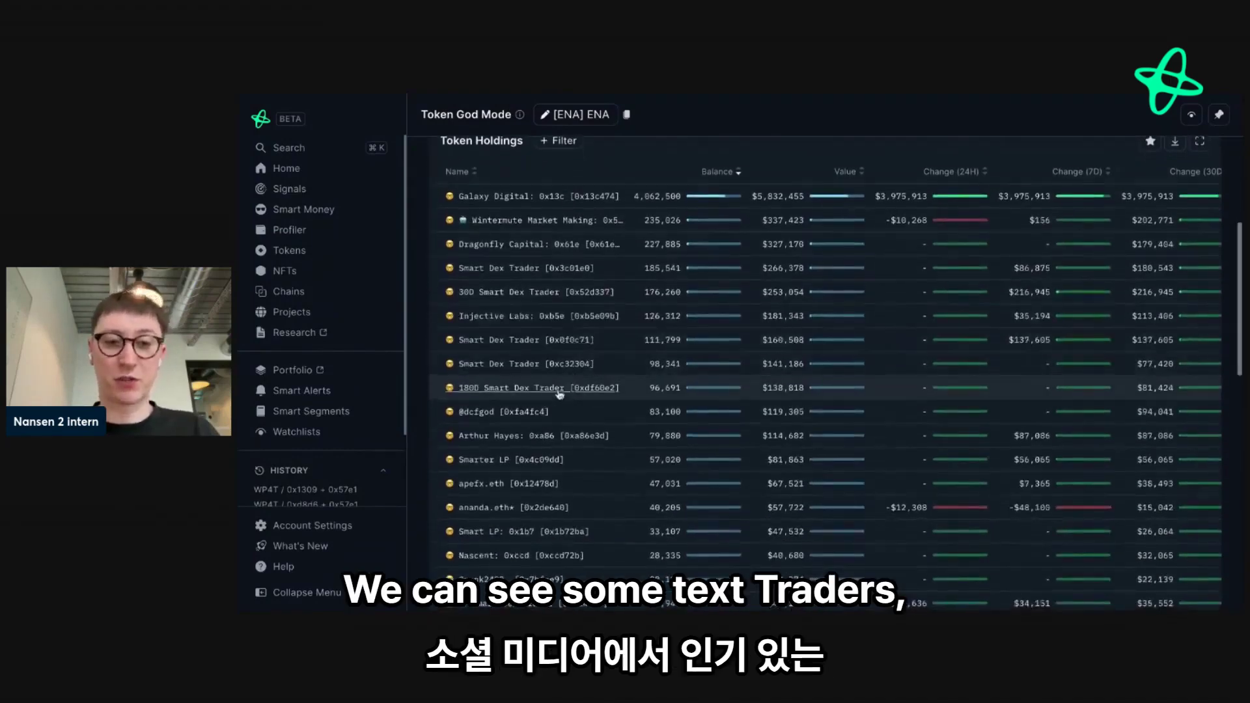
Examine the remaining smart money holders of ENA and their token transfers, then return to the chart of tokens held
scroll(525, 389, down, 5)
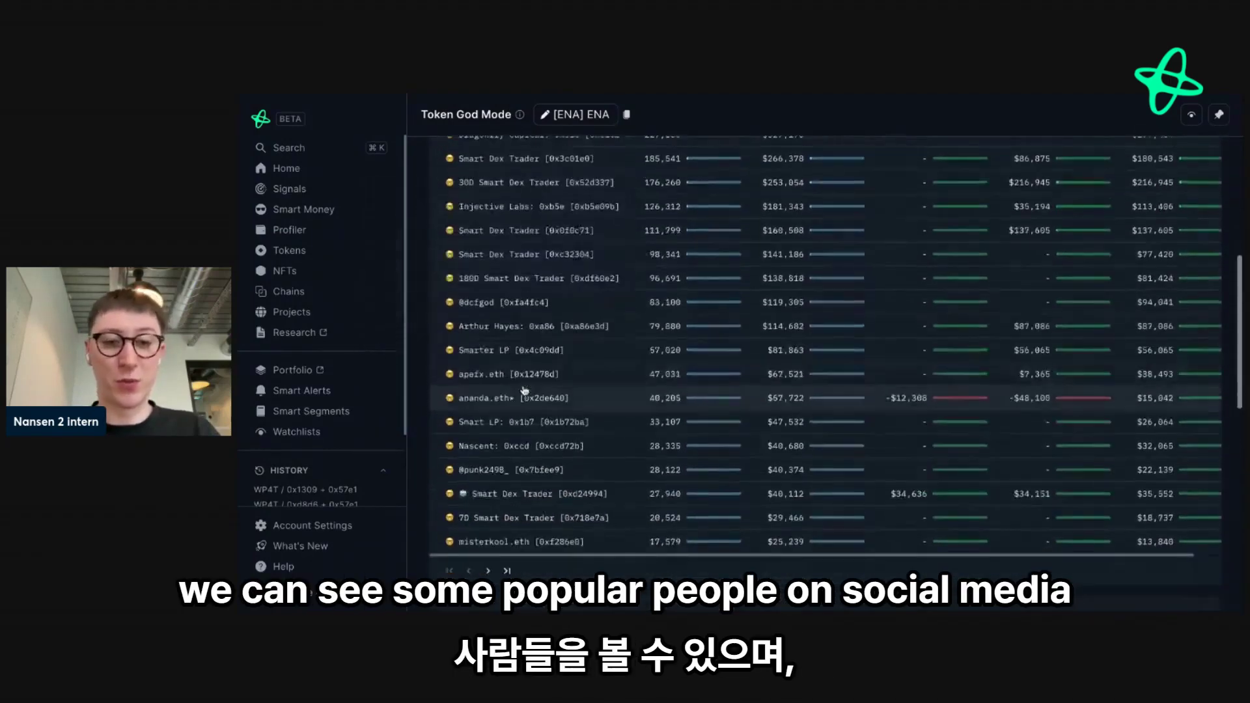
scroll(525, 390, down, 10)
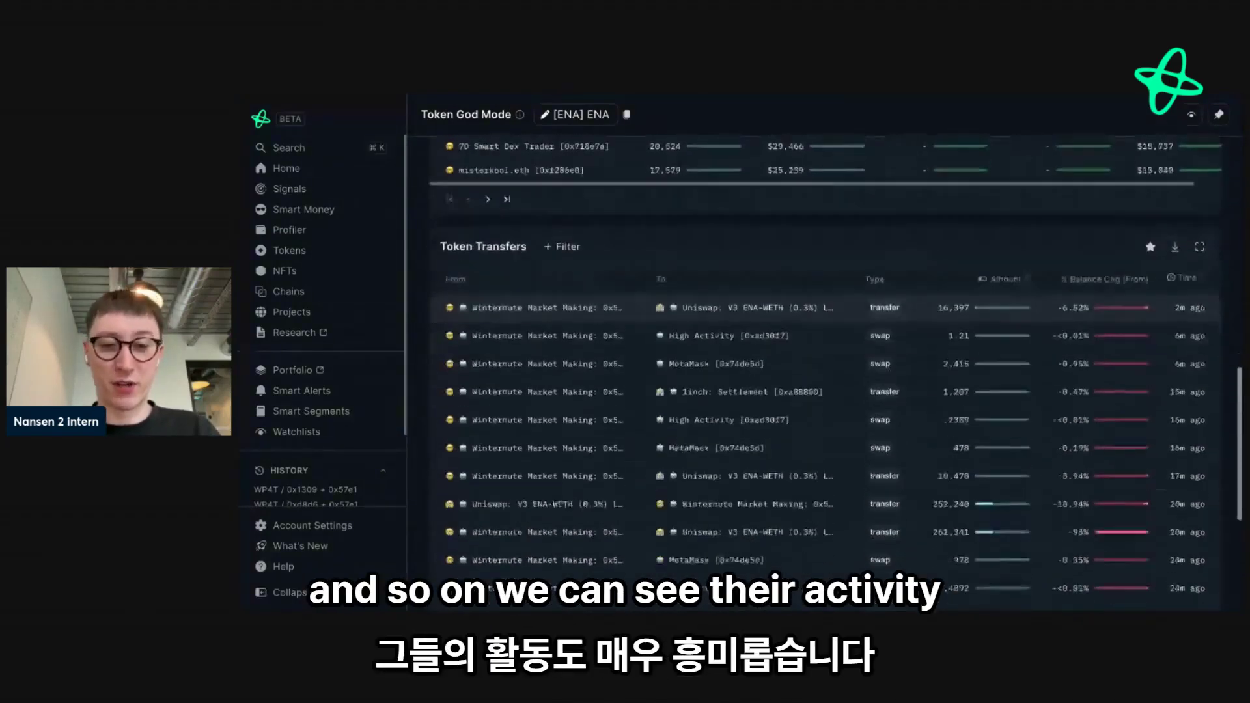
scroll(541, 364, up, 15)
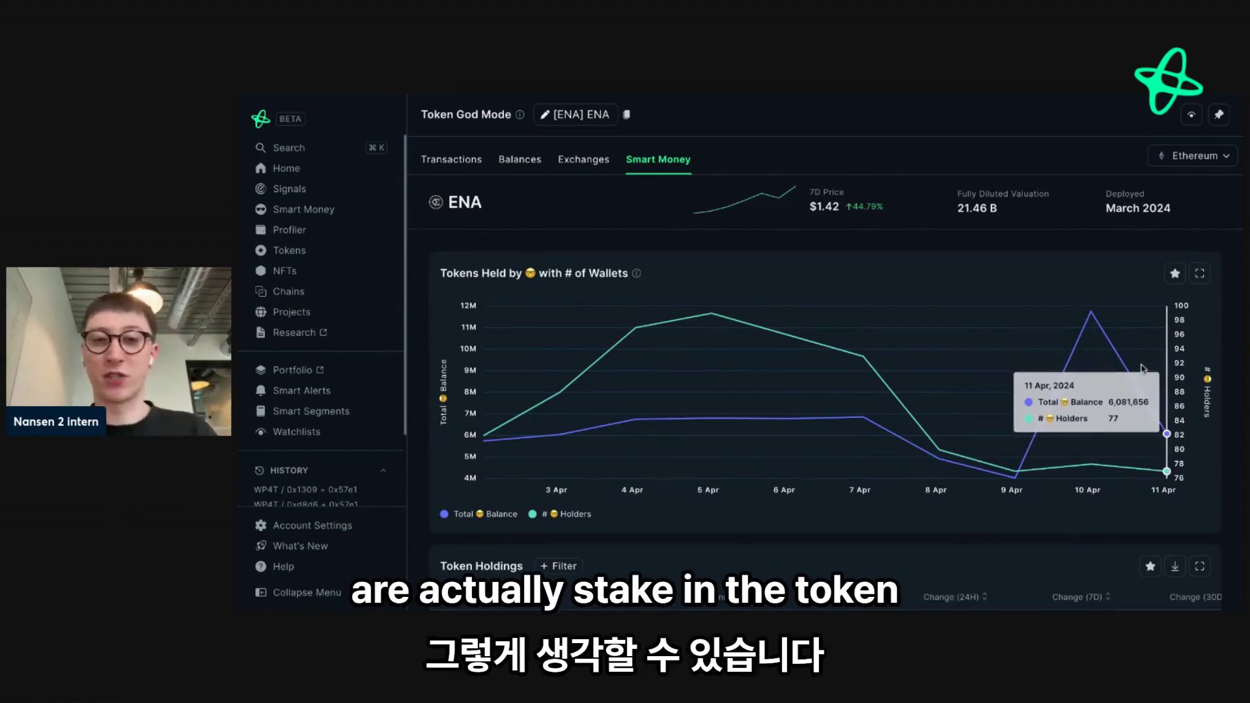
Check which blockchains can be selected for the ENA token
click(1208, 156)
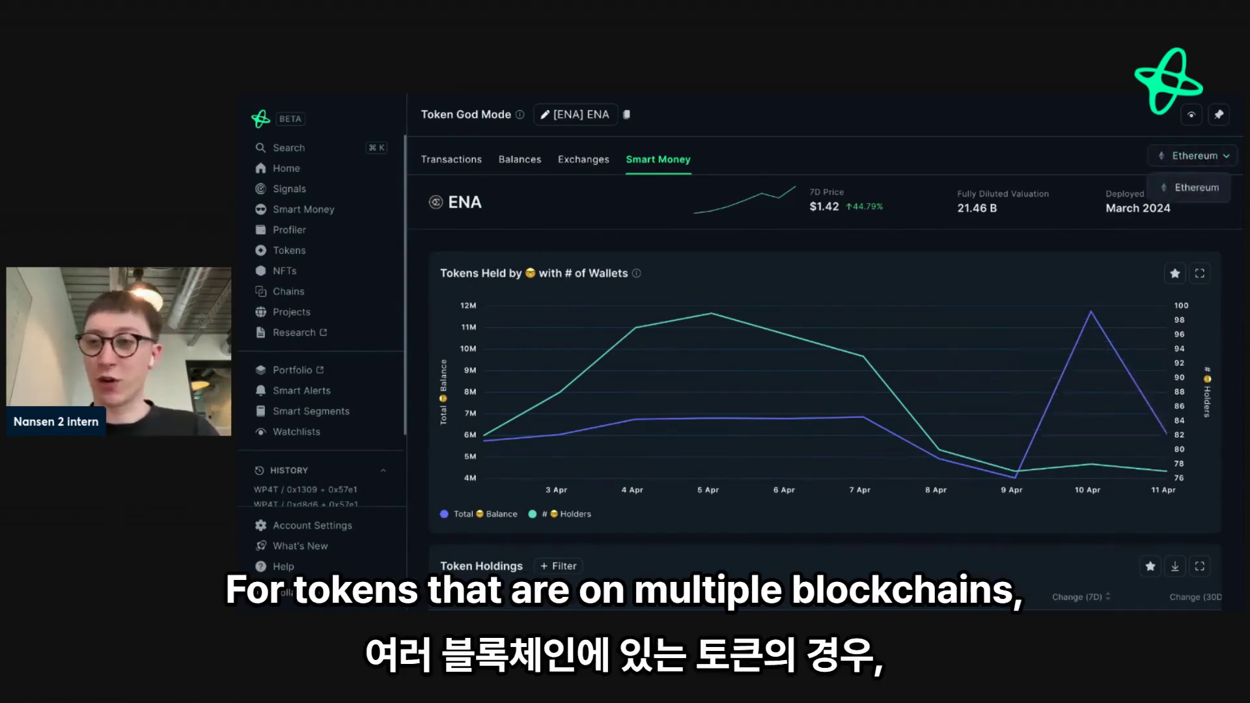
click(1227, 157)
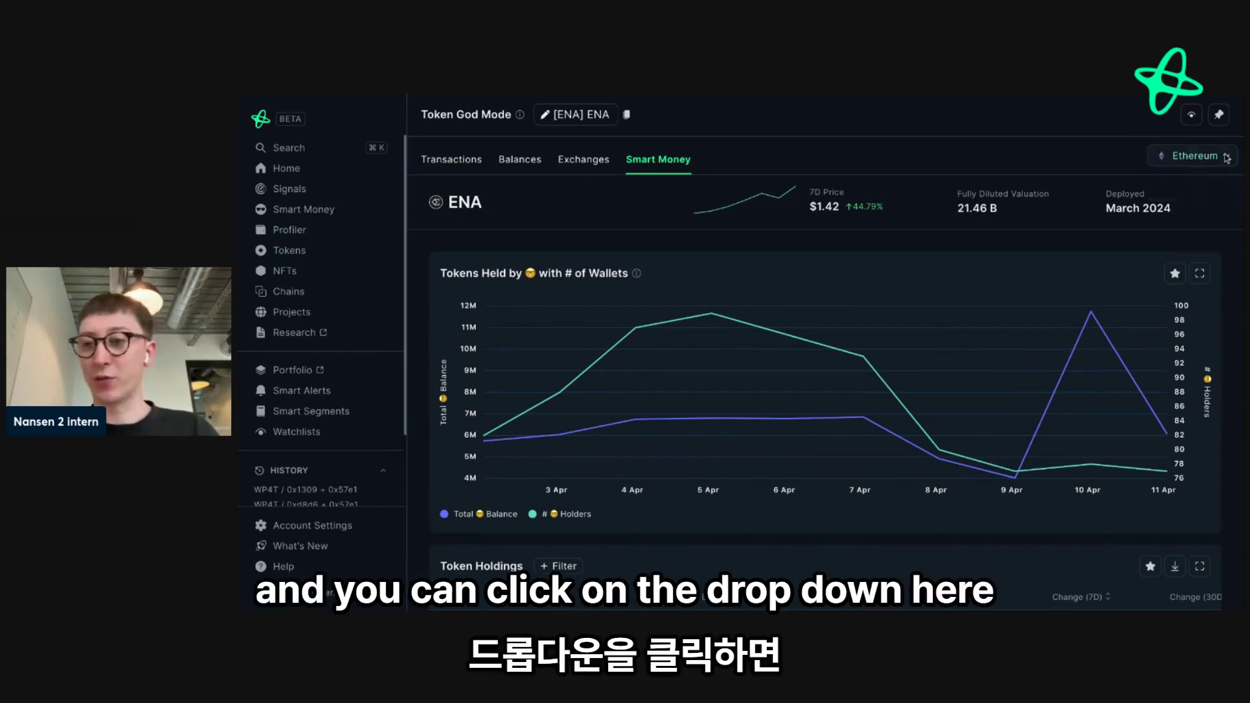
click(1226, 157)
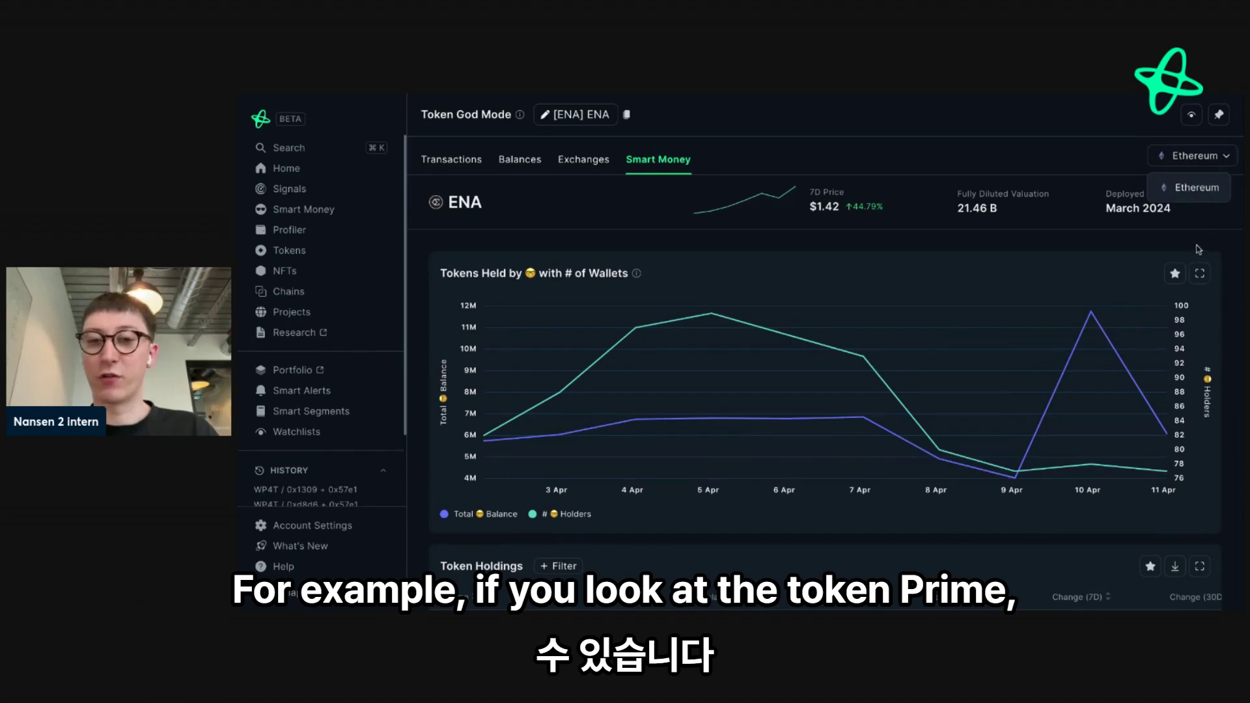
Search for the token "prime", open [PRIME] Prime on Ethereum in Token God Mode, and switch its blockchain to Base
click(589, 119)
click(590, 118)
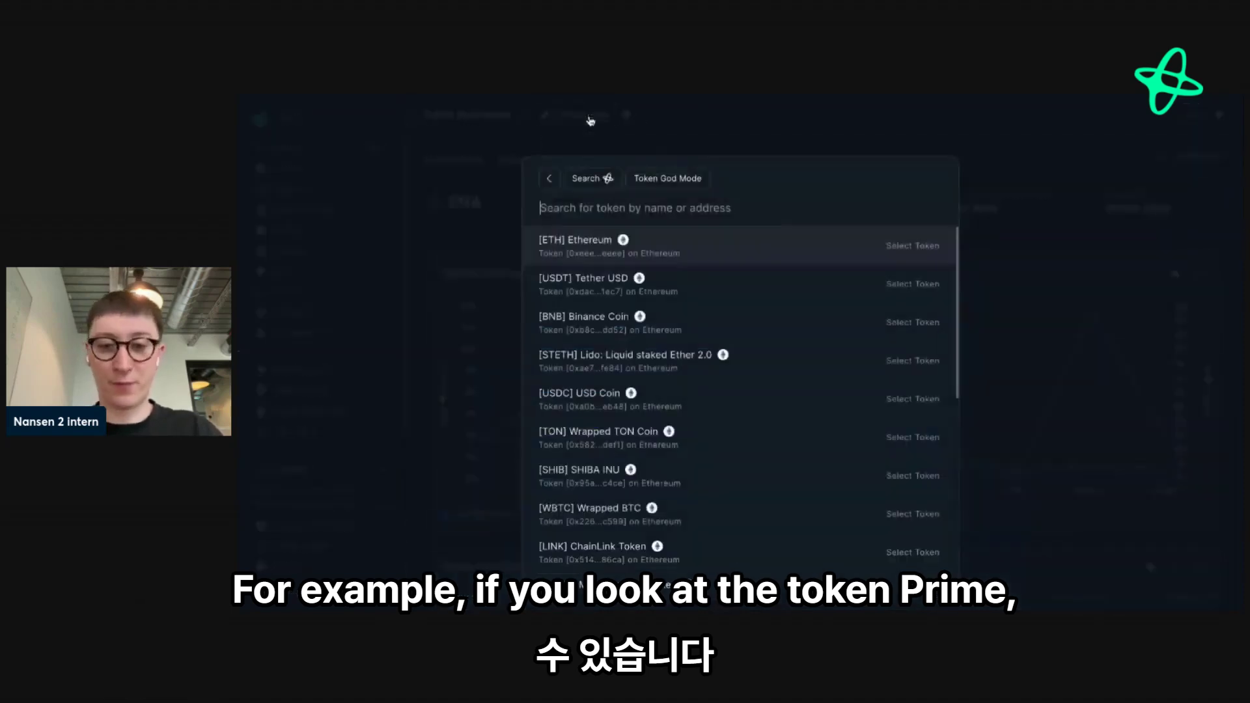
text(prime)
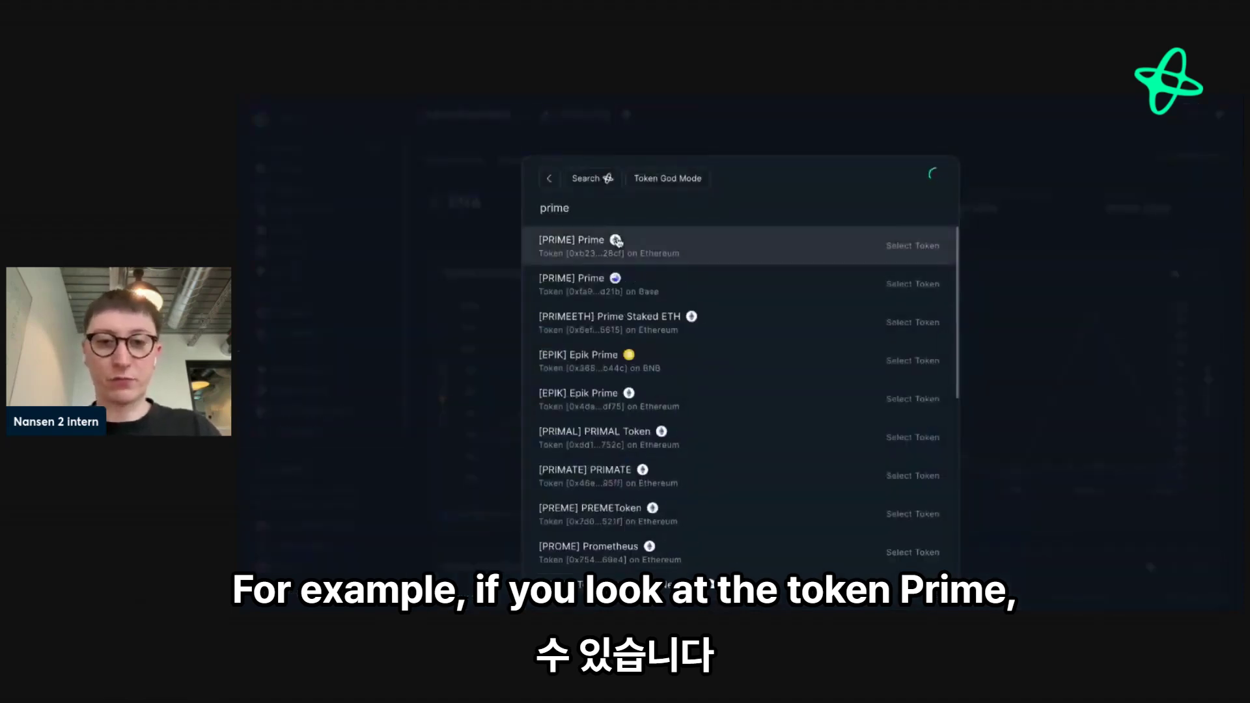
click(987, 164)
click(1197, 155)
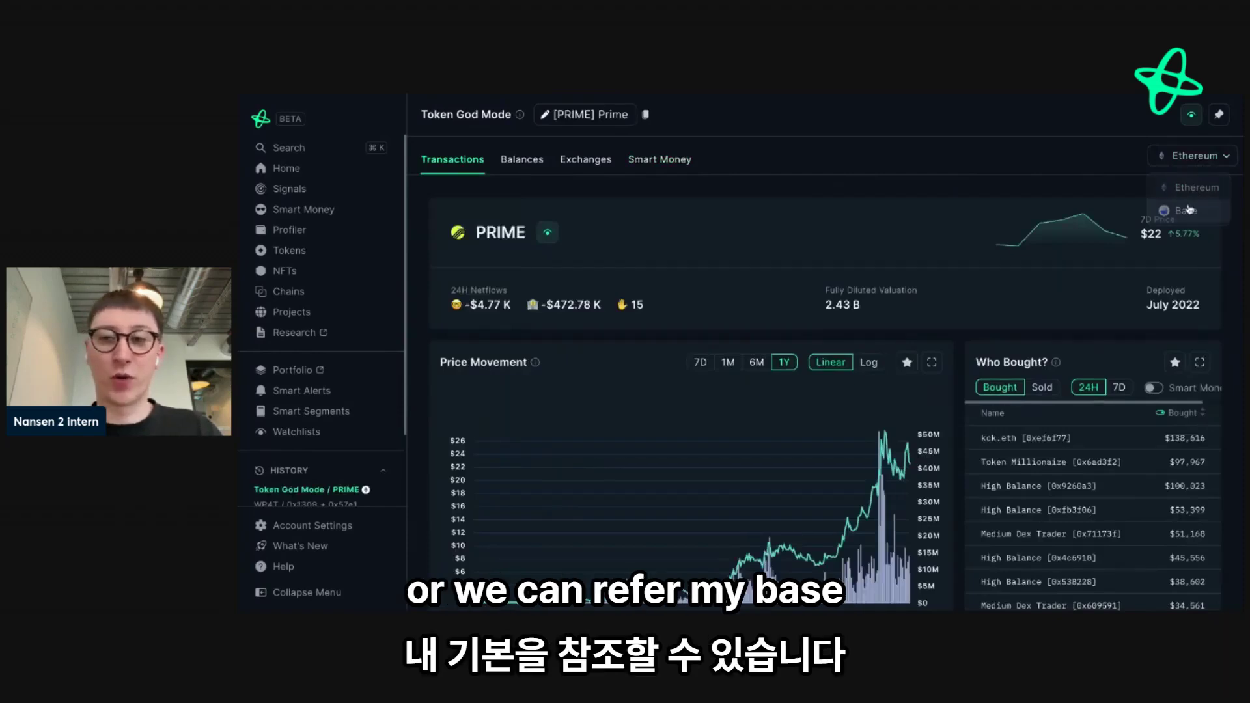
click(1186, 210)
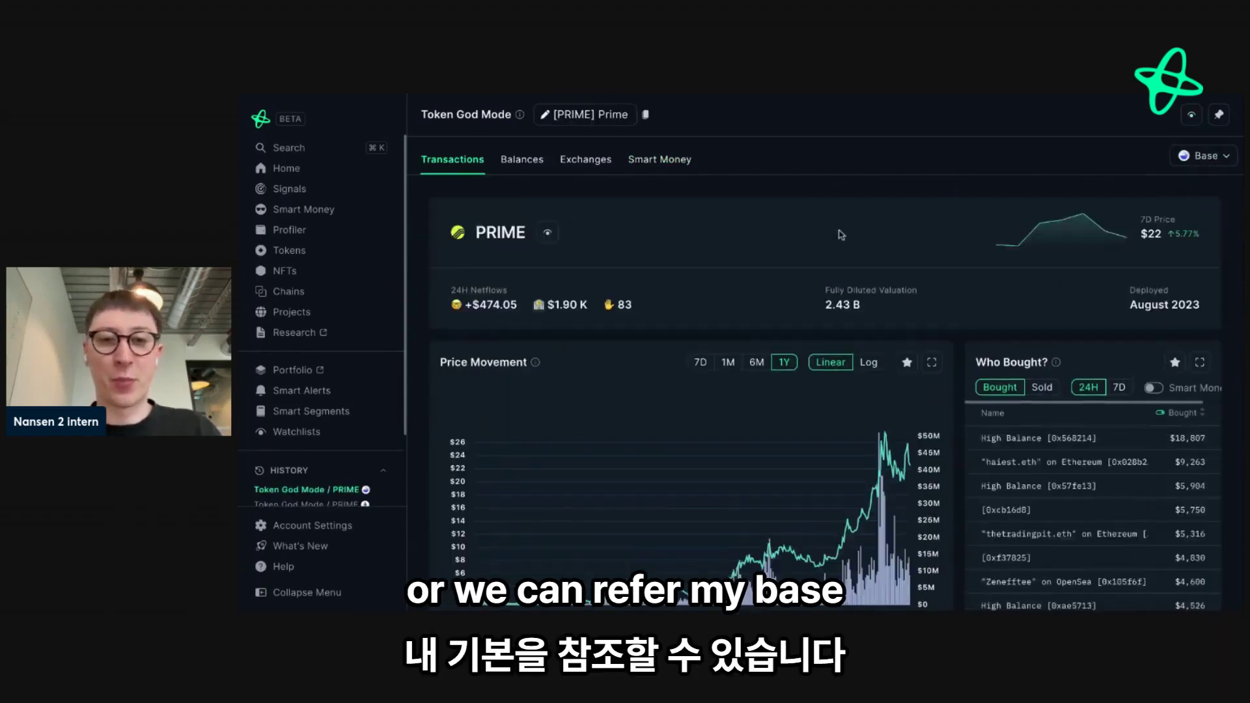